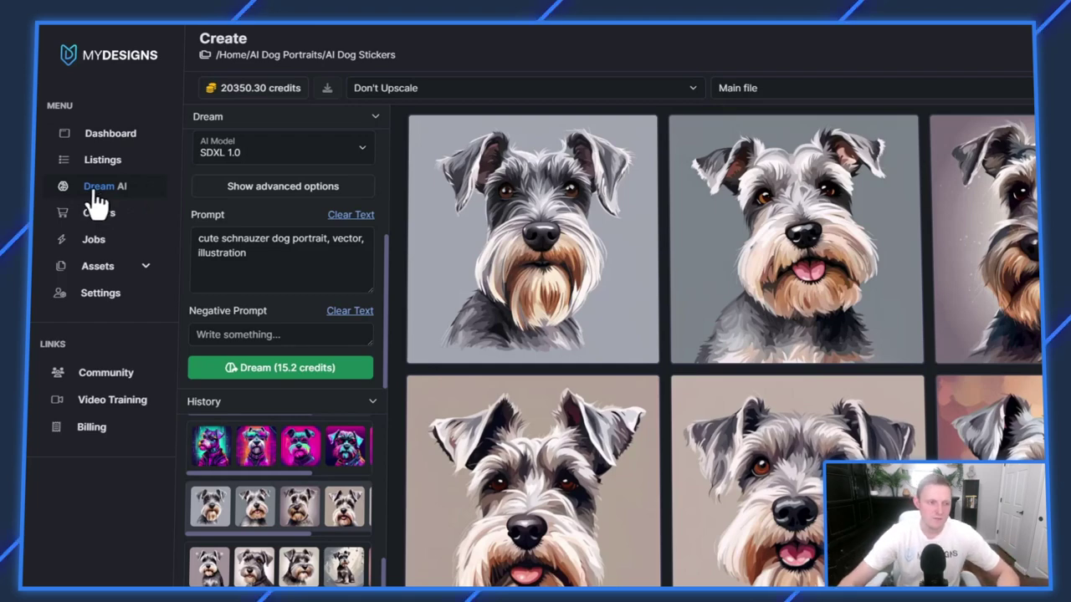
- Review the available image styles and the generation settings used for the schnauzer portraits
{"action": "scroll", "coordinate": [316, 224], "scroll_direction": "up", "scroll_amount": 3}
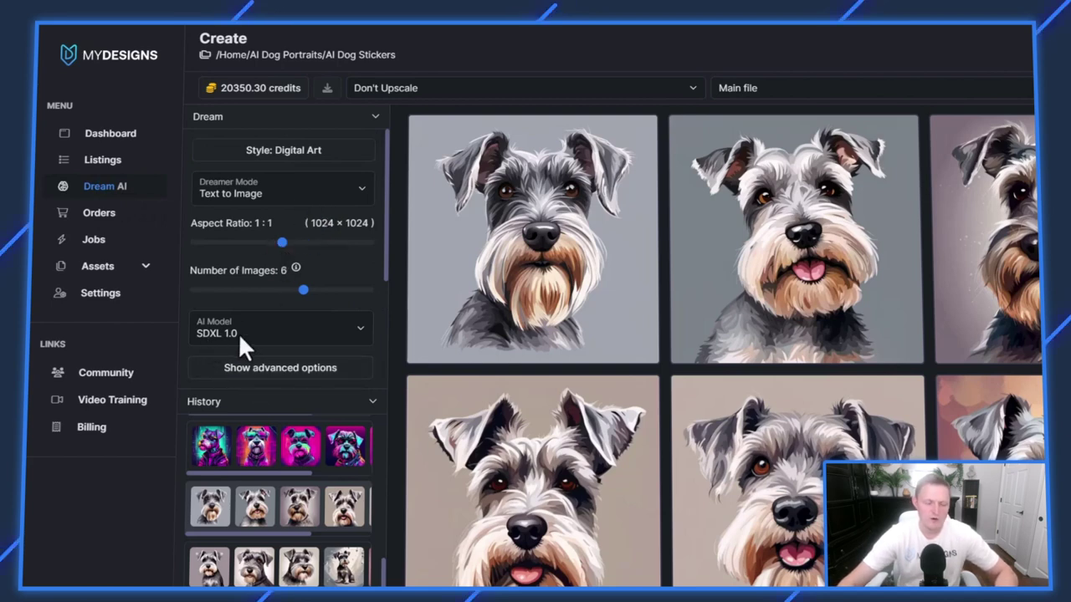
{"action": "left_click", "coordinate": [292, 168]}
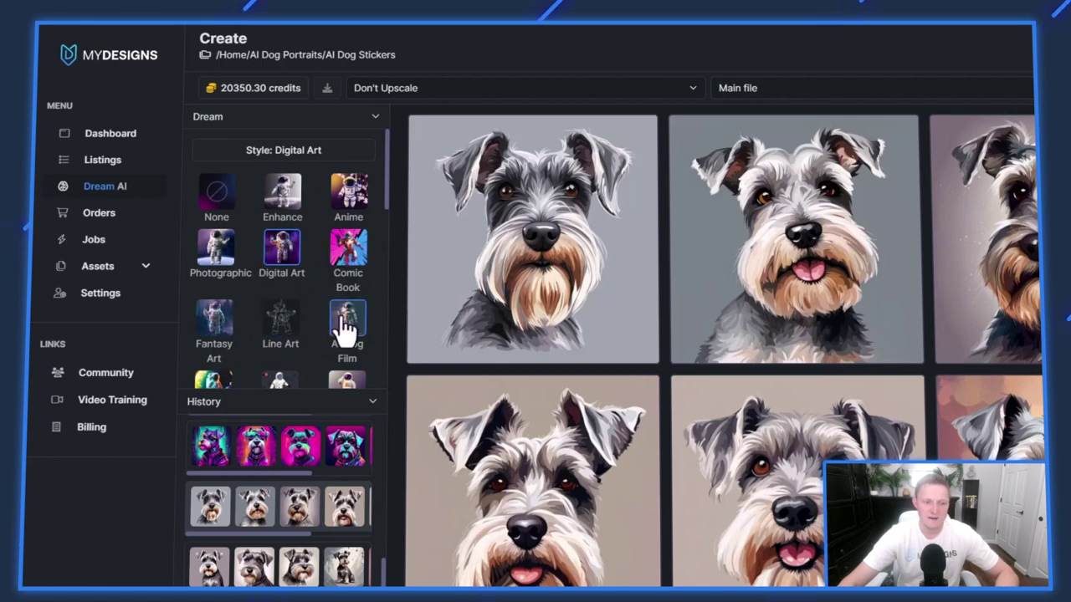
{"action": "scroll", "coordinate": [335, 335], "scroll_direction": "down", "scroll_amount": 1}
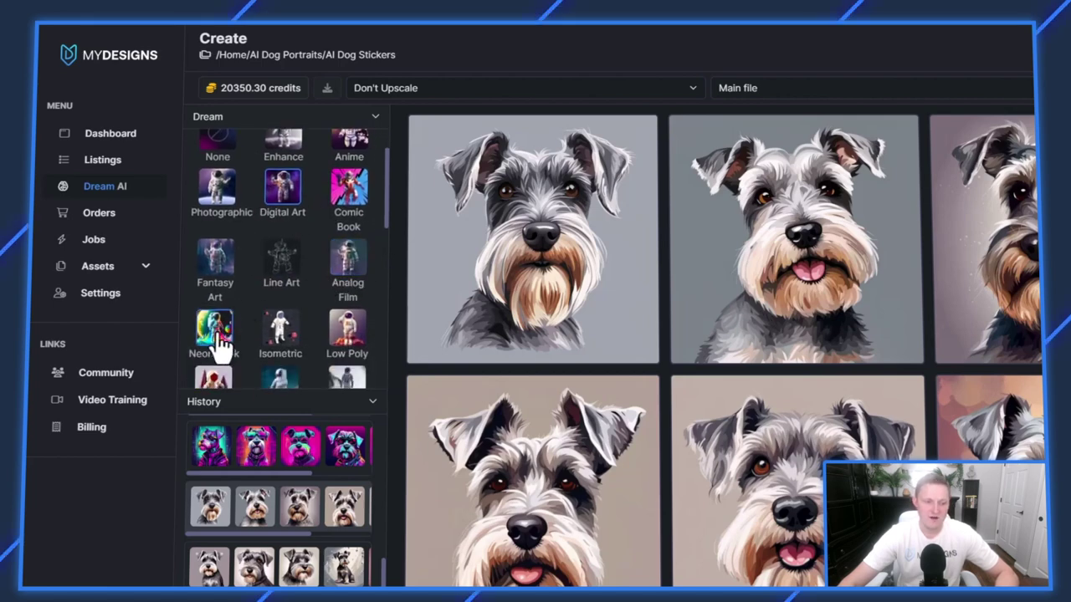
{"action": "scroll", "coordinate": [339, 322], "scroll_direction": "down", "scroll_amount": 2}
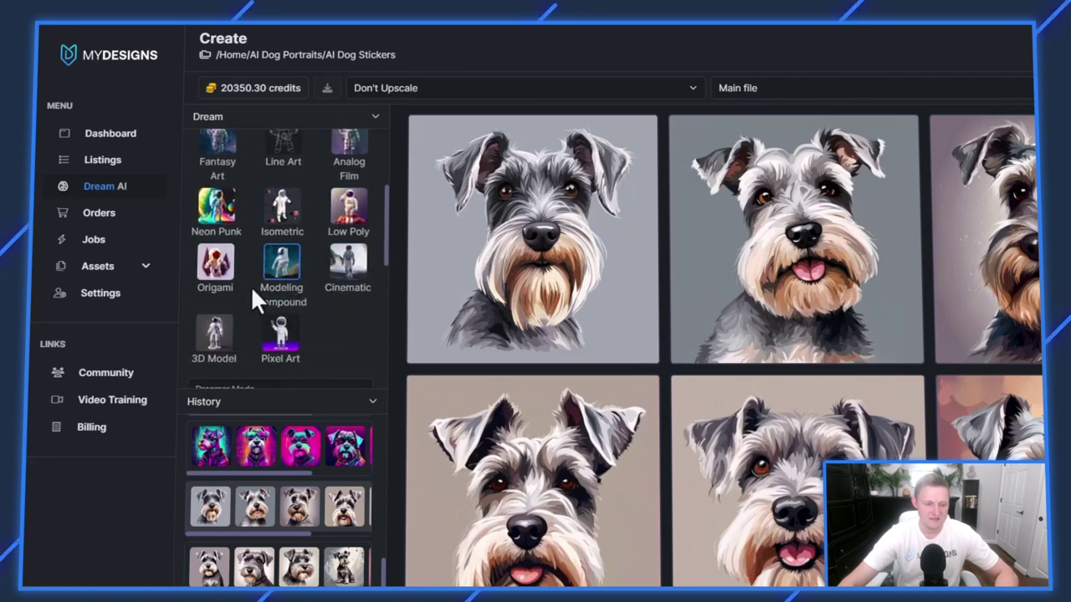
{"action": "scroll", "coordinate": [309, 284], "scroll_direction": "up", "scroll_amount": 3}
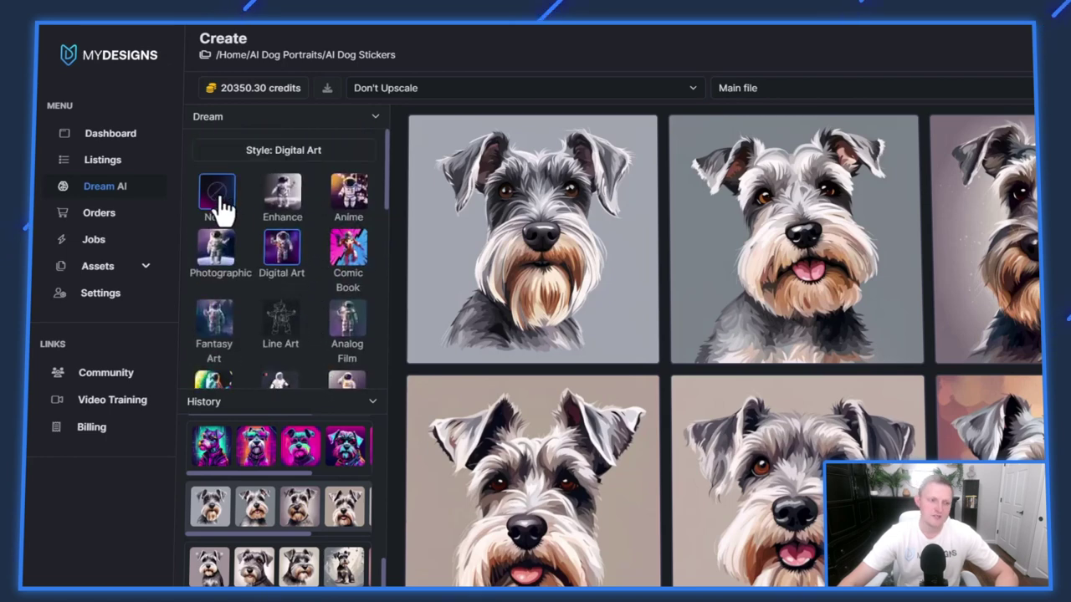
{"action": "left_click", "coordinate": [288, 156]}
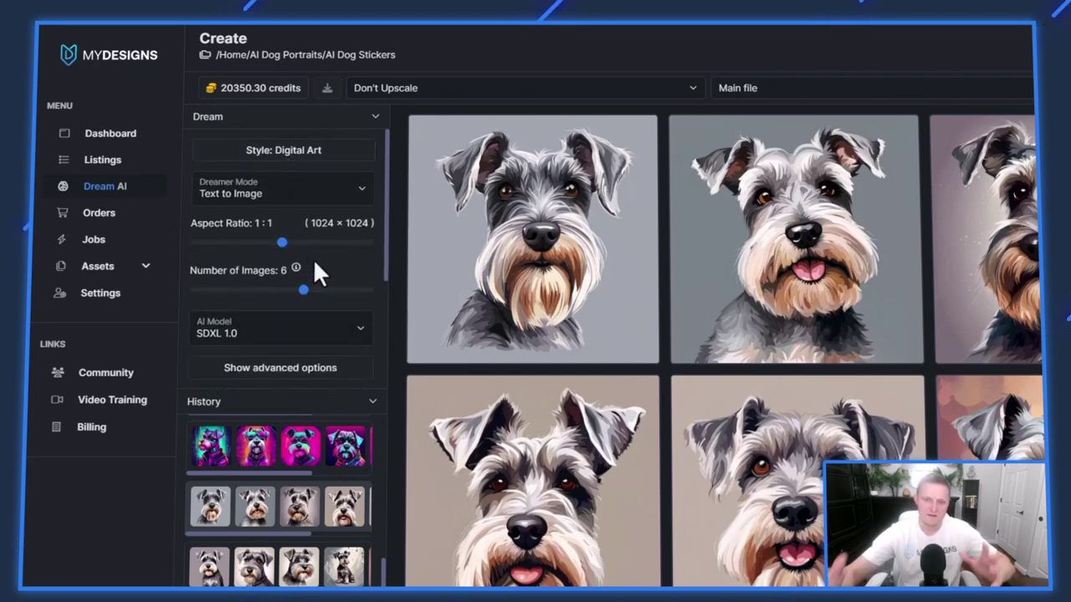
{"action": "scroll", "coordinate": [306, 251], "scroll_direction": "down", "scroll_amount": 4}
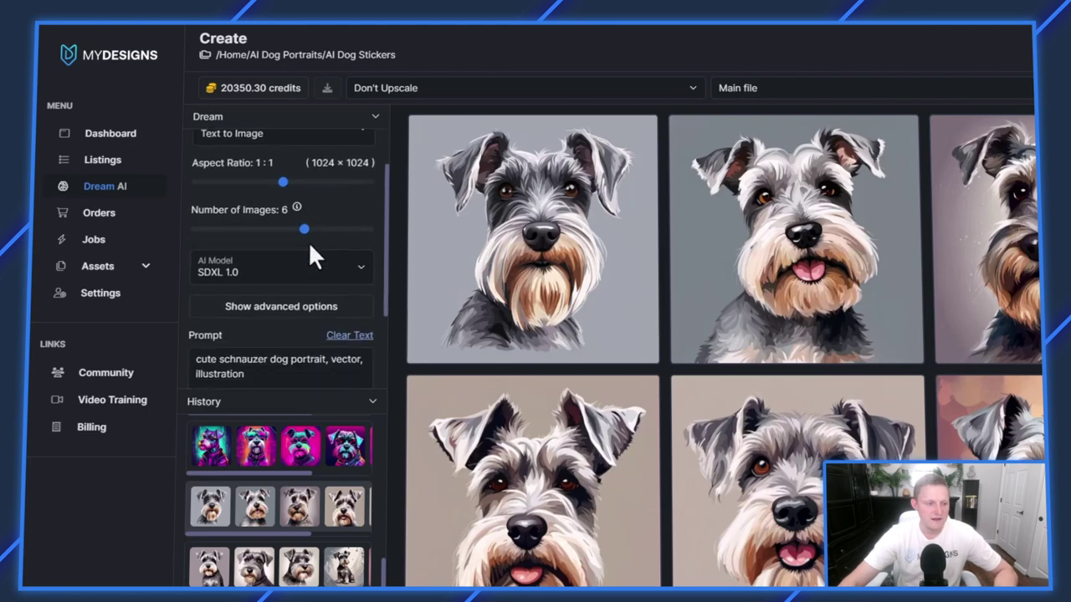
{"action": "scroll", "coordinate": [306, 243], "scroll_direction": "up", "scroll_amount": 2}
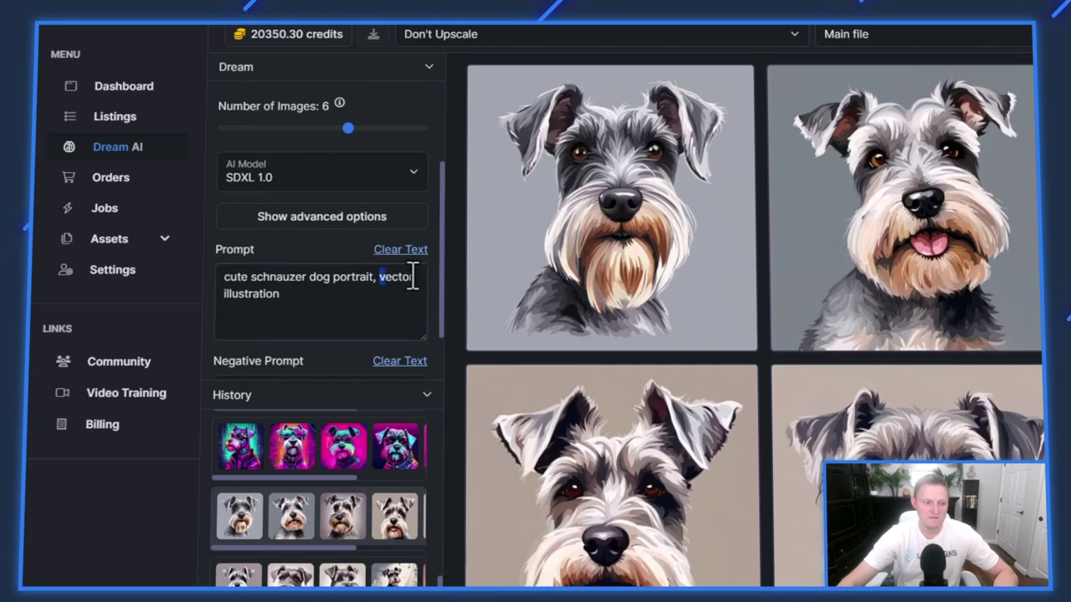
- Check the schnauzer portrait prompt and compare the Neon Punk, Anime and Line Art versions in the generation history
{"action": "left_click", "coordinate": [287, 297]}
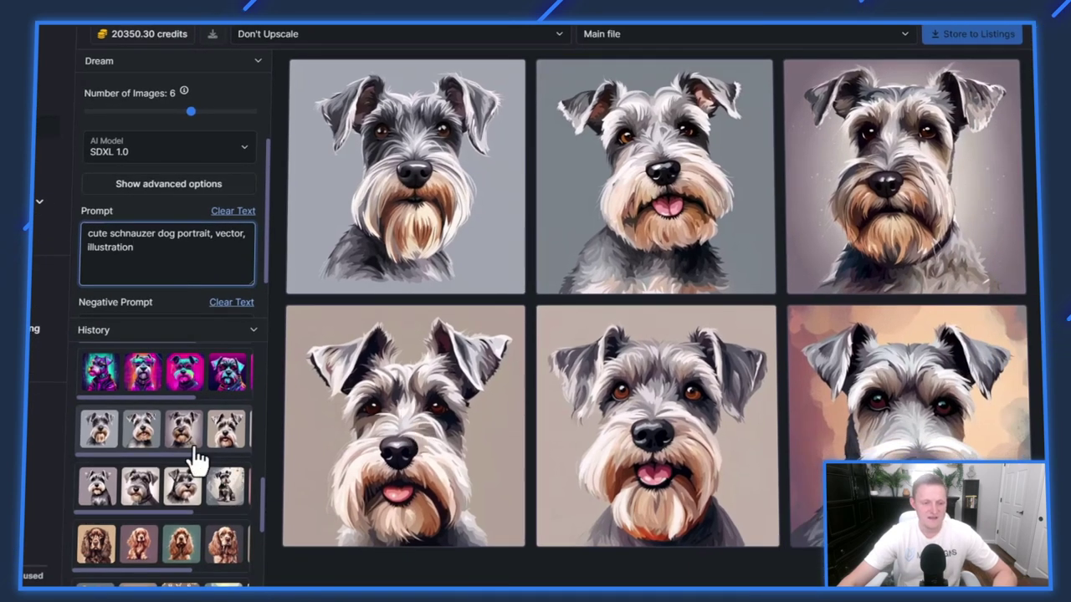
{"action": "scroll", "coordinate": [179, 454], "scroll_direction": "down", "scroll_amount": 2}
{"action": "scroll", "coordinate": [165, 468], "scroll_direction": "up", "scroll_amount": 2}
{"action": "scroll", "coordinate": [165, 469], "scroll_direction": "up", "scroll_amount": 2}
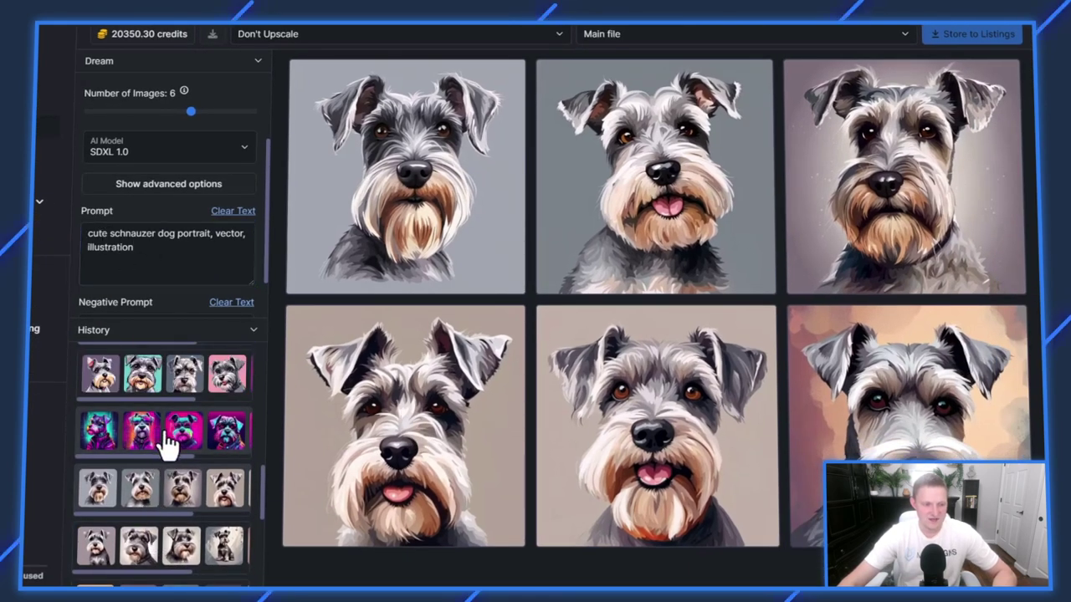
{"action": "left_click", "coordinate": [135, 430]}
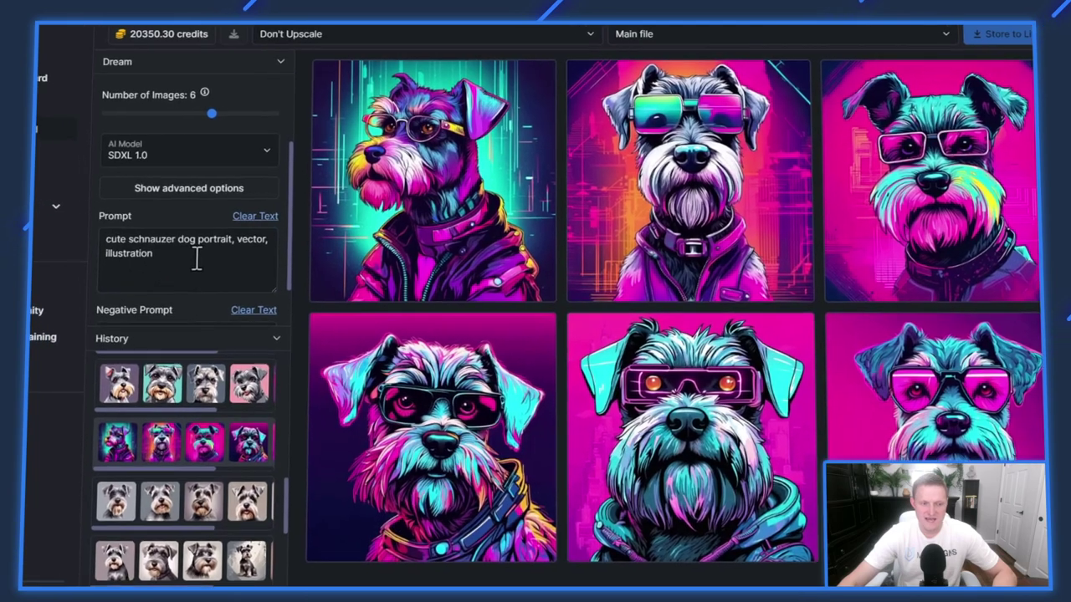
{"action": "scroll", "coordinate": [213, 272], "scroll_direction": "up", "scroll_amount": 3}
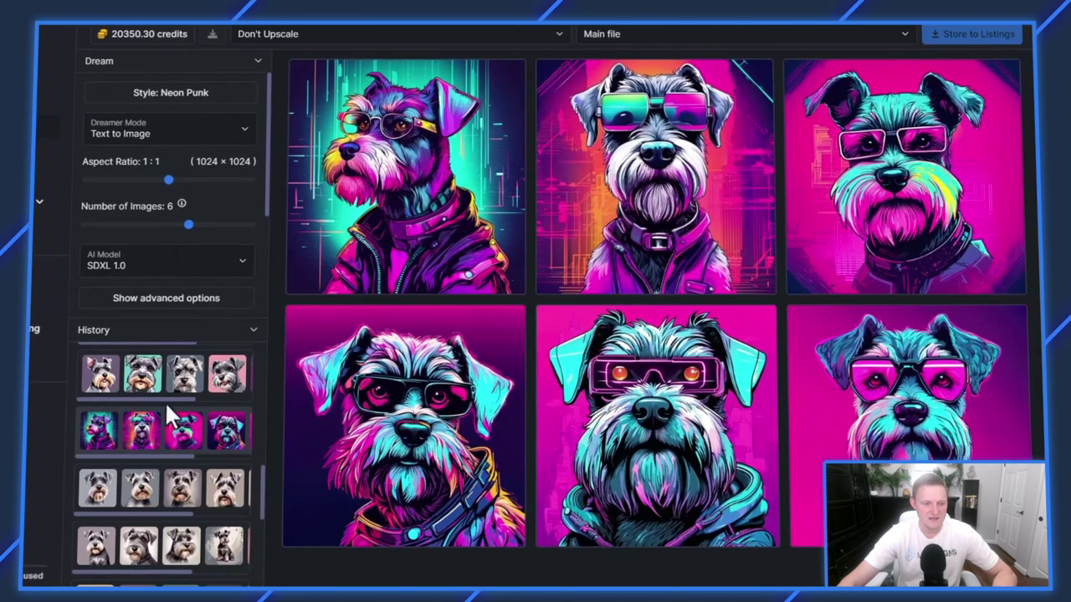
{"action": "left_click", "coordinate": [184, 395]}
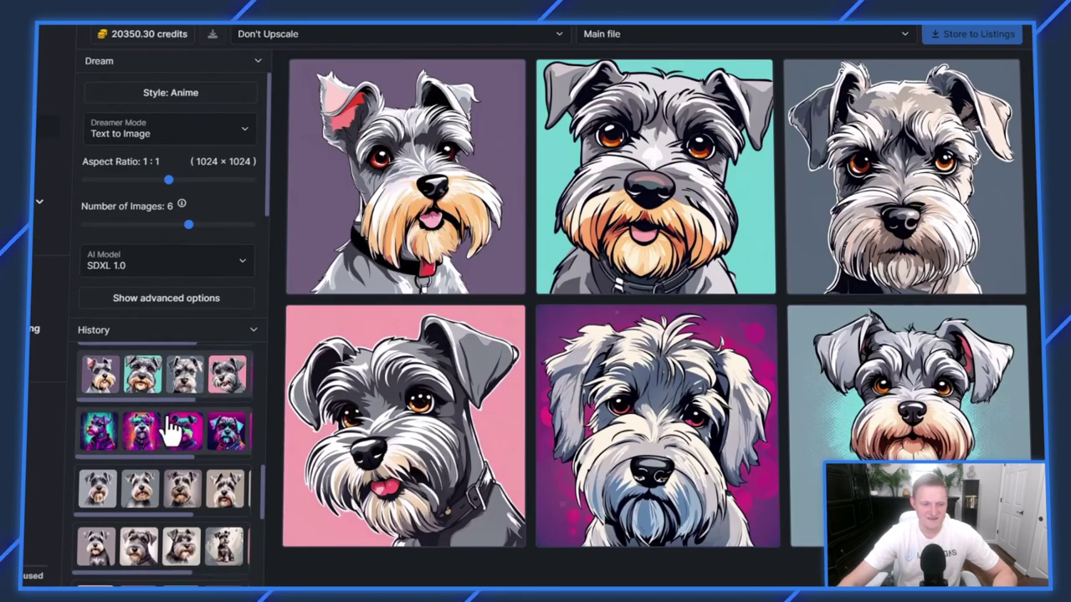
{"action": "scroll", "coordinate": [173, 435], "scroll_direction": "up", "scroll_amount": 2}
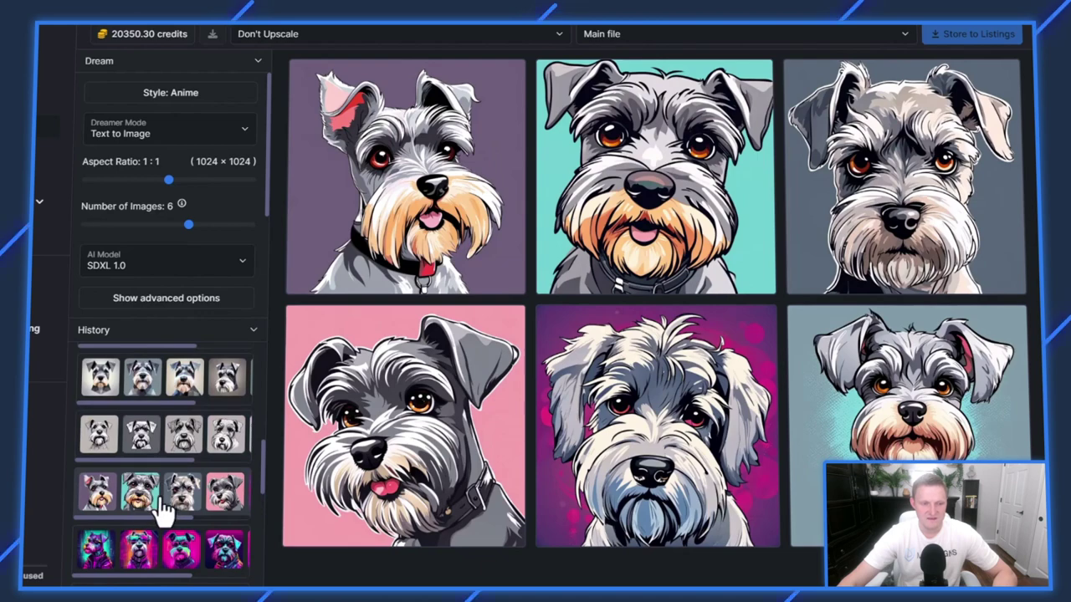
{"action": "left_click", "coordinate": [149, 439]}
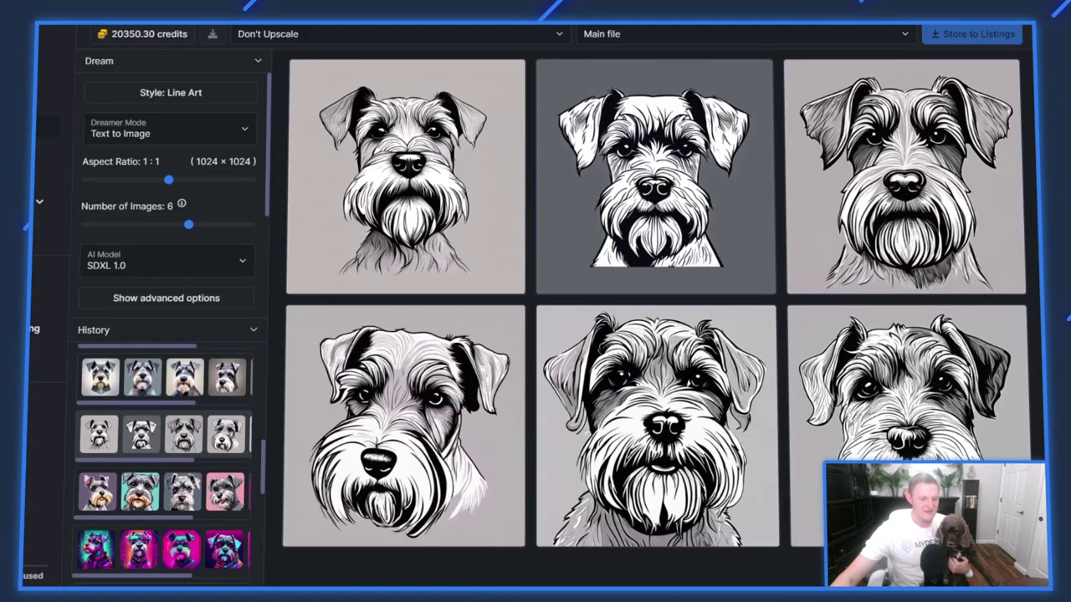
- View the cocker spaniel circle t-shirt designs and their sunglasses variant in the history, including the prompts
{"action": "scroll", "coordinate": [143, 466], "scroll_direction": "up", "scroll_amount": 2}
{"action": "left_click", "coordinate": [161, 456]}
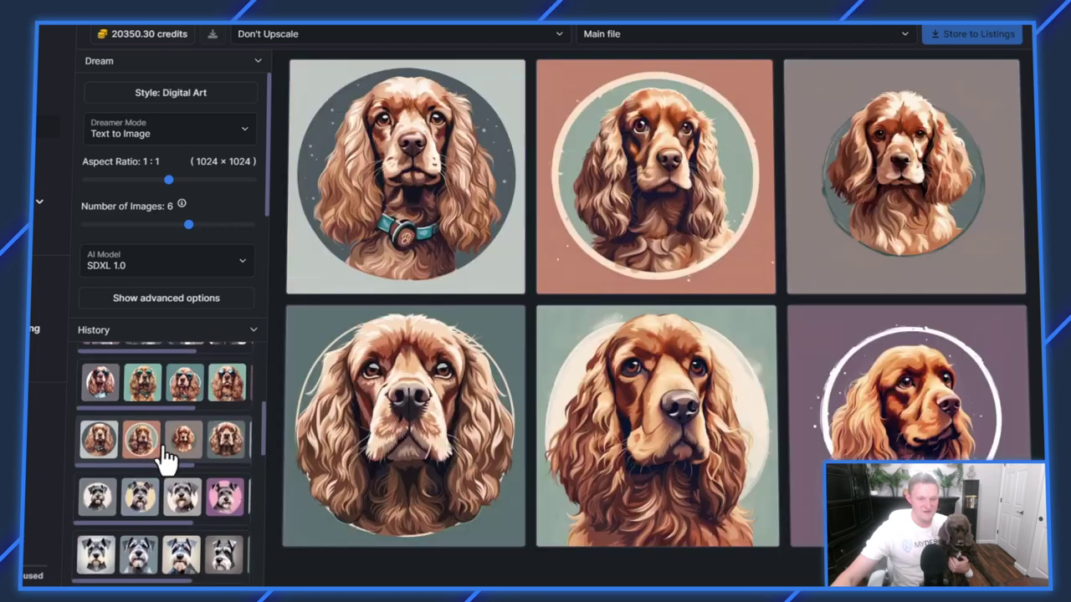
{"action": "scroll", "coordinate": [159, 251], "scroll_direction": "down", "scroll_amount": 3}
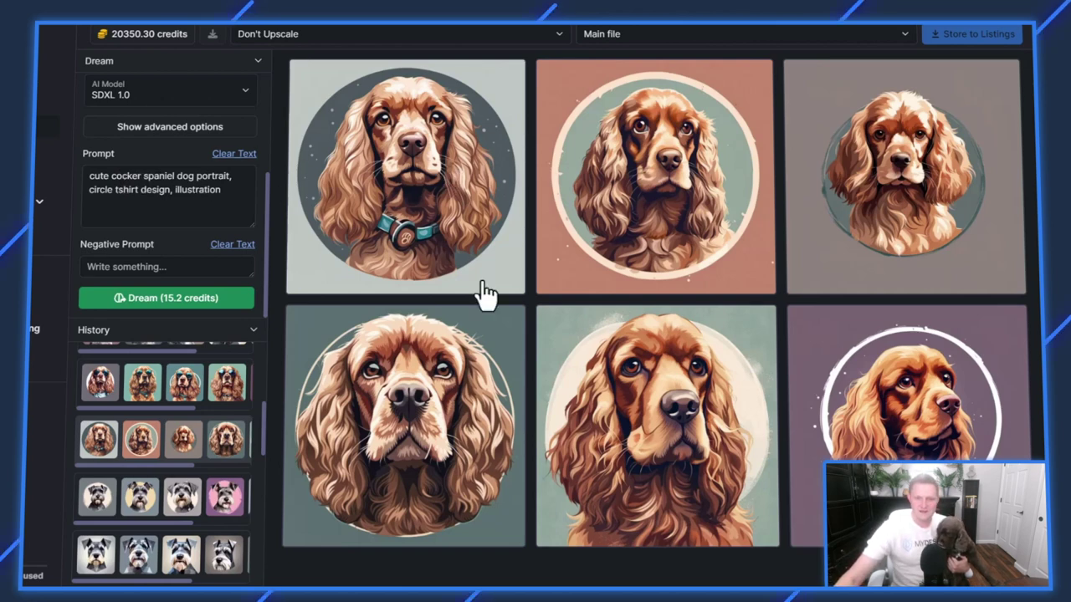
{"action": "scroll", "coordinate": [159, 447], "scroll_direction": "up", "scroll_amount": 1}
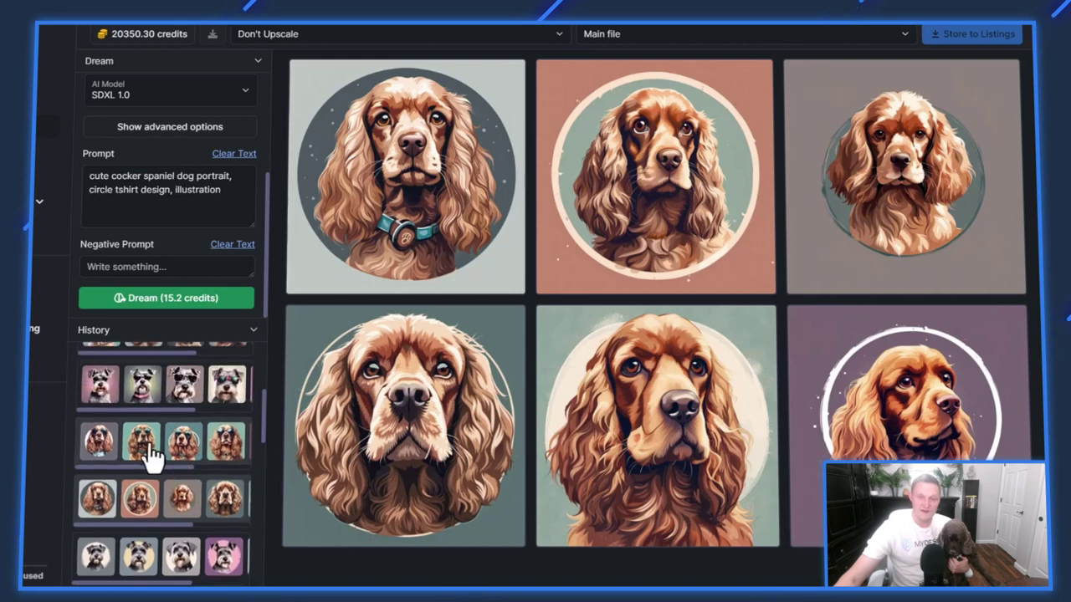
{"action": "left_click", "coordinate": [147, 452]}
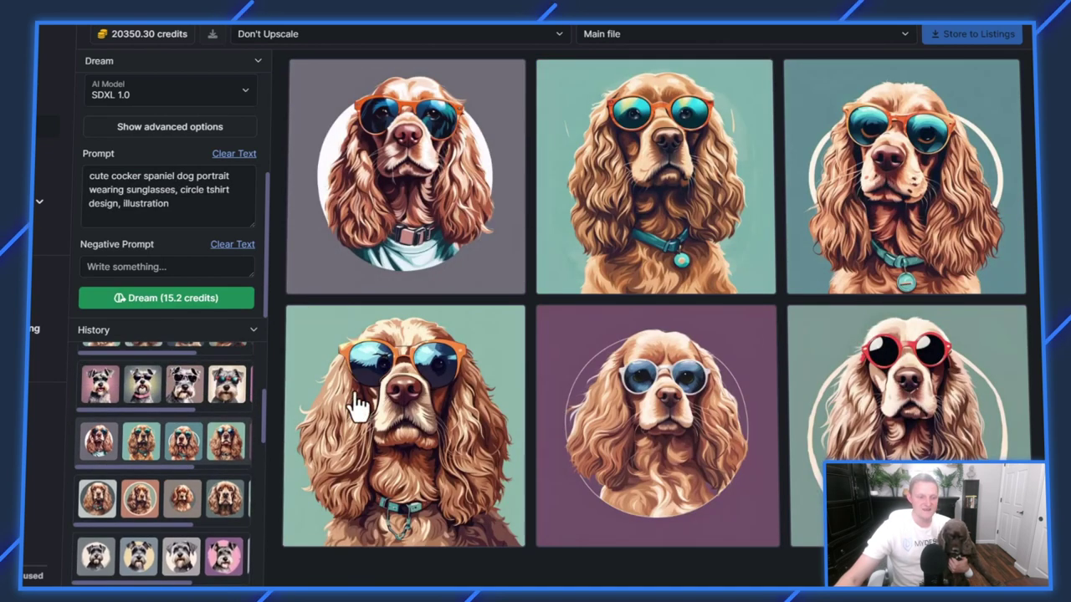
- Reopen the Digital Art schnauzer portrait set, select its first five images and set them to Upscale x2
{"action": "scroll", "coordinate": [167, 411], "scroll_direction": "down", "scroll_amount": 5}
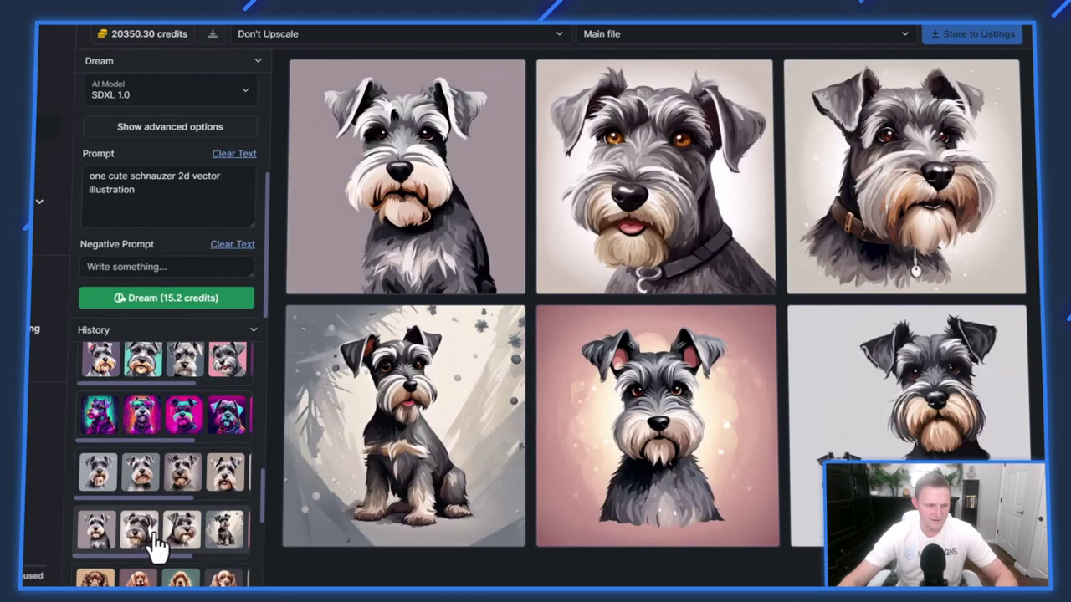
{"action": "left_click", "coordinate": [157, 487]}
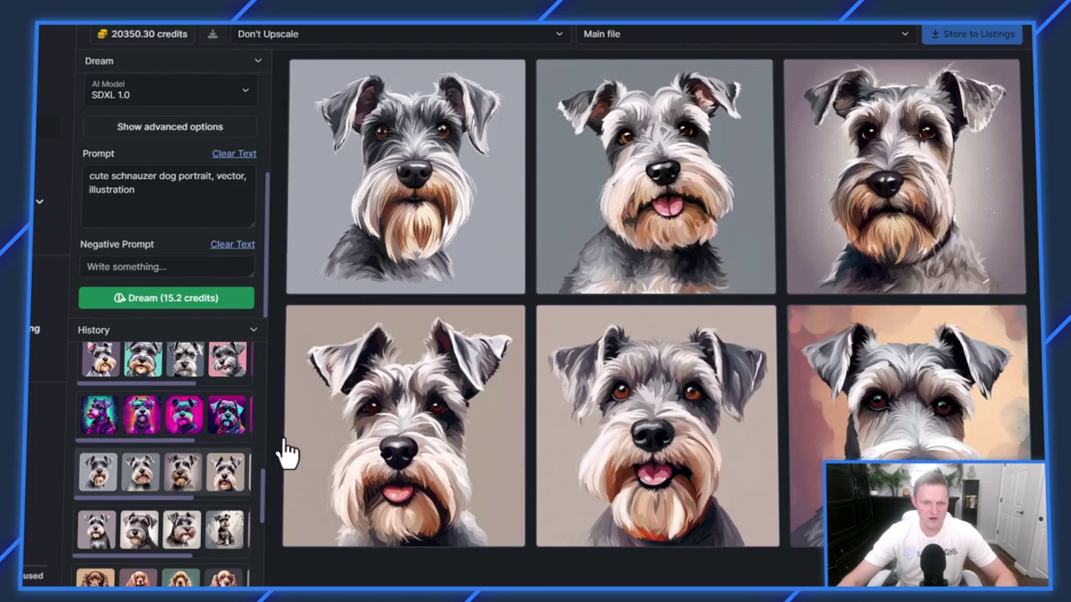
{"action": "left_click", "coordinate": [433, 202]}
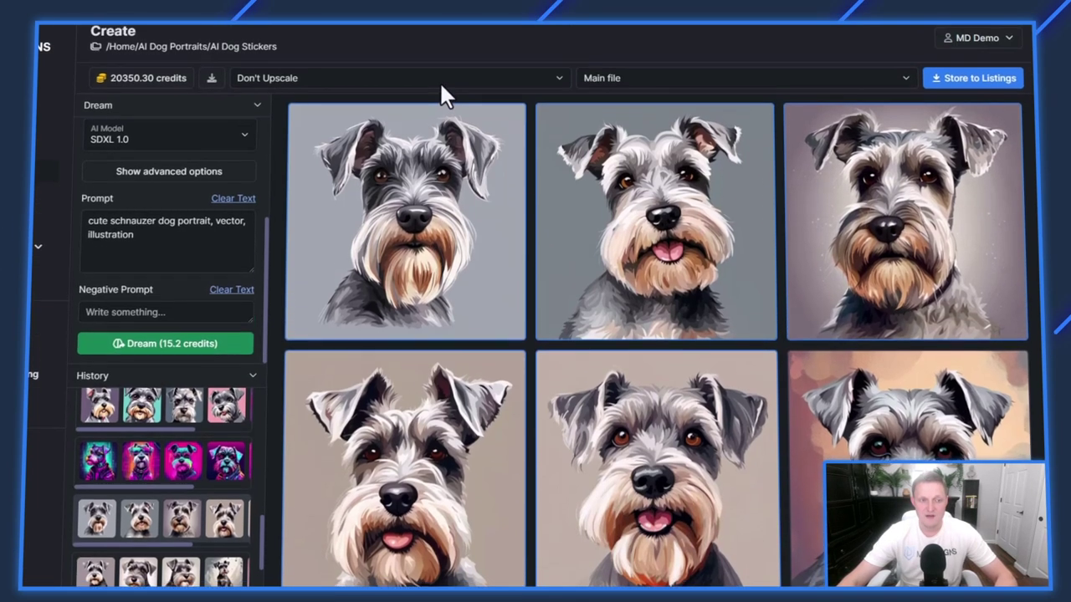
{"action": "left_click", "coordinate": [439, 35]}
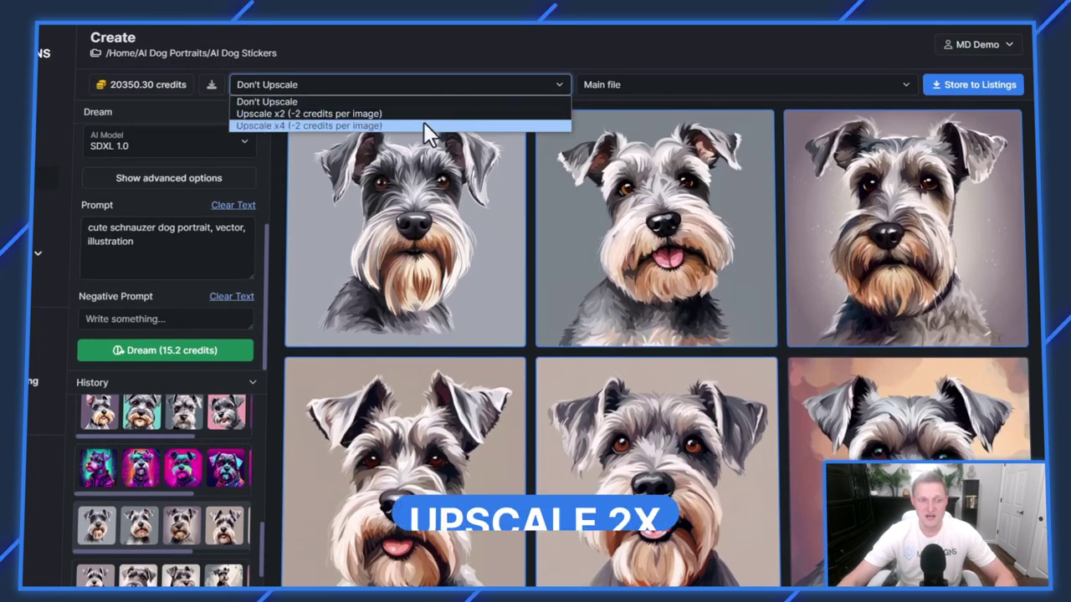
{"action": "left_click", "coordinate": [425, 115]}
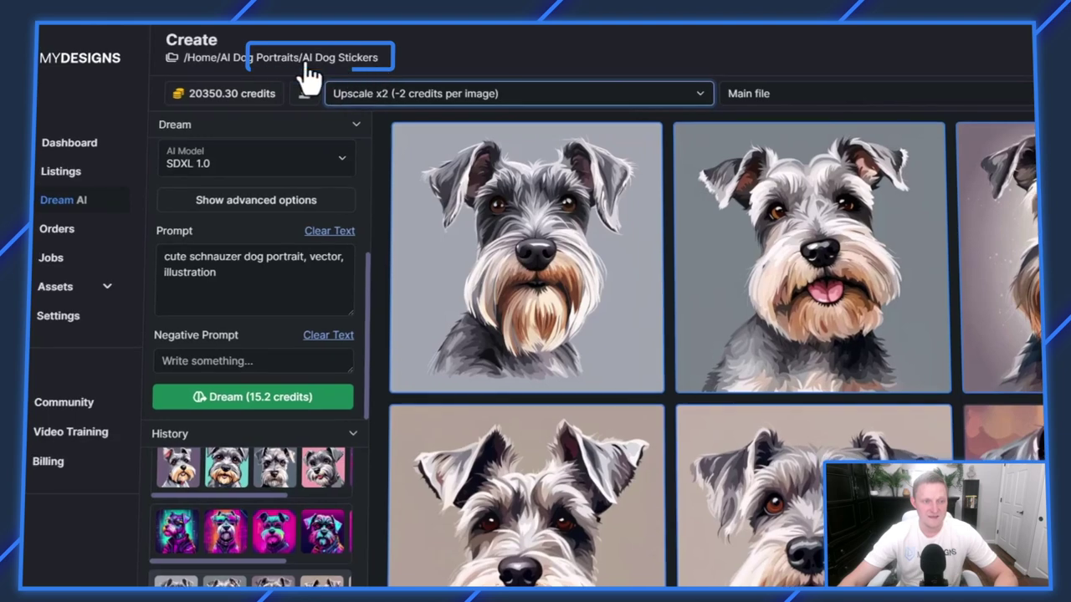
- Check the destination folder and store the selected schnauzer portraits as listings in the AI Dog Stickers collection
{"action": "left_click", "coordinate": [307, 66]}
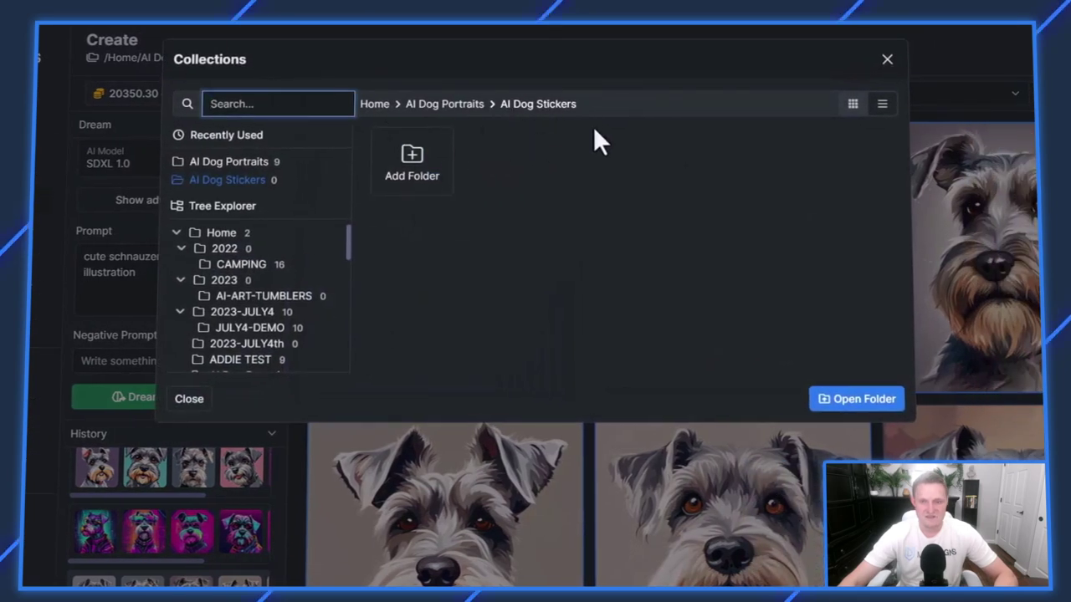
{"action": "left_click", "coordinate": [885, 60]}
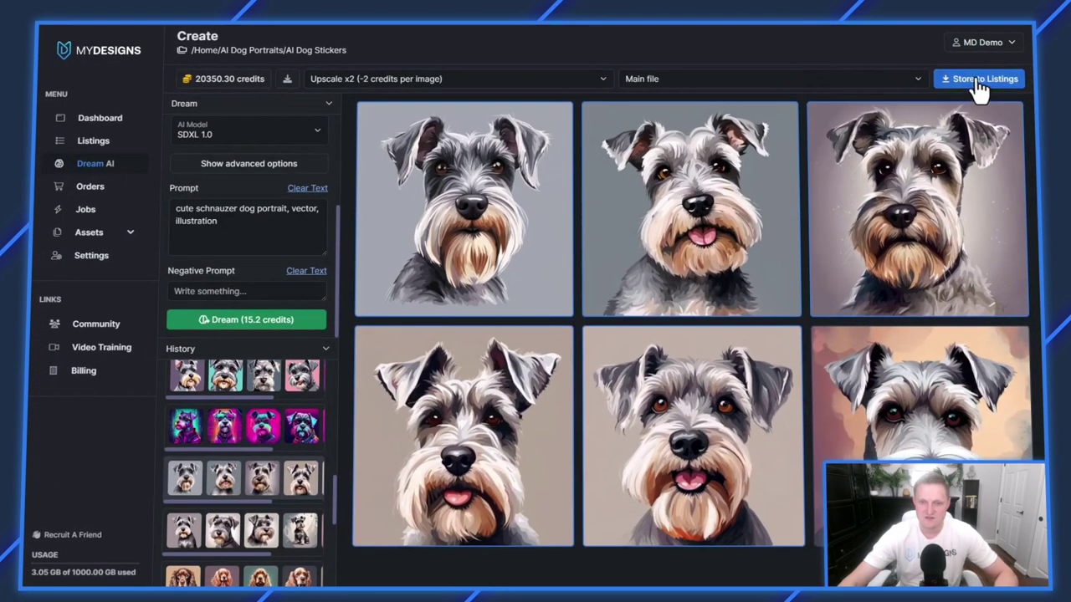
{"action": "left_click", "coordinate": [983, 79]}
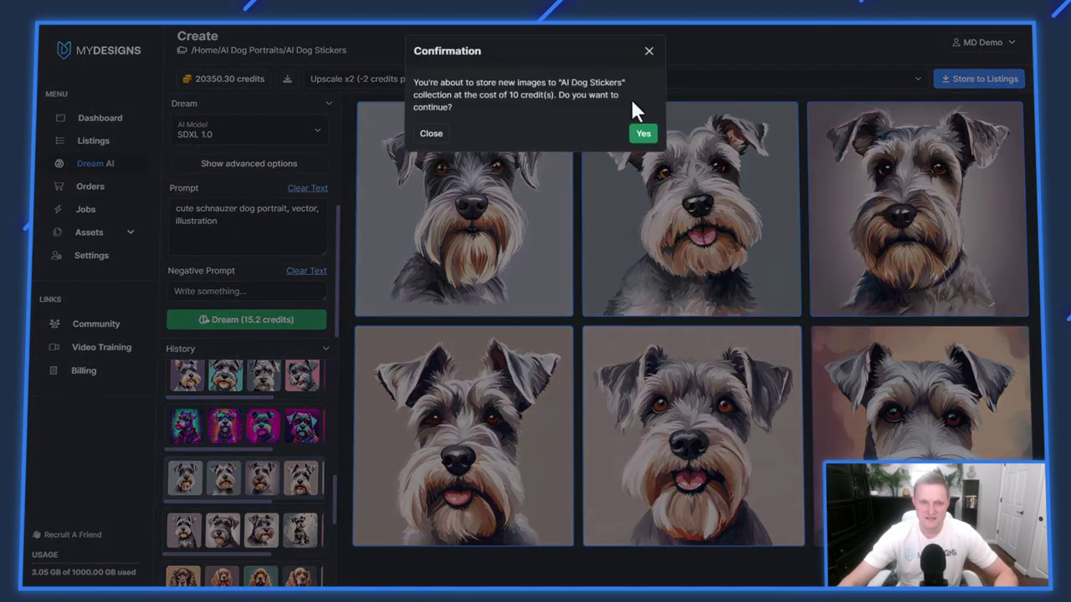
{"action": "left_click", "coordinate": [642, 134]}
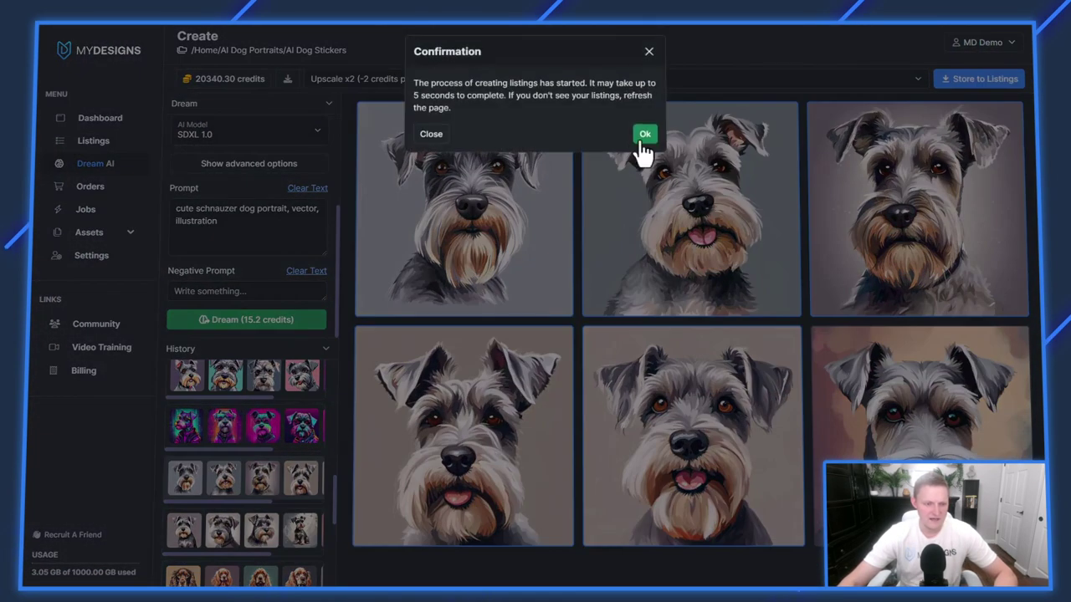
{"action": "left_click", "coordinate": [644, 135]}
- Open the Neon Punk schnauzer set and store its second, third and sixth images to listings
{"action": "left_click", "coordinate": [251, 489]}
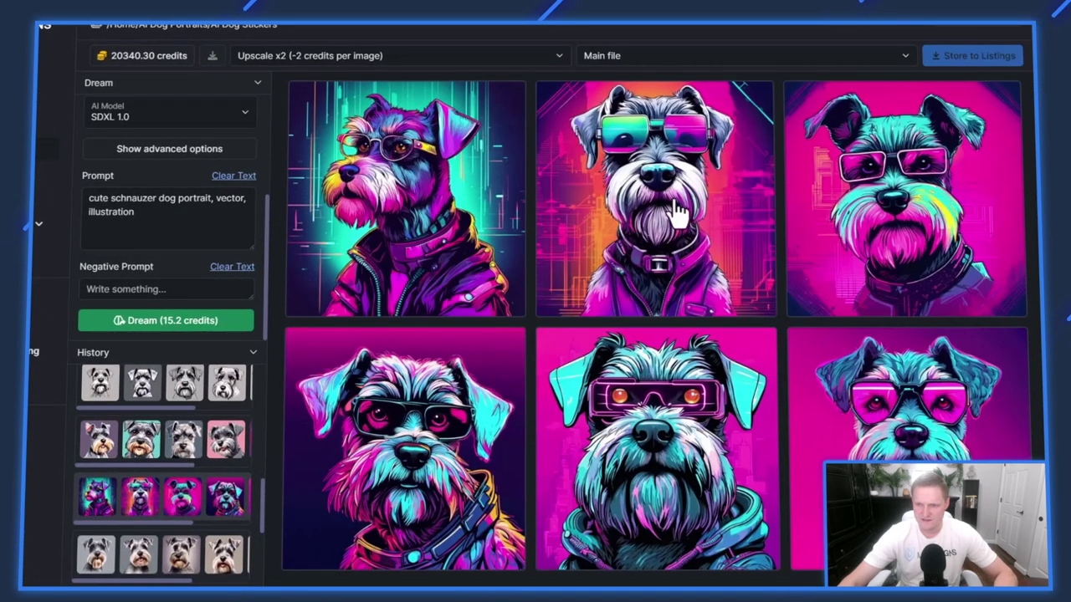
{"action": "left_click", "coordinate": [690, 198]}
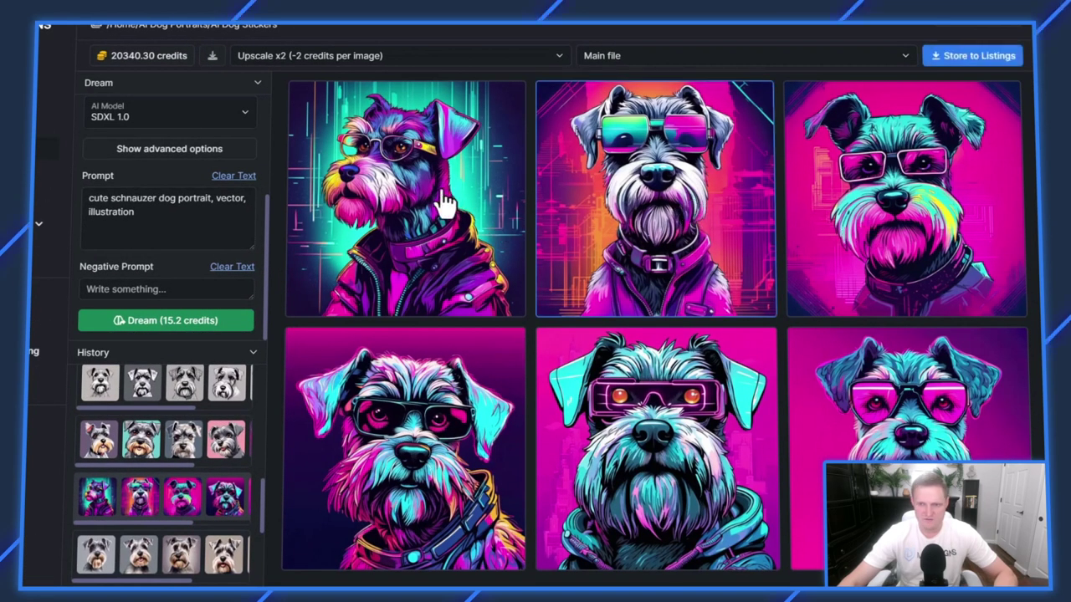
{"action": "left_click", "coordinate": [894, 194]}
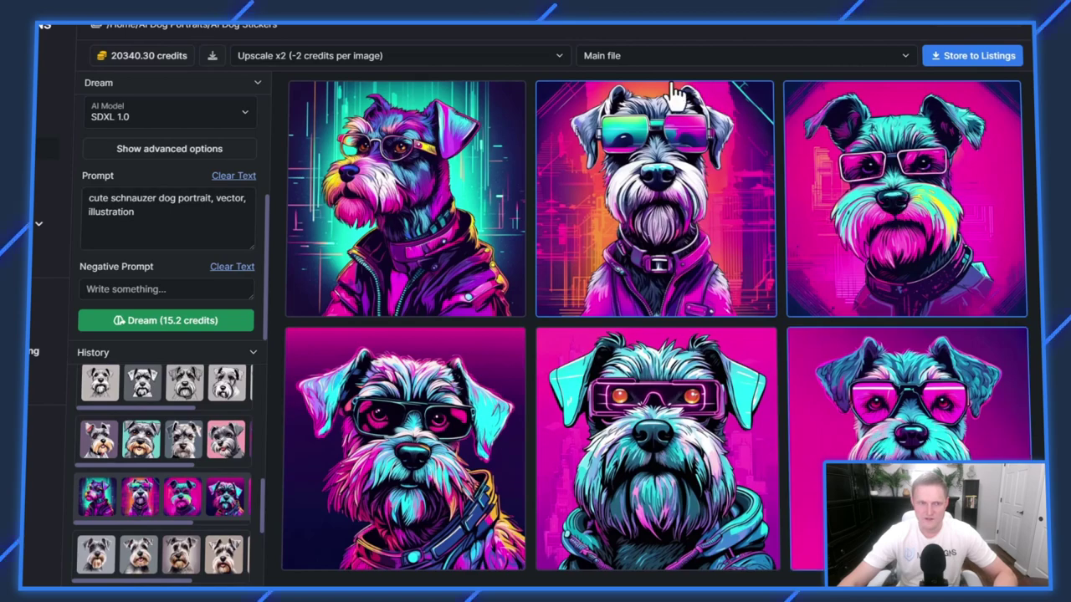
{"action": "left_click", "coordinate": [933, 63]}
{"action": "left_click", "coordinate": [604, 107]}
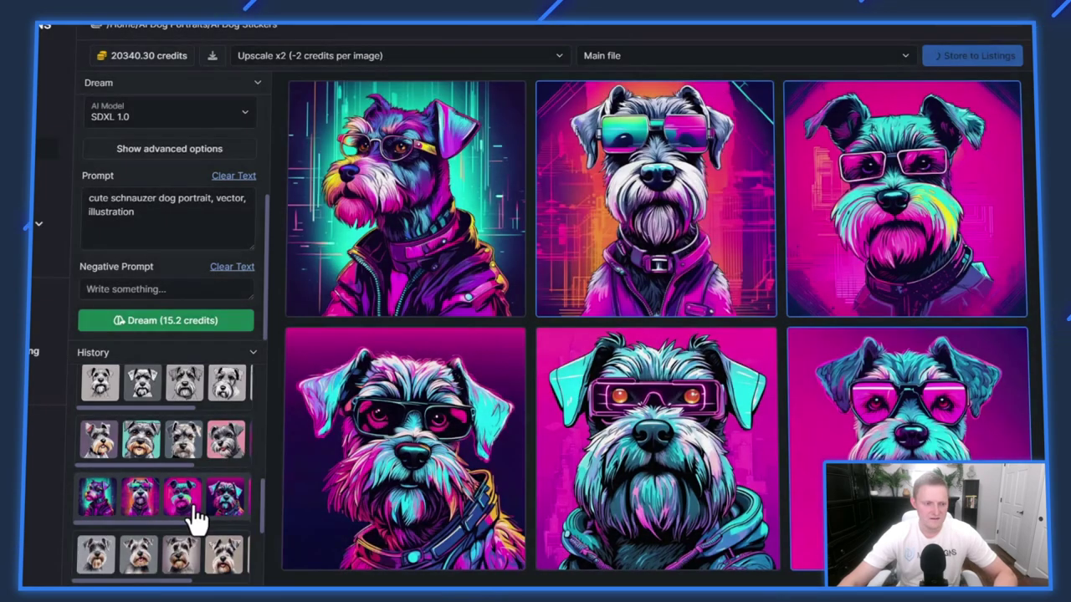
- View the vector, low-poly and black-and-white line-art schnauzer portrait sets in the history
{"action": "scroll", "coordinate": [184, 477], "scroll_direction": "up", "scroll_amount": 1}
{"action": "scroll", "coordinate": [179, 497], "scroll_direction": "down", "scroll_amount": 3}
{"action": "left_click", "coordinate": [142, 558]}
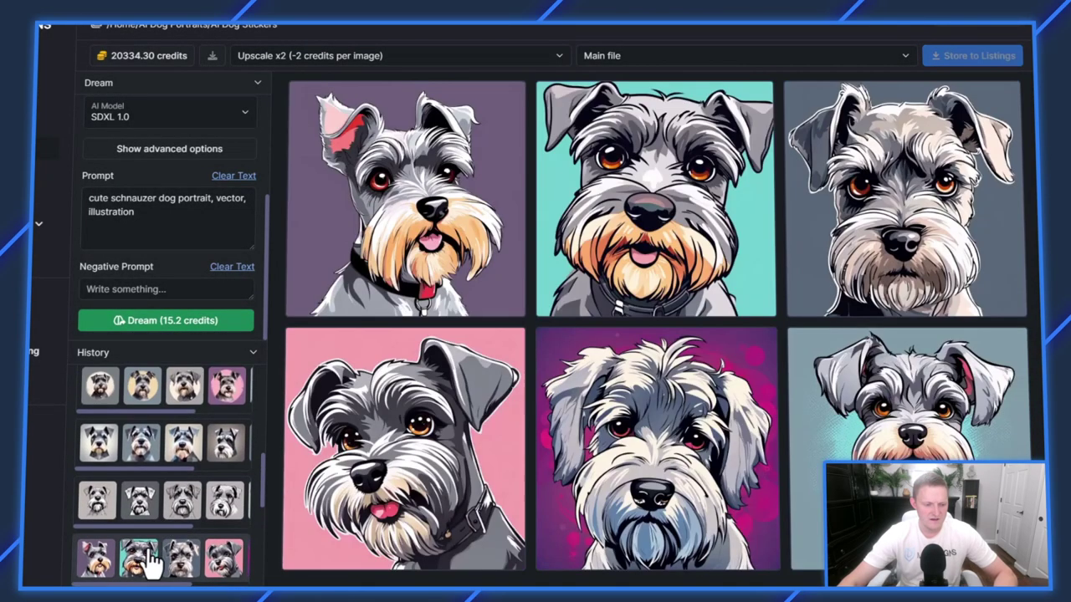
{"action": "left_click", "coordinate": [164, 456]}
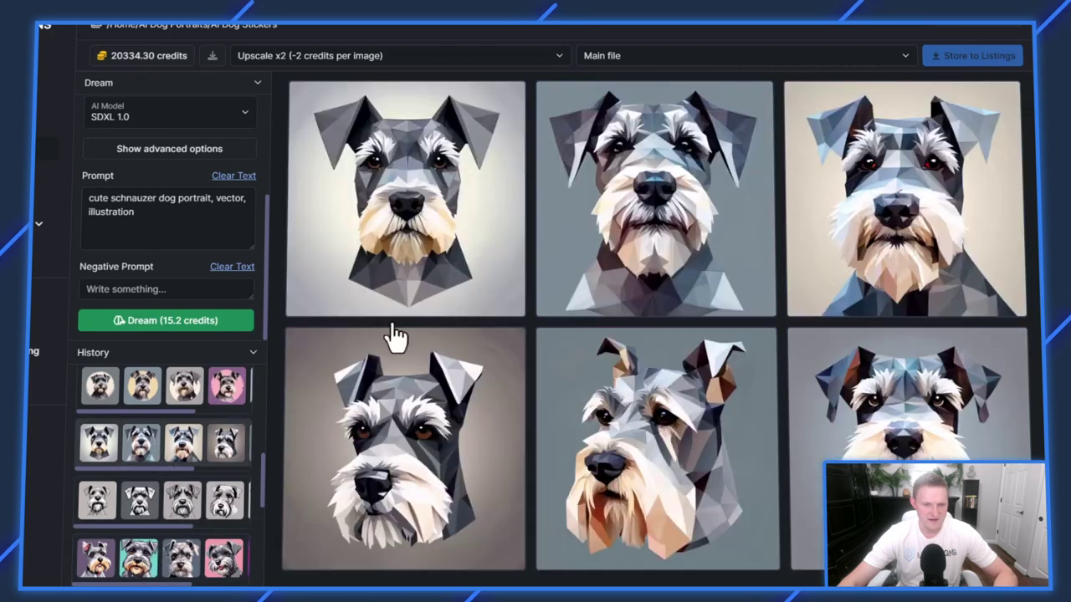
{"action": "left_click", "coordinate": [196, 506]}
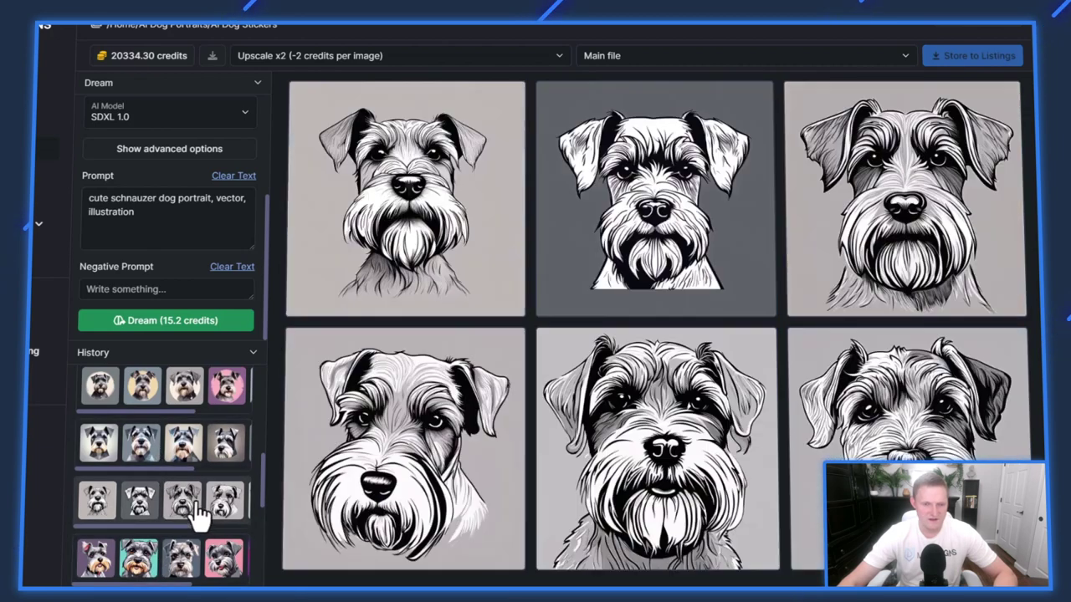
- Open the cocker spaniel circle t-shirt design set and store its second, fourth and fifth images to listings
{"action": "scroll", "coordinate": [179, 427], "scroll_direction": "up", "scroll_amount": 3}
{"action": "left_click", "coordinate": [179, 443]}
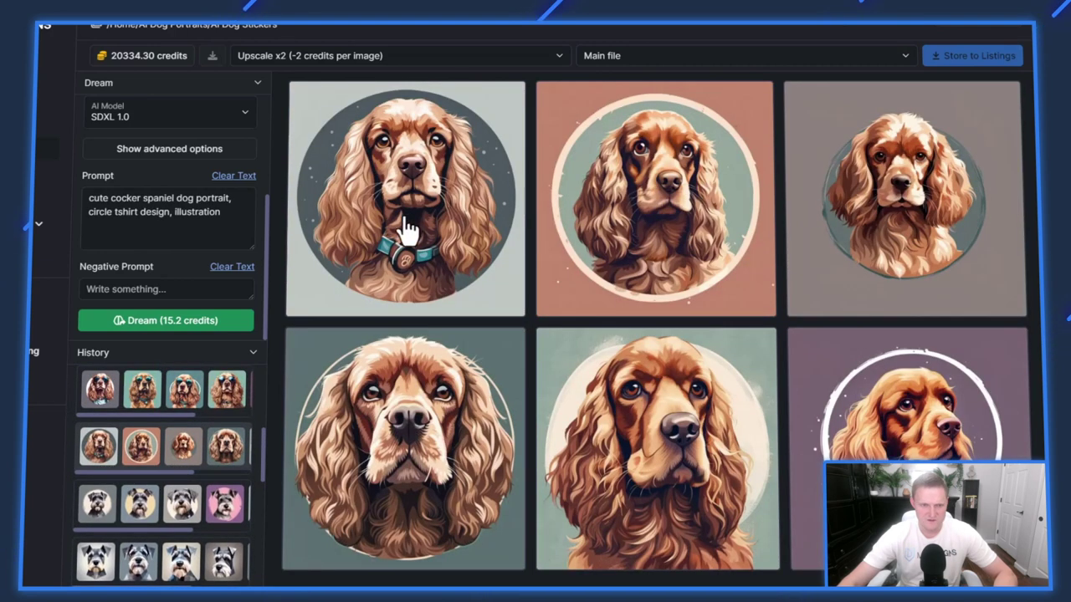
{"action": "left_click", "coordinate": [678, 194]}
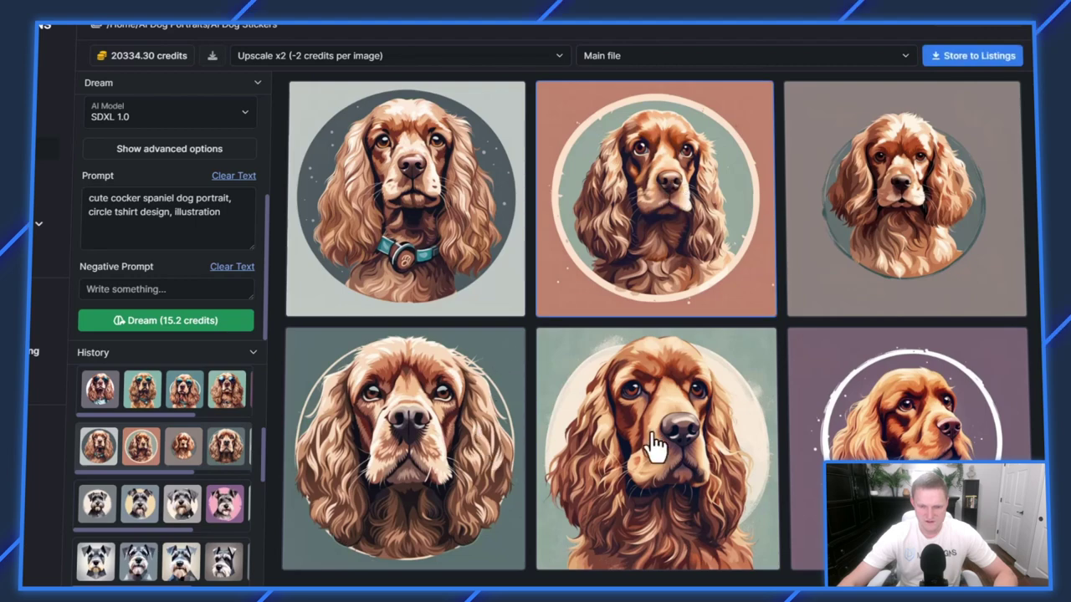
{"action": "left_click", "coordinate": [427, 439]}
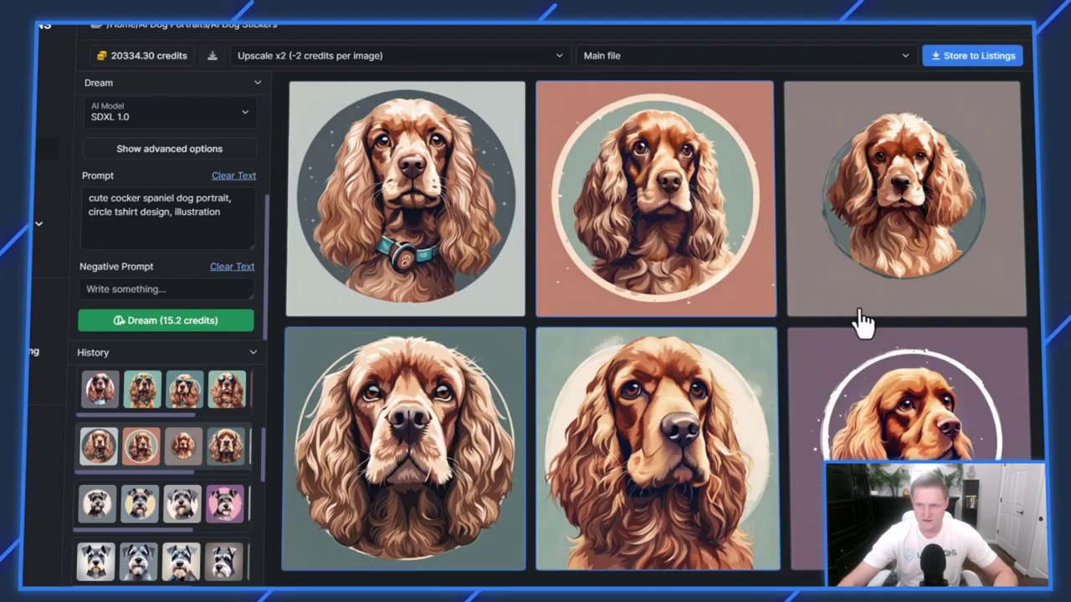
{"action": "left_click", "coordinate": [954, 61]}
{"action": "left_click", "coordinate": [602, 100]}
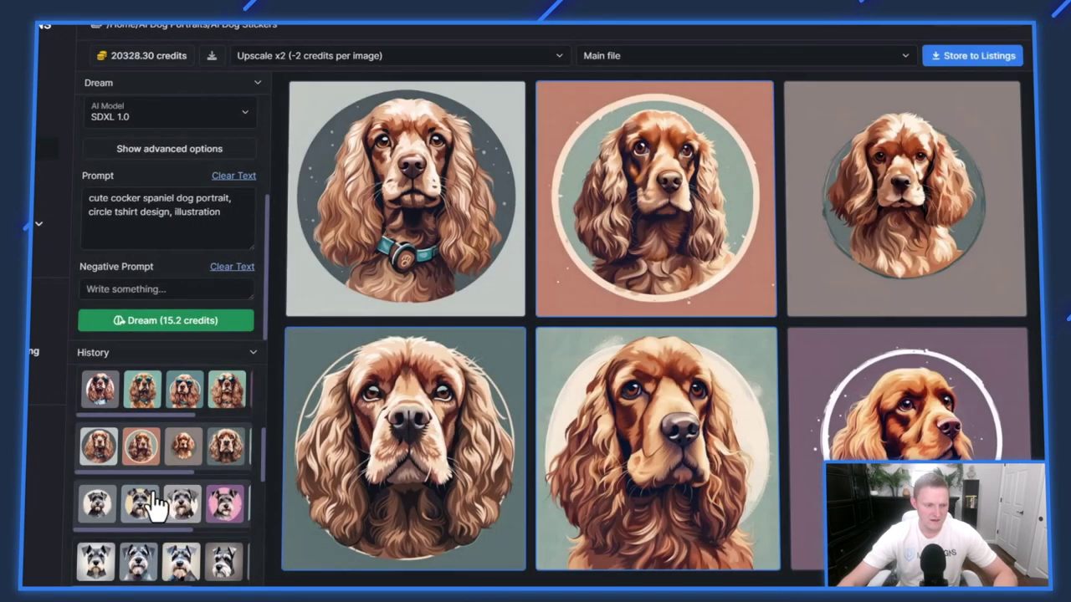
{"action": "left_click", "coordinate": [161, 460]}
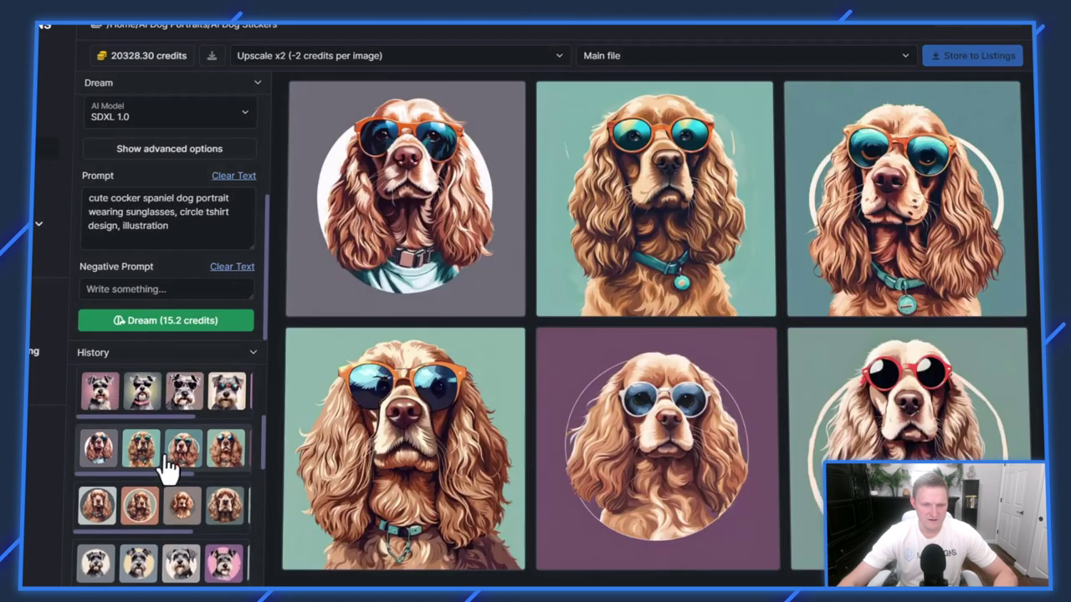
{"action": "left_click", "coordinate": [597, 210]}
{"action": "left_click", "coordinate": [669, 210]}
{"action": "left_click", "coordinate": [393, 427]}
{"action": "left_click", "coordinate": [401, 402]}
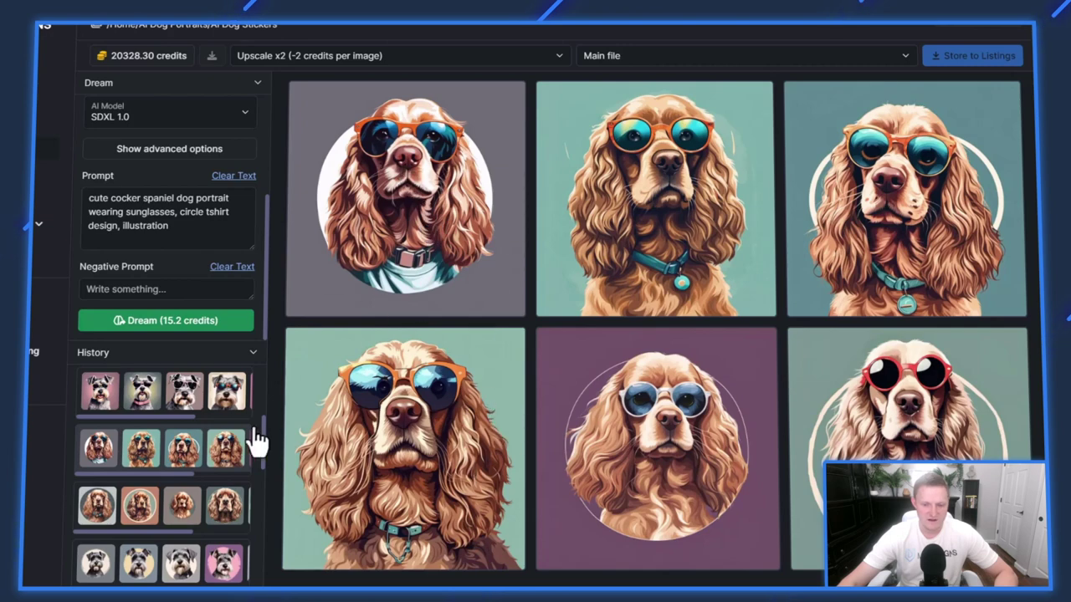
- Open the vector set of schnauzers wearing sunglasses and store its first, second and sixth images to listings
{"action": "scroll", "coordinate": [194, 462], "scroll_direction": "up", "scroll_amount": 1}
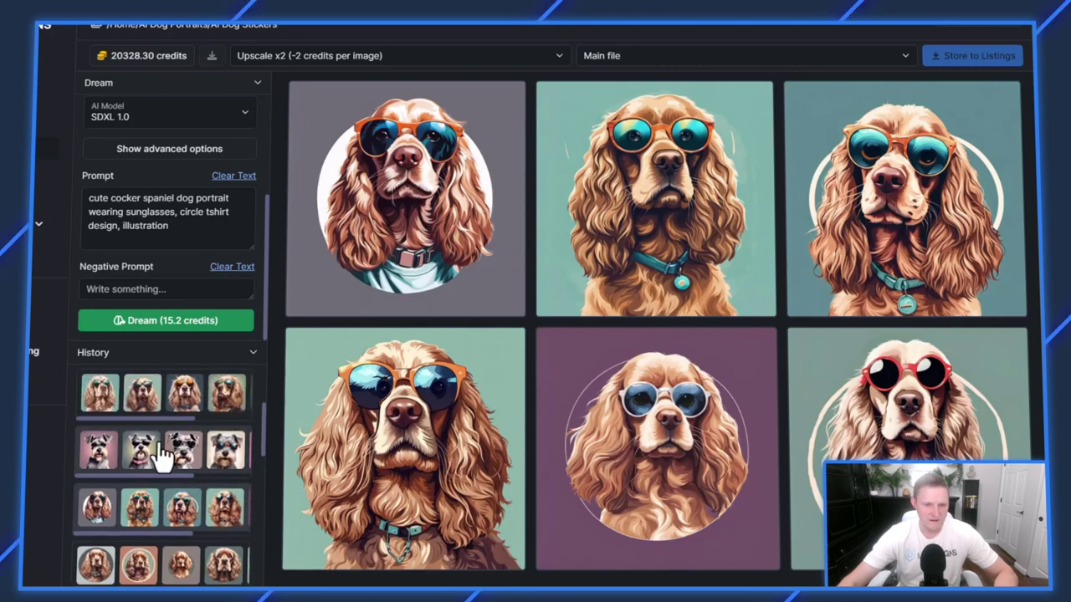
{"action": "left_click", "coordinate": [141, 450]}
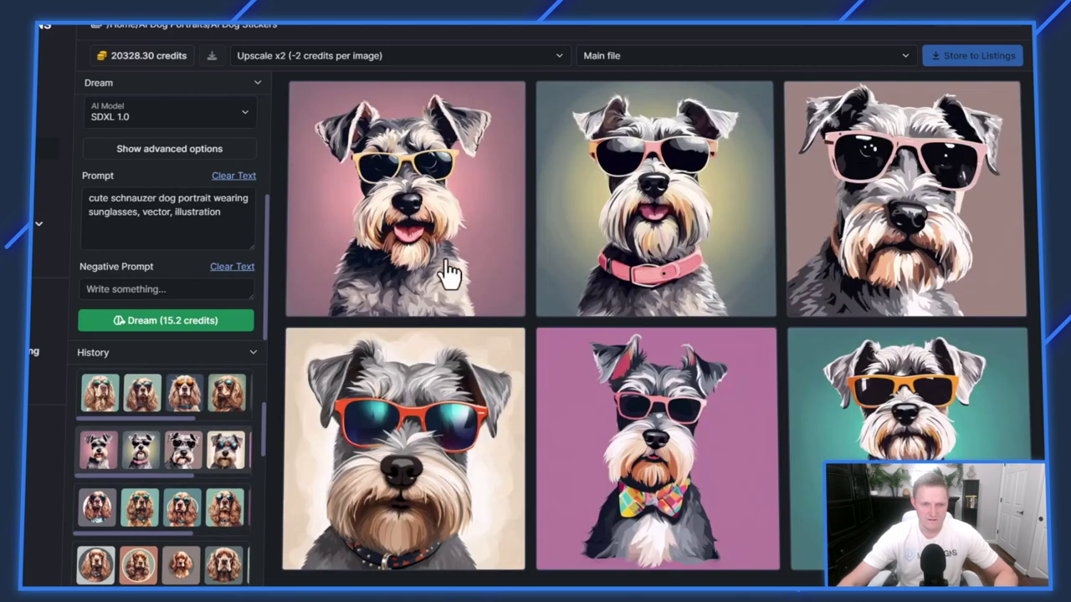
{"action": "left_click", "coordinate": [902, 419]}
{"action": "left_click", "coordinate": [655, 186]}
{"action": "left_click", "coordinate": [456, 186]}
{"action": "left_click", "coordinate": [974, 55]}
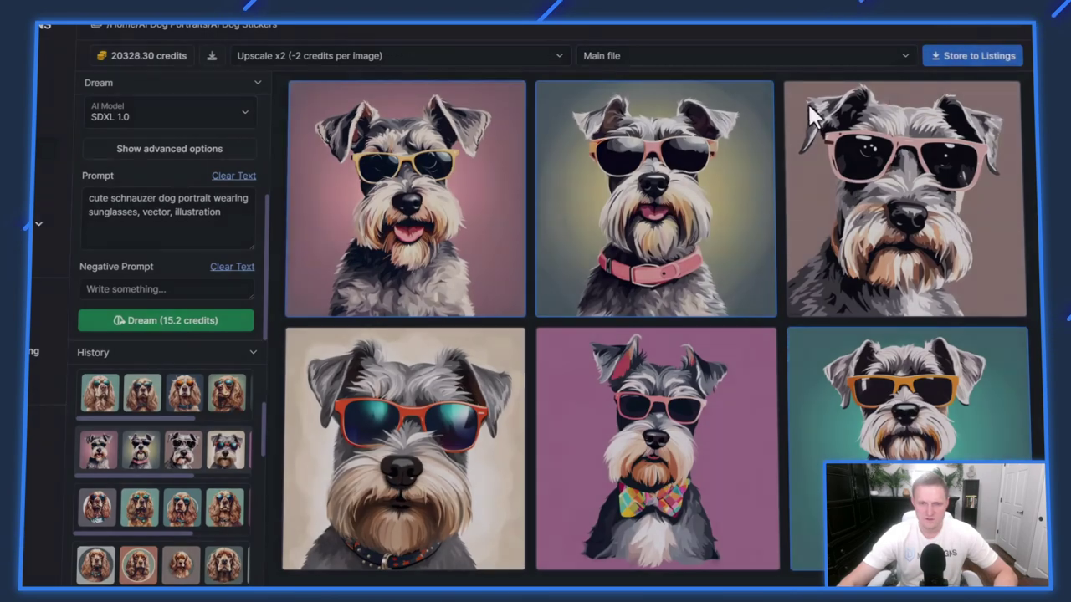
{"action": "left_click", "coordinate": [603, 103]}
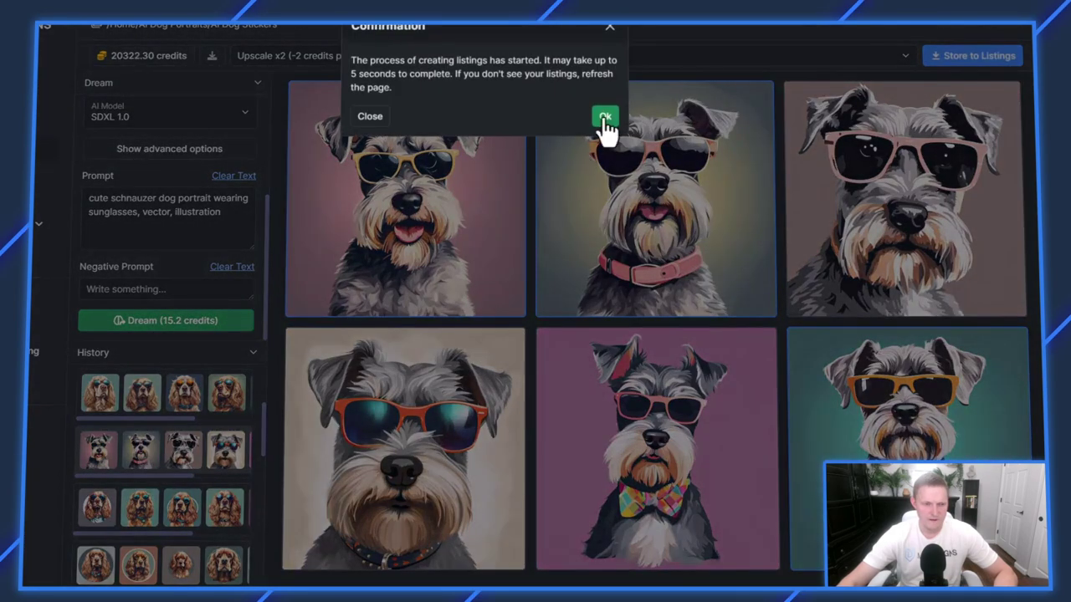
{"action": "left_click", "coordinate": [604, 119]}
- Open the illustration set of cocker spaniels wearing sunglasses and store every image except the fourth to listings
{"action": "scroll", "coordinate": [168, 486], "scroll_direction": "down", "scroll_amount": 2}
{"action": "left_click", "coordinate": [151, 531]}
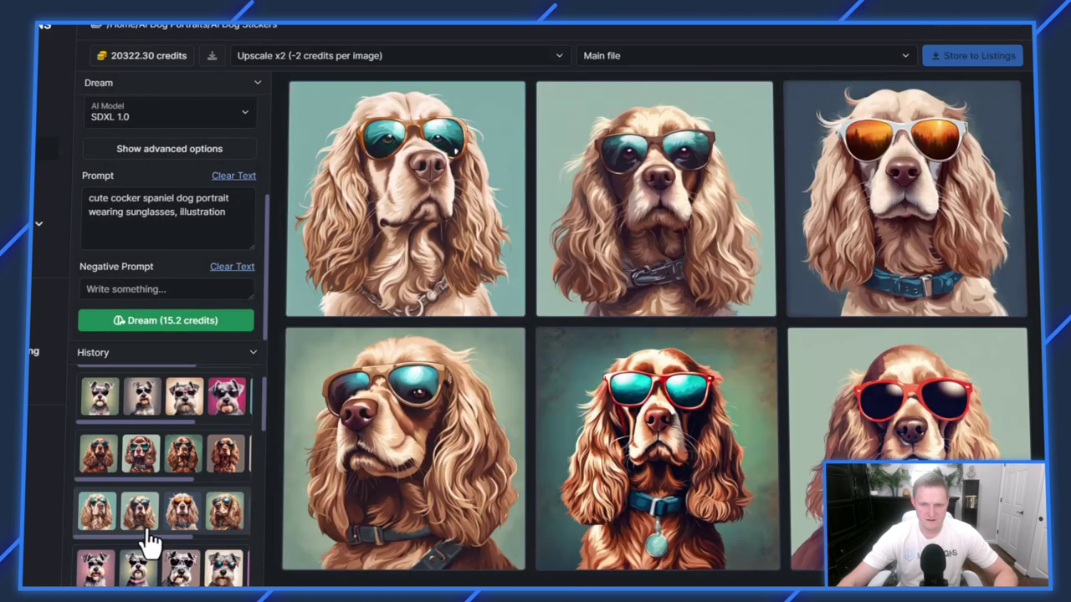
{"action": "left_click", "coordinate": [890, 184]}
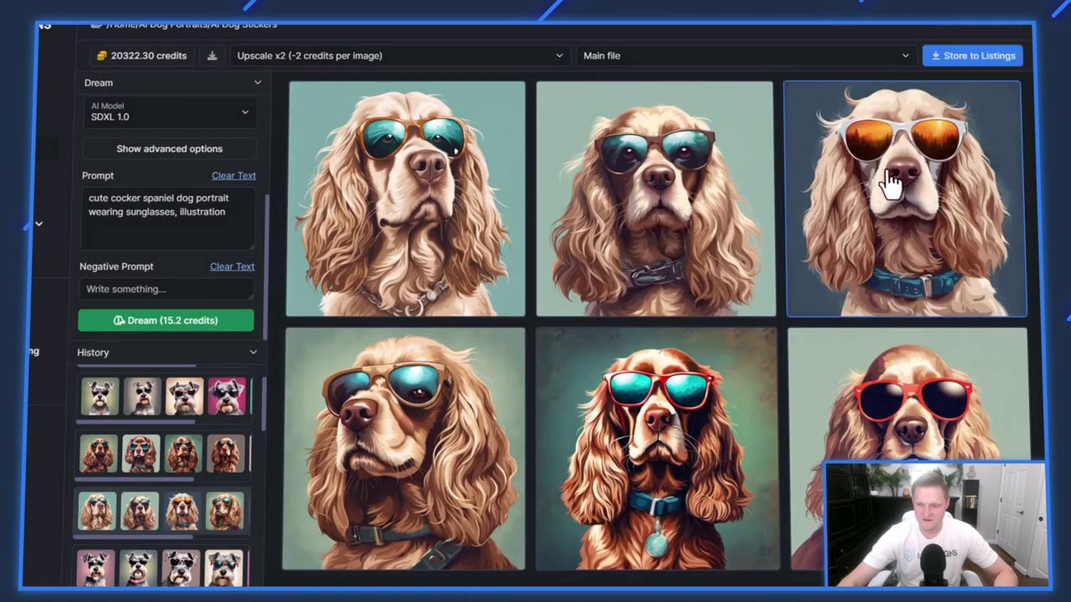
{"action": "left_click", "coordinate": [652, 439]}
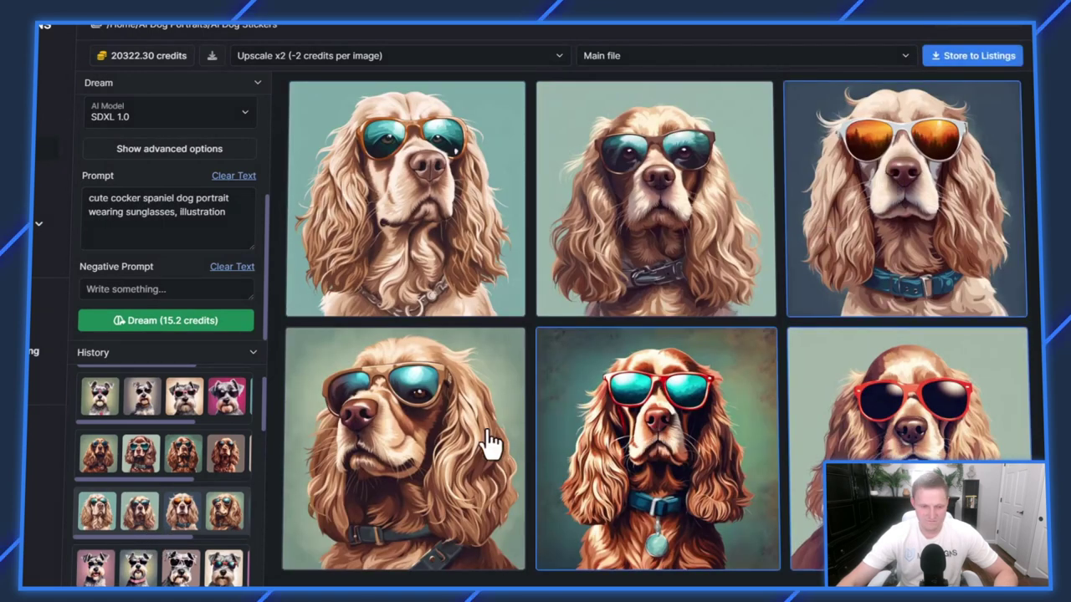
{"action": "left_click", "coordinate": [970, 56]}
{"action": "left_click", "coordinate": [596, 114]}
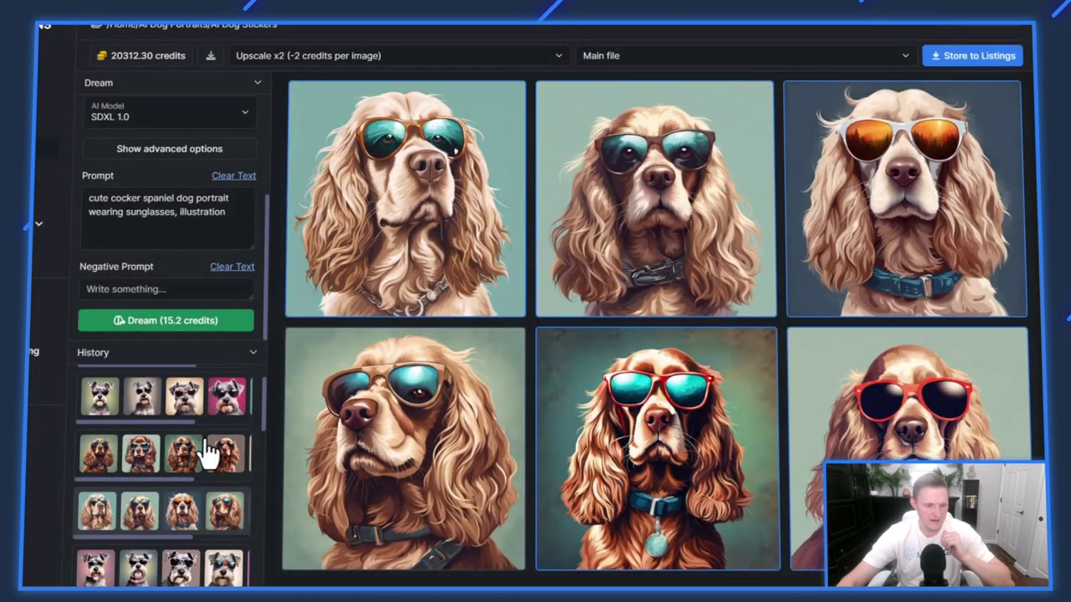
- Open the illustration set of schnauzers wearing sunglasses and store its third, fourth, fifth and sixth images to listings
{"action": "left_click", "coordinate": [181, 450]}
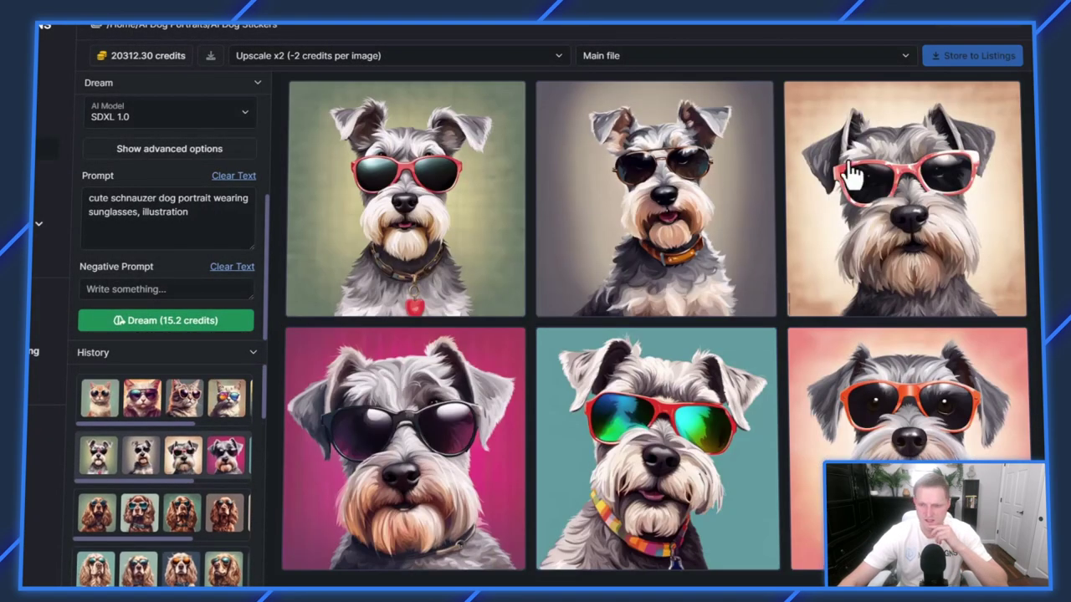
{"action": "left_click", "coordinate": [426, 394]}
{"action": "left_click", "coordinate": [661, 411]}
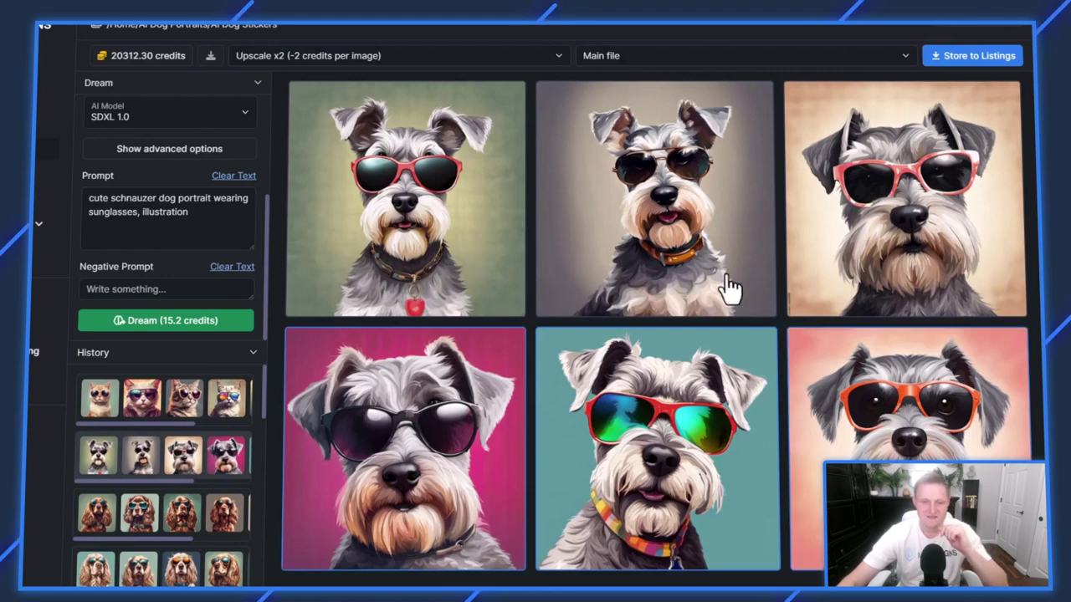
{"action": "left_click", "coordinate": [674, 224]}
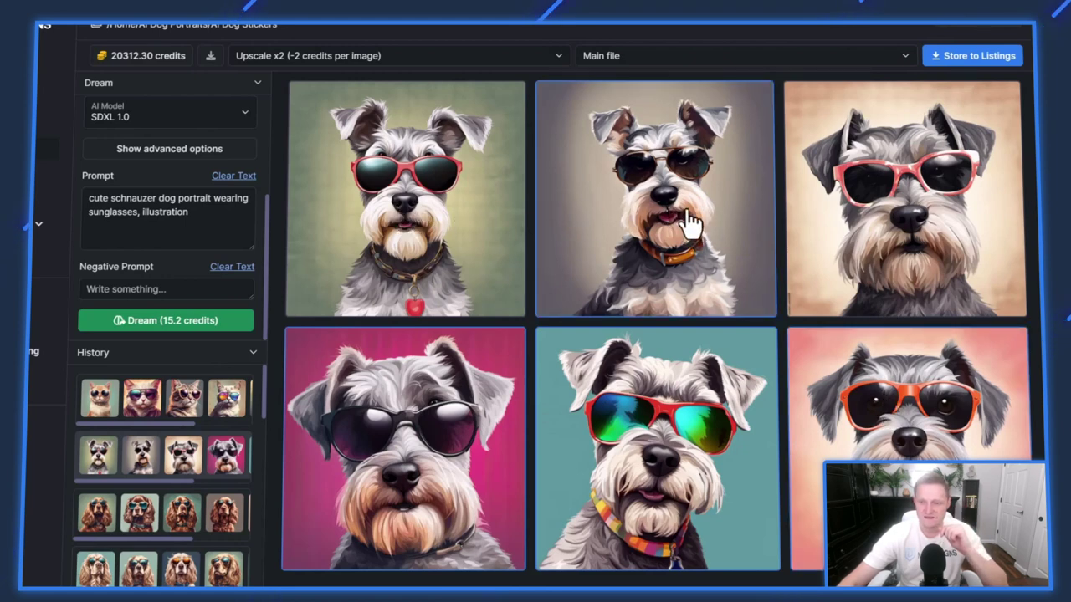
{"action": "left_click", "coordinate": [971, 56]}
{"action": "left_click", "coordinate": [603, 100]}
- Open the set of cats wearing sunglasses and store its first, fourth and fifth images in the AI Dog Stickers collection
{"action": "left_click", "coordinate": [172, 406]}
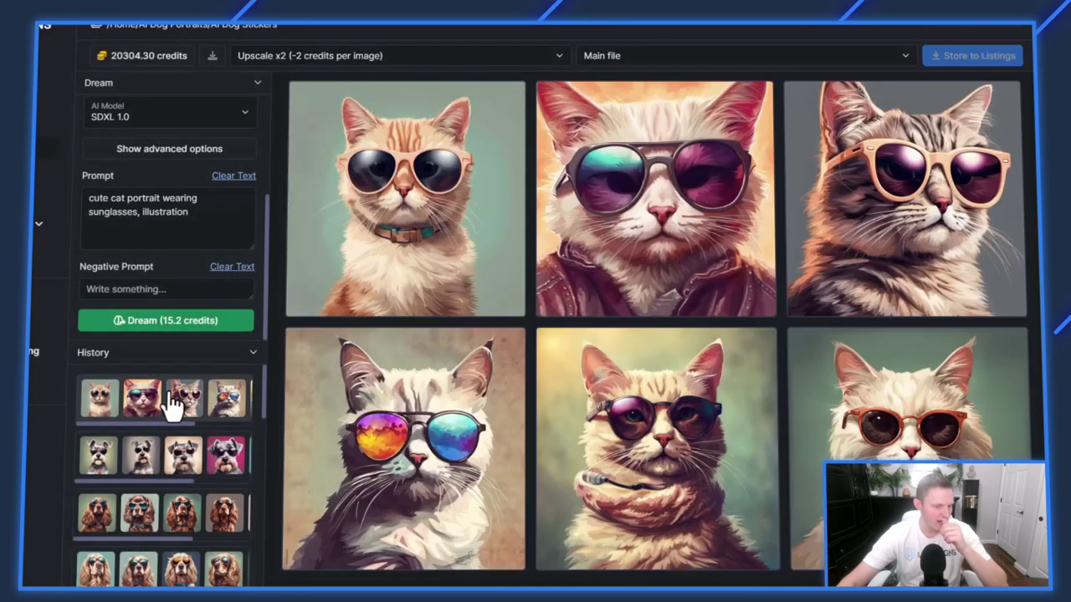
{"action": "left_click", "coordinate": [404, 210]}
{"action": "left_click", "coordinate": [458, 465]}
{"action": "left_click", "coordinate": [684, 386]}
{"action": "left_click", "coordinate": [962, 57]}
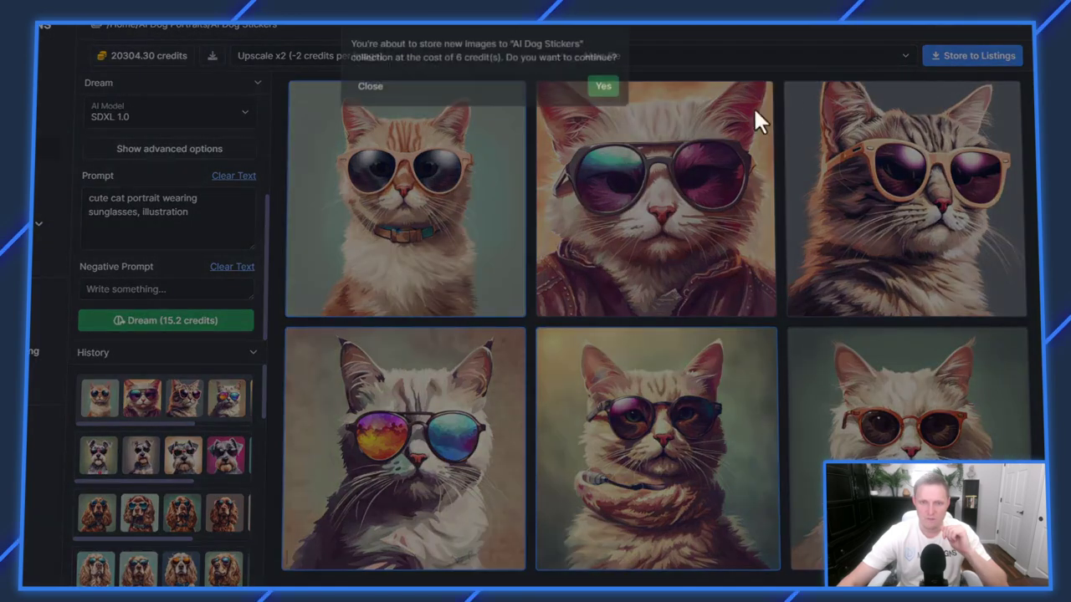
{"action": "left_click", "coordinate": [604, 105]}
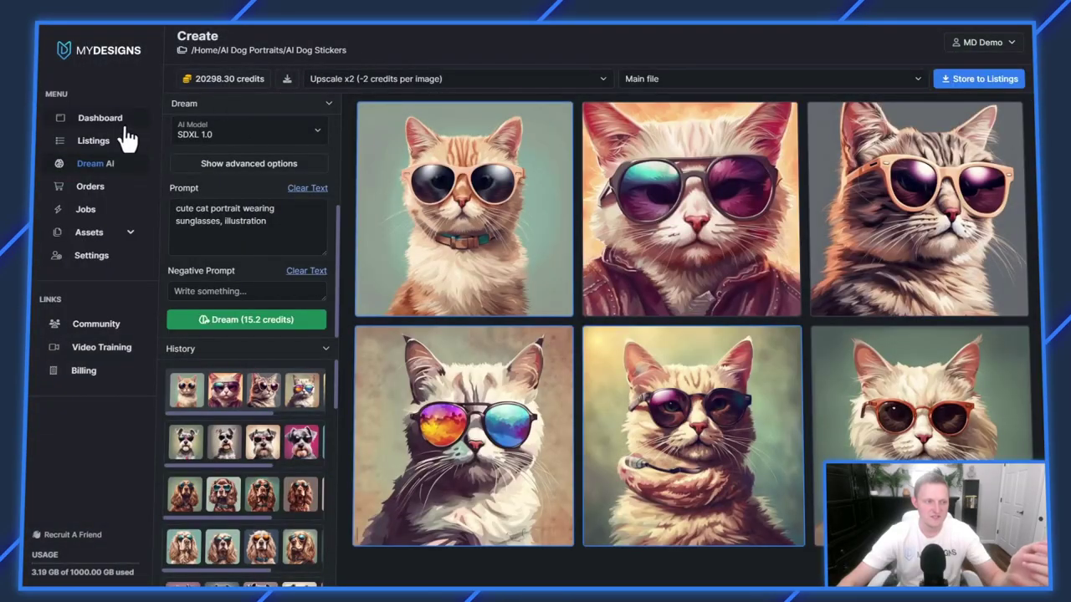
- Go to the listings of the AI Dog Stickers collection and select all of them
{"action": "left_click", "coordinate": [95, 142]}
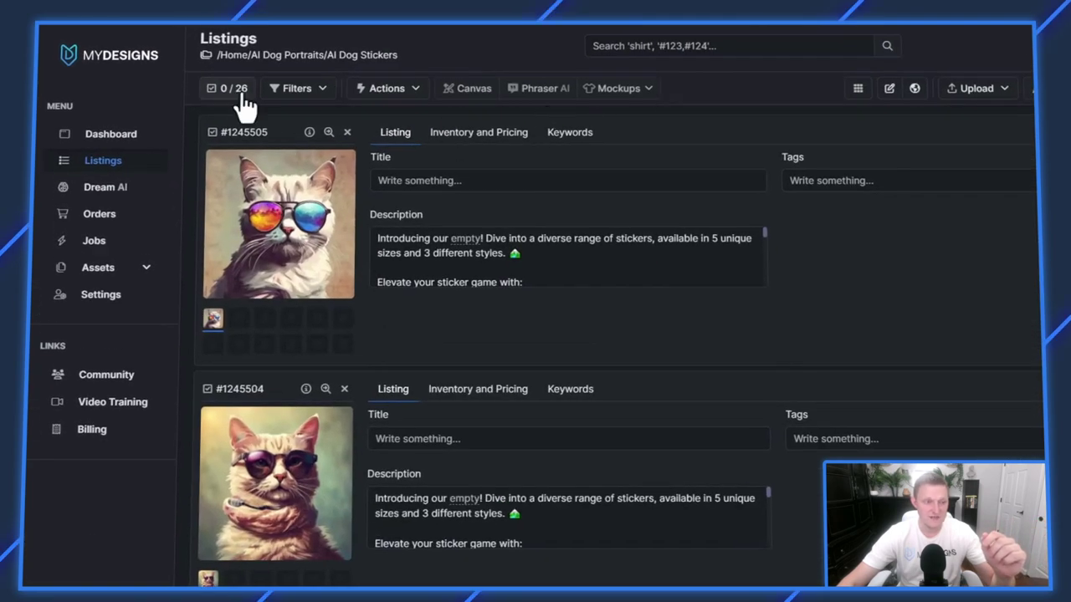
{"action": "left_click", "coordinate": [234, 88]}
{"action": "left_click", "coordinate": [250, 161]}
{"action": "left_click", "coordinate": [239, 89]}
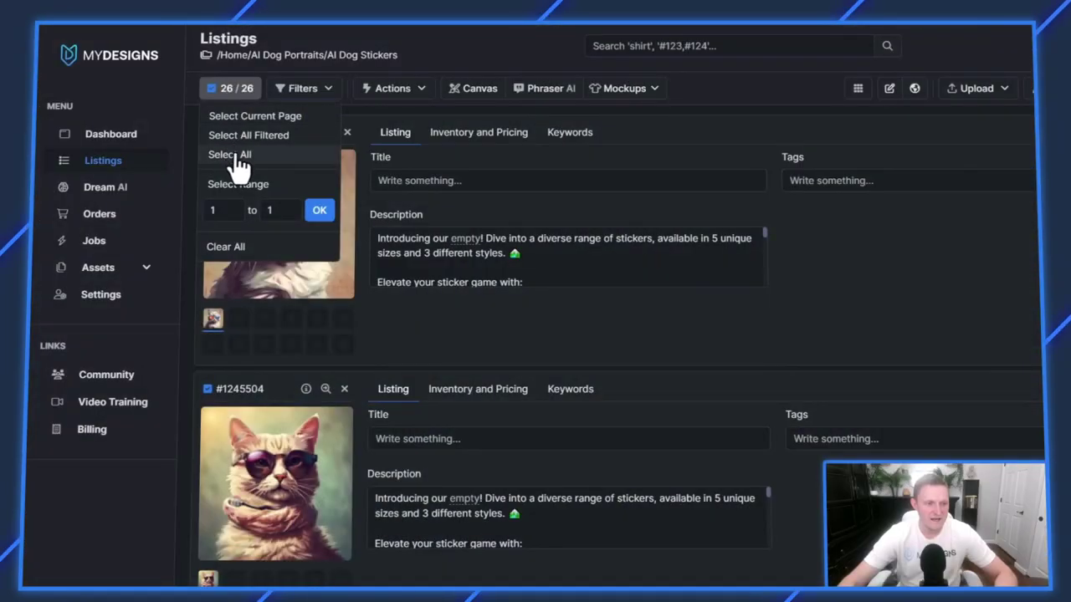
{"action": "left_click", "coordinate": [237, 157]}
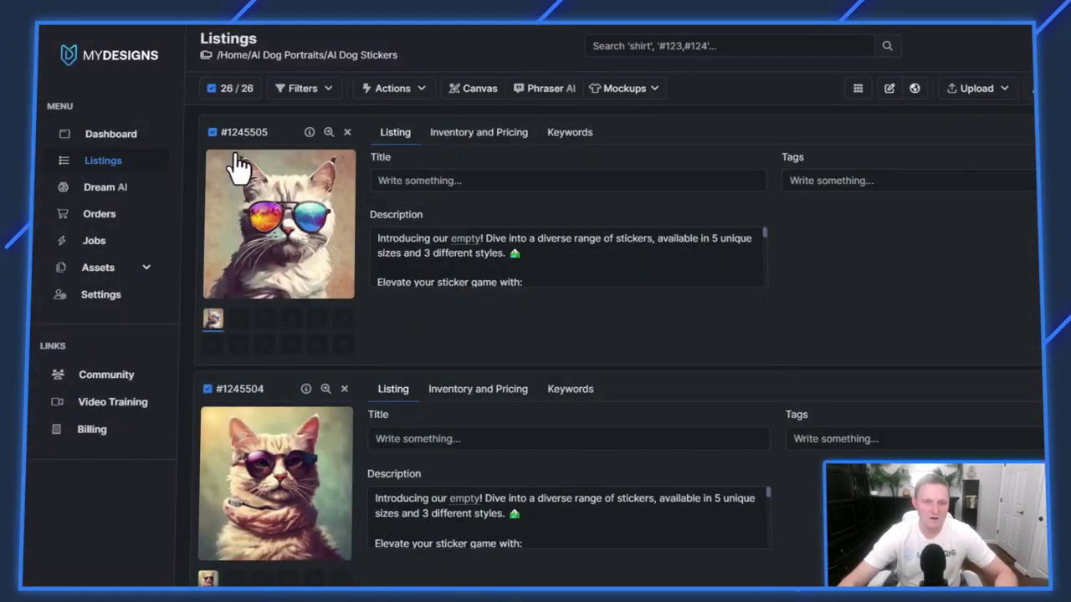
- Run Remove Background on all selected listings, using Main file as both the input and output file slot
{"action": "left_click", "coordinate": [422, 94]}
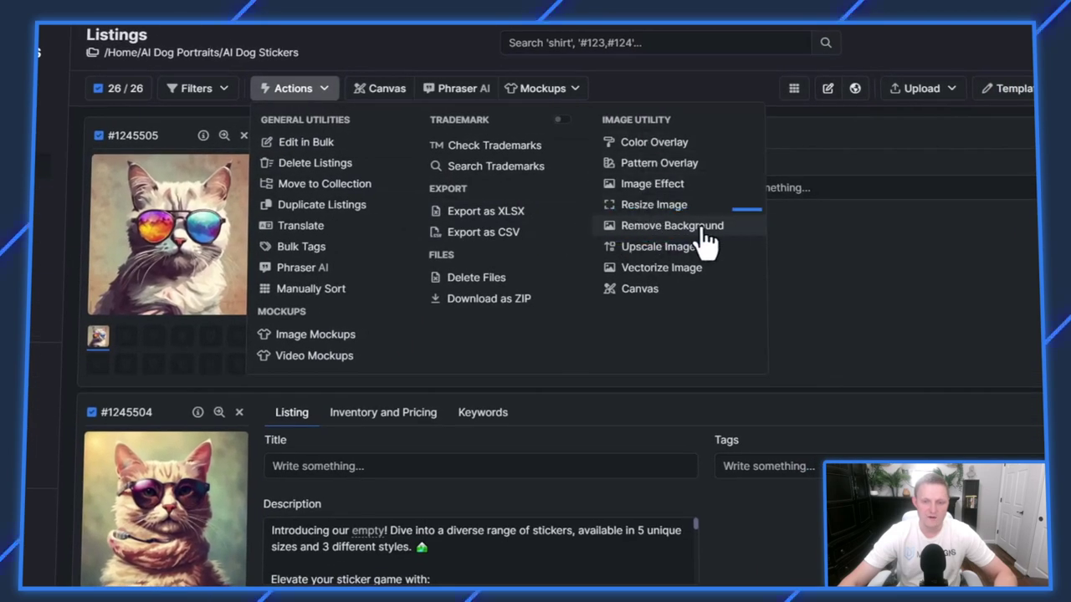
{"action": "left_click", "coordinate": [657, 241]}
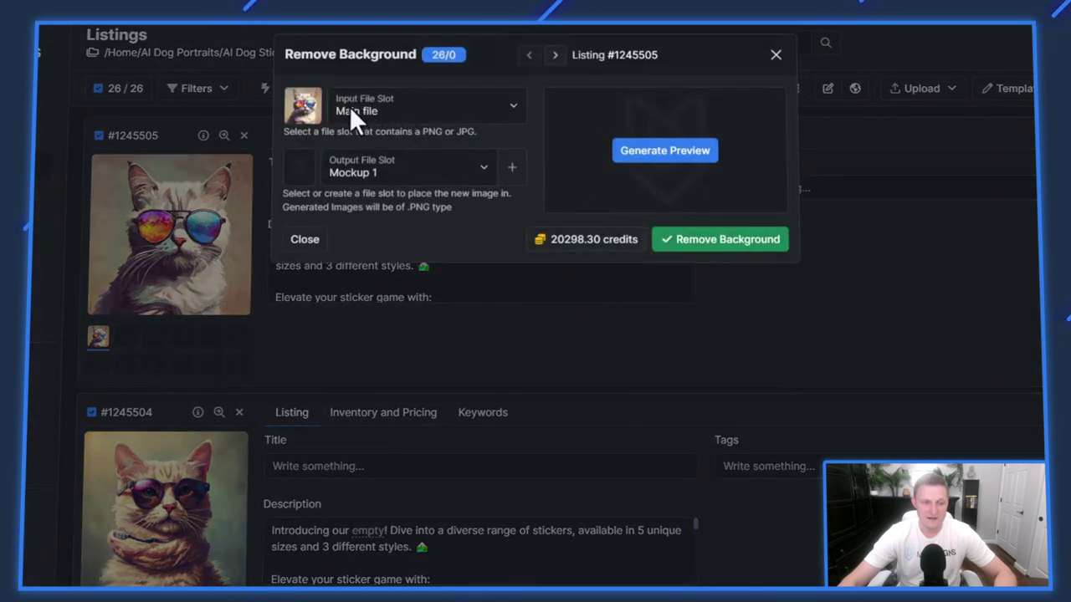
{"action": "left_click", "coordinate": [360, 171]}
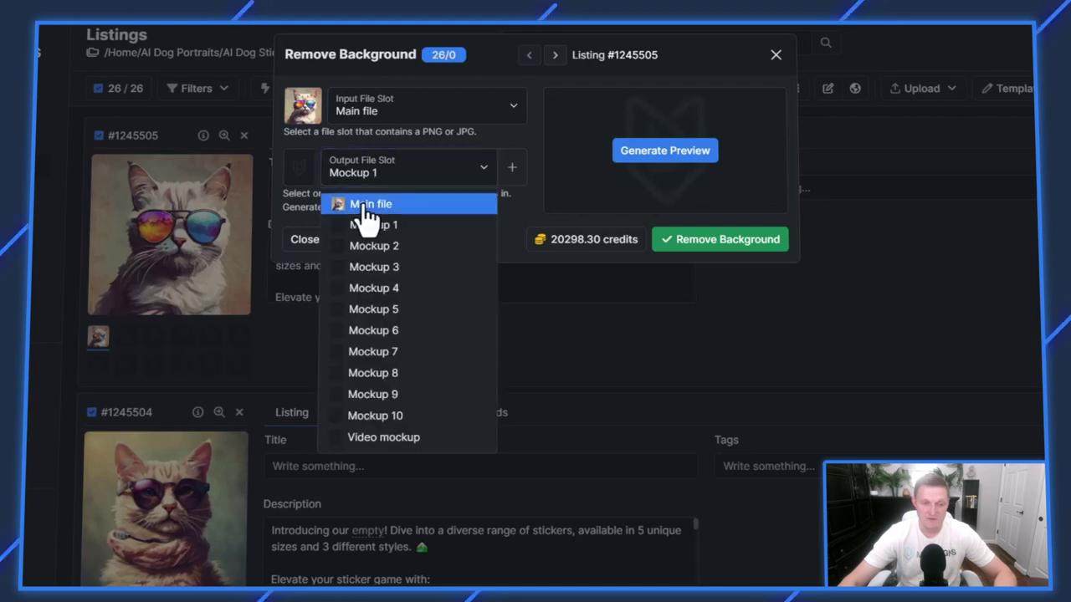
{"action": "left_click", "coordinate": [361, 205]}
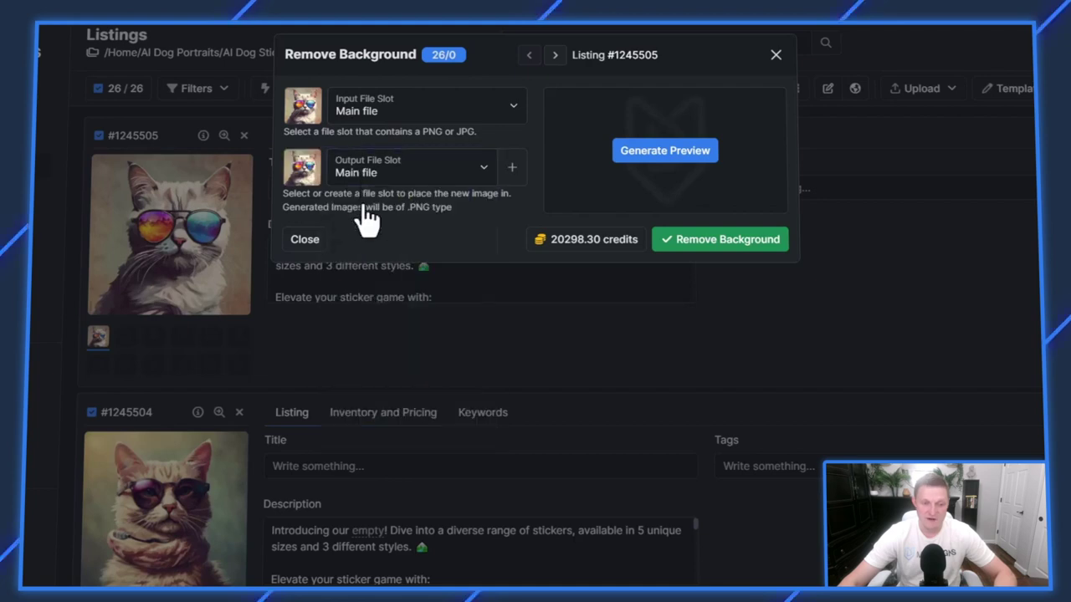
{"action": "left_click", "coordinate": [703, 241]}
{"action": "left_click", "coordinate": [607, 139]}
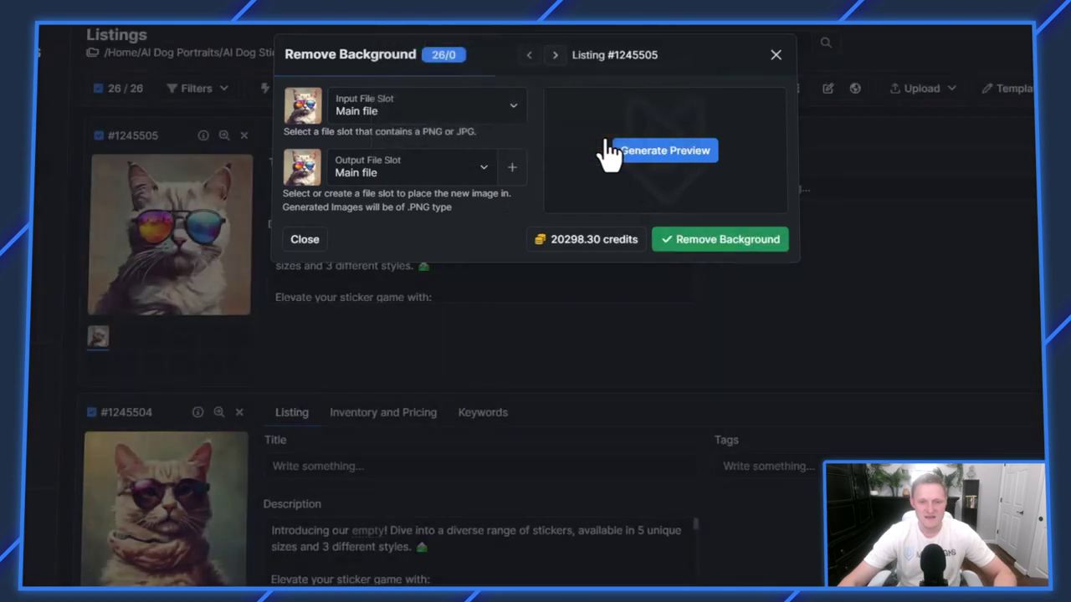
{"action": "left_click", "coordinate": [657, 142]}
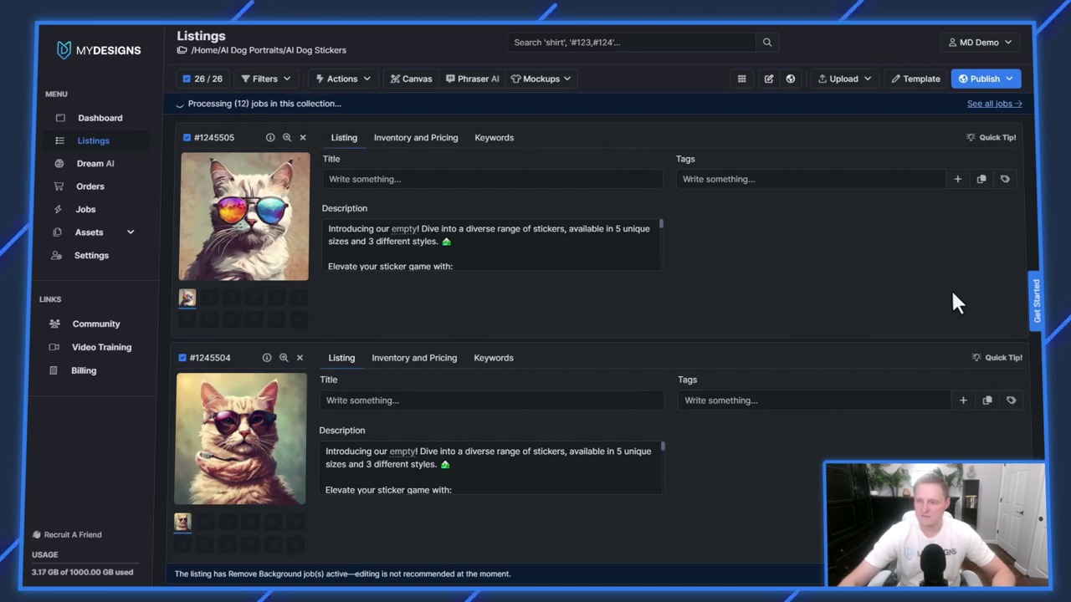
- Show the listings as a grid and look through the images to check the background removal
{"action": "left_click", "coordinate": [742, 79]}
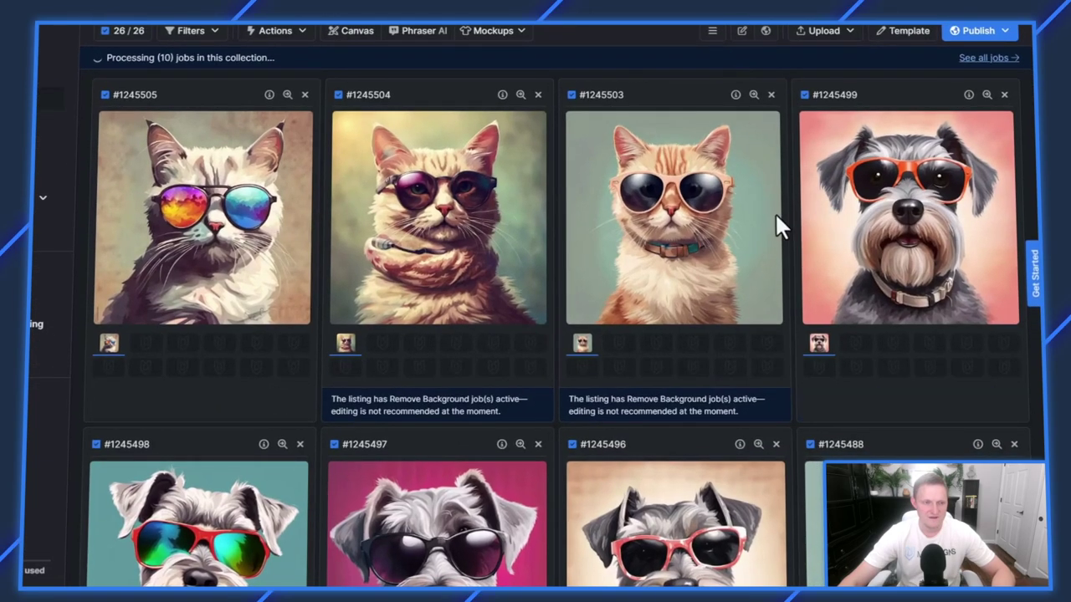
{"action": "scroll", "coordinate": [775, 224], "scroll_direction": "down", "scroll_amount": 2}
{"action": "scroll", "coordinate": [774, 220], "scroll_direction": "down", "scroll_amount": 8}
{"action": "scroll", "coordinate": [778, 215], "scroll_direction": "down", "scroll_amount": 8}
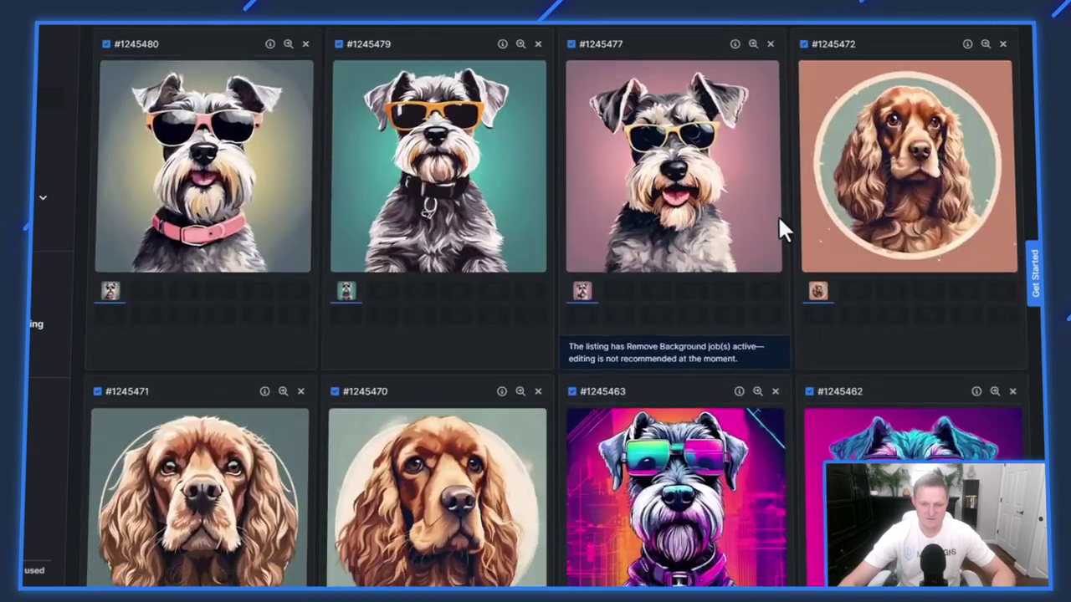
{"action": "scroll", "coordinate": [775, 222], "scroll_direction": "up", "scroll_amount": 15}
{"action": "scroll", "coordinate": [774, 239], "scroll_direction": "up", "scroll_amount": 5}
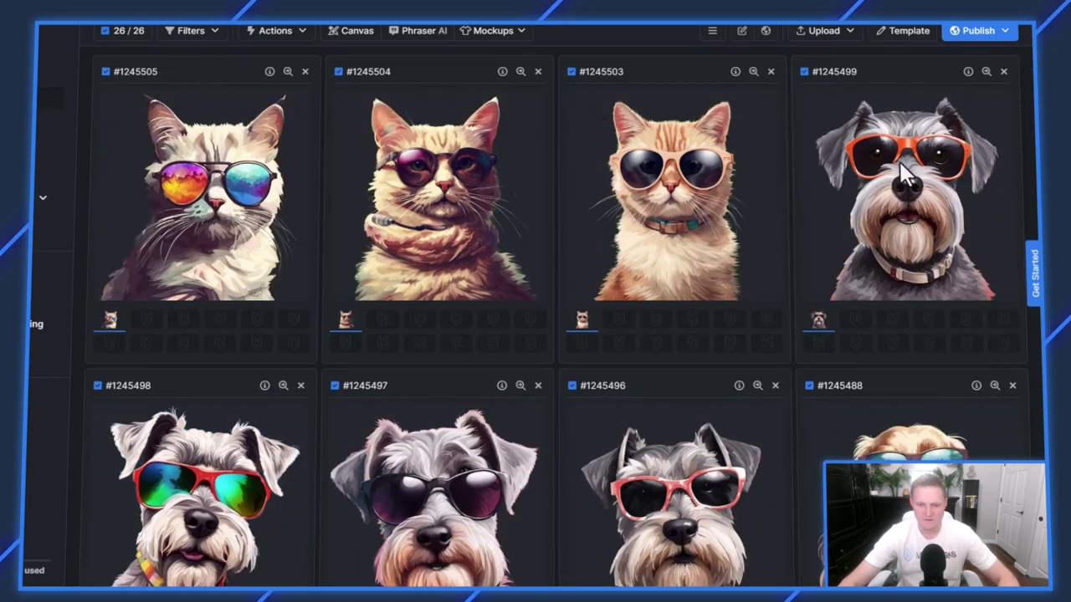
- Clear the listing selection, then select the neon schnauzer portrait with leftover colored streaks in its upper background
{"action": "scroll", "coordinate": [908, 172], "scroll_direction": "down", "scroll_amount": 3}
{"action": "scroll", "coordinate": [898, 205], "scroll_direction": "down", "scroll_amount": 3}
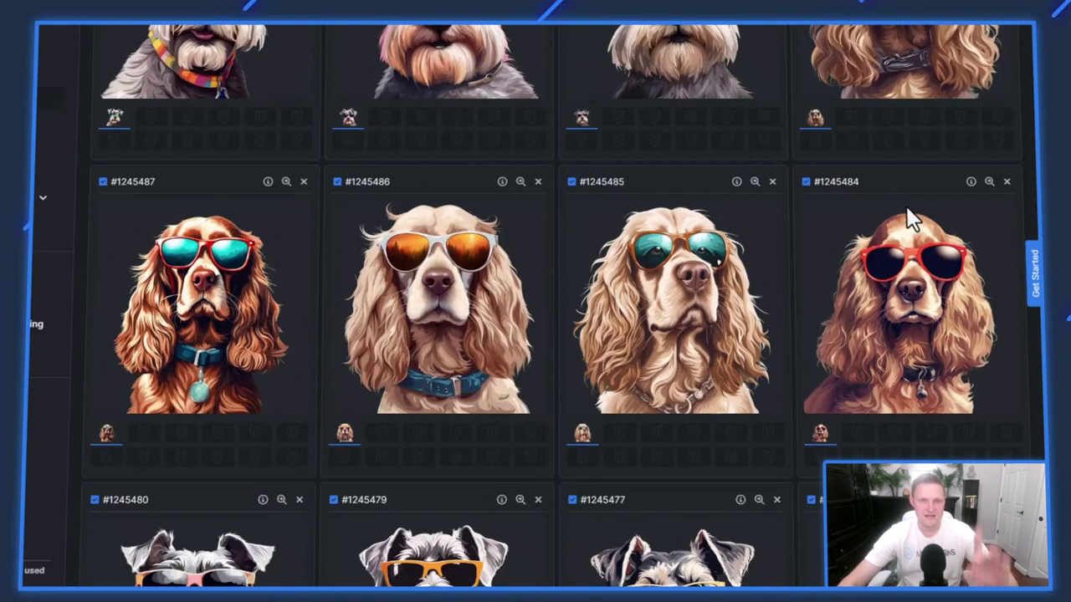
{"action": "scroll", "coordinate": [901, 206], "scroll_direction": "down", "scroll_amount": 3}
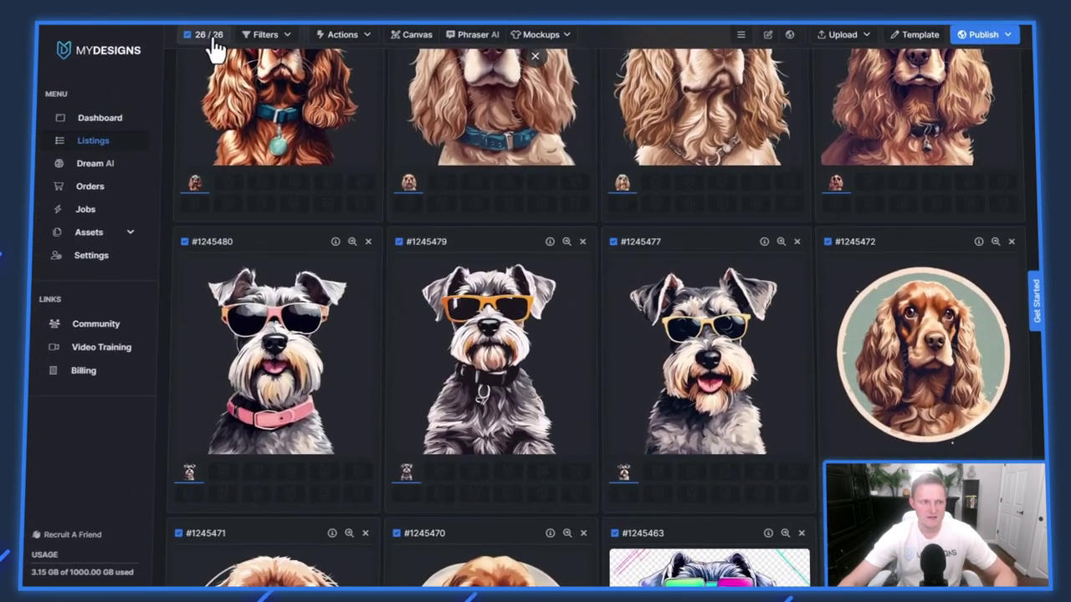
{"action": "left_click", "coordinate": [211, 37]}
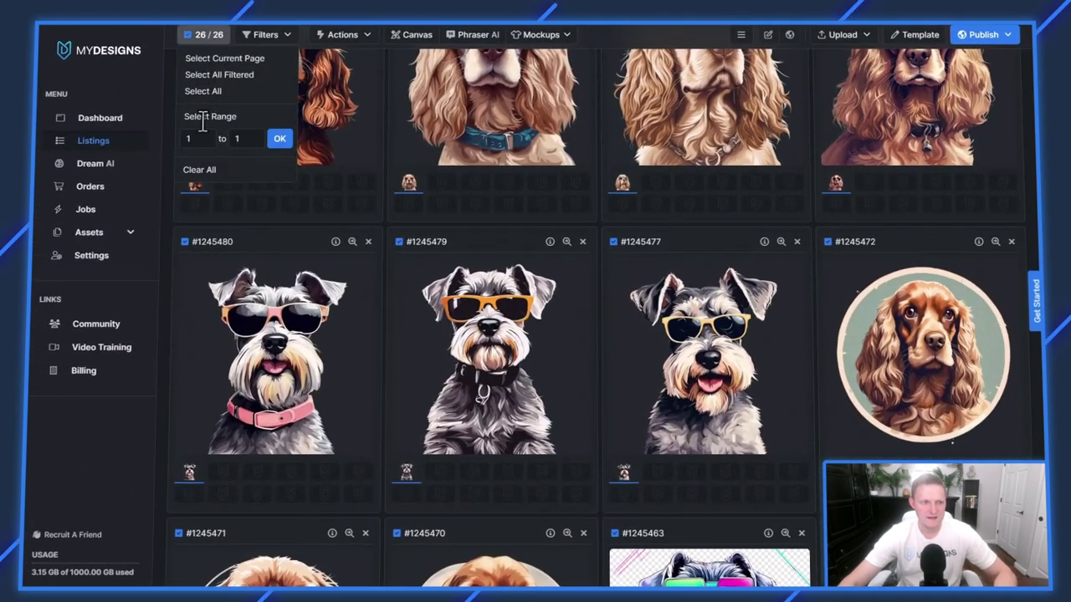
{"action": "left_click", "coordinate": [196, 172]}
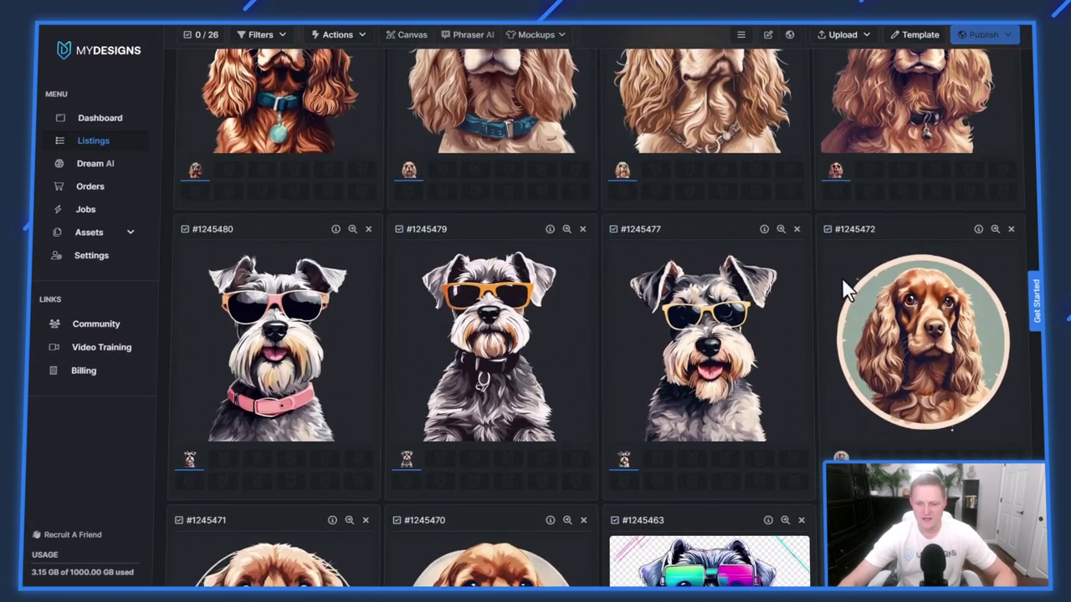
{"action": "scroll", "coordinate": [842, 281], "scroll_direction": "down", "scroll_amount": 3}
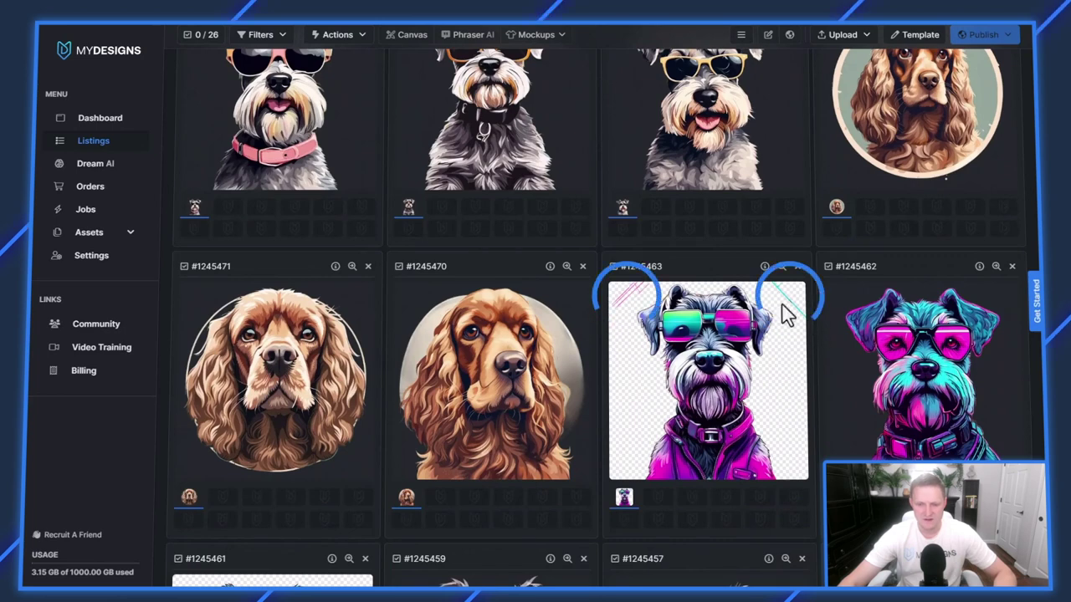
{"action": "left_click", "coordinate": [613, 266]}
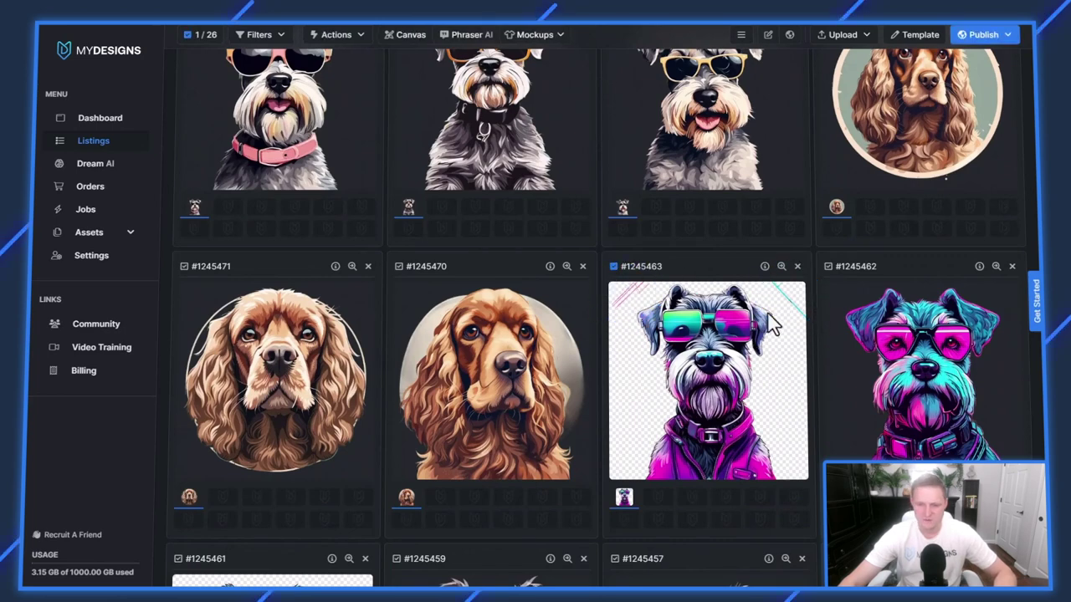
- Check the remaining portraits on both pages and add the cocker spaniel with the leftover gray circular background to the selection
{"action": "scroll", "coordinate": [770, 320], "scroll_direction": "down", "scroll_amount": 2}
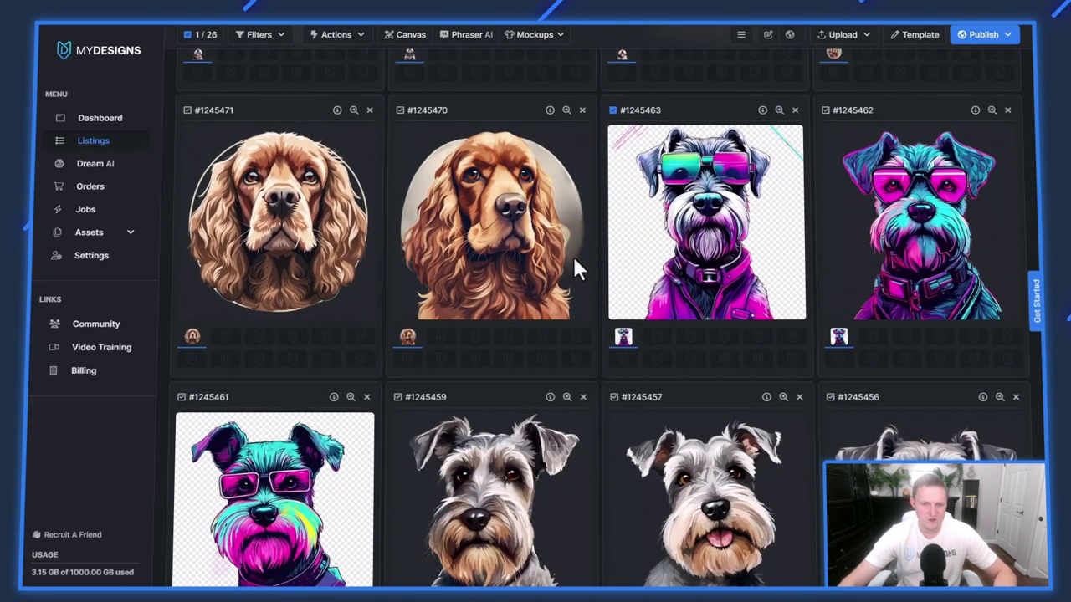
{"action": "scroll", "coordinate": [544, 279], "scroll_direction": "down", "scroll_amount": 2}
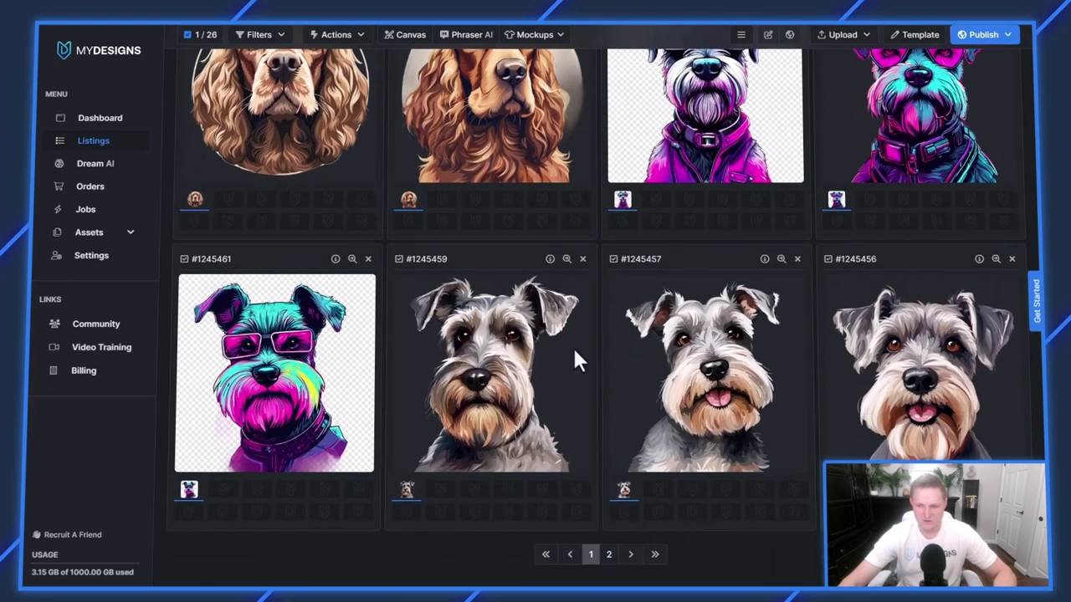
{"action": "left_click", "coordinate": [610, 553]}
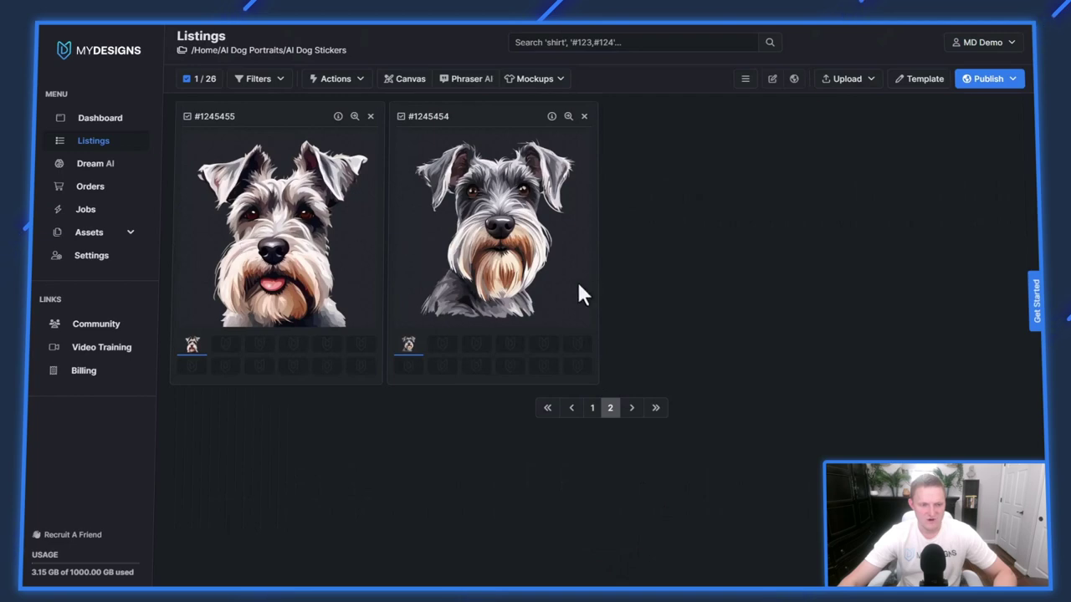
{"action": "left_click", "coordinate": [592, 410]}
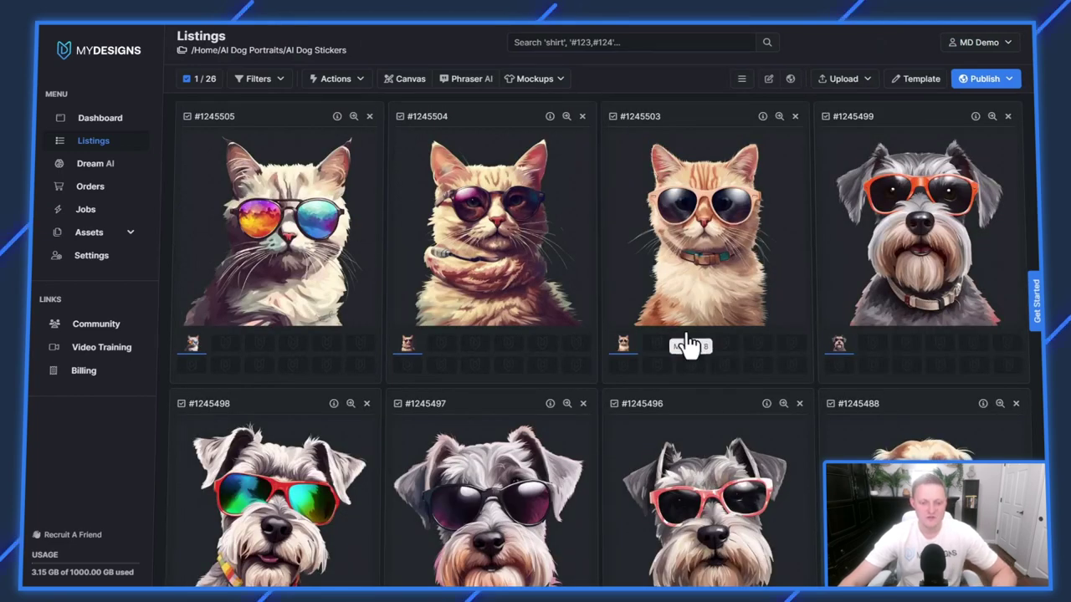
{"action": "scroll", "coordinate": [684, 327], "scroll_direction": "down", "scroll_amount": 12}
{"action": "scroll", "coordinate": [700, 326], "scroll_direction": "down", "scroll_amount": 2}
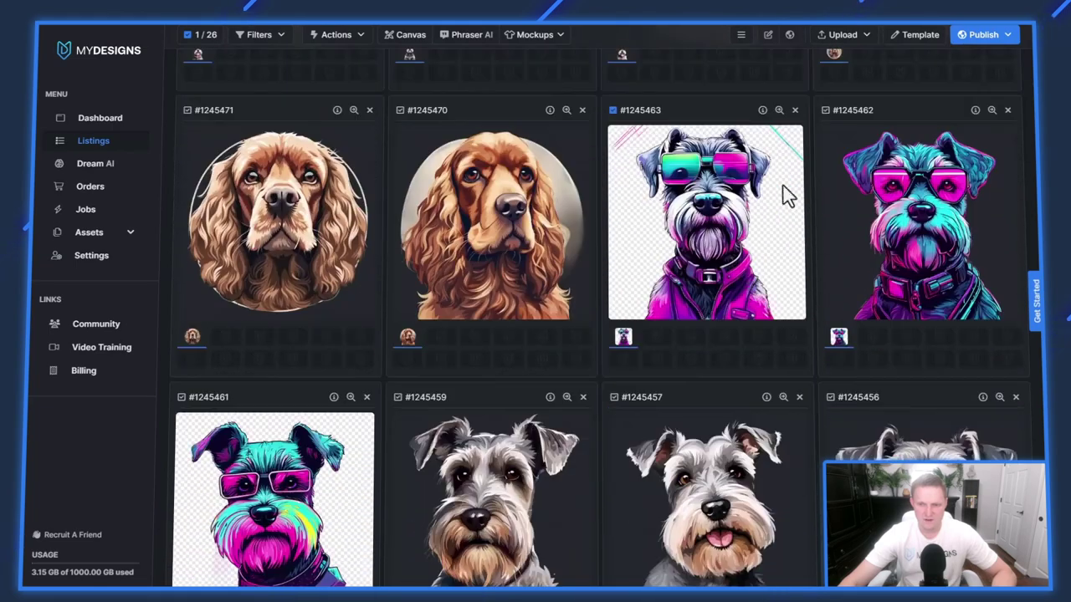
{"action": "scroll", "coordinate": [744, 259], "scroll_direction": "down", "scroll_amount": 2}
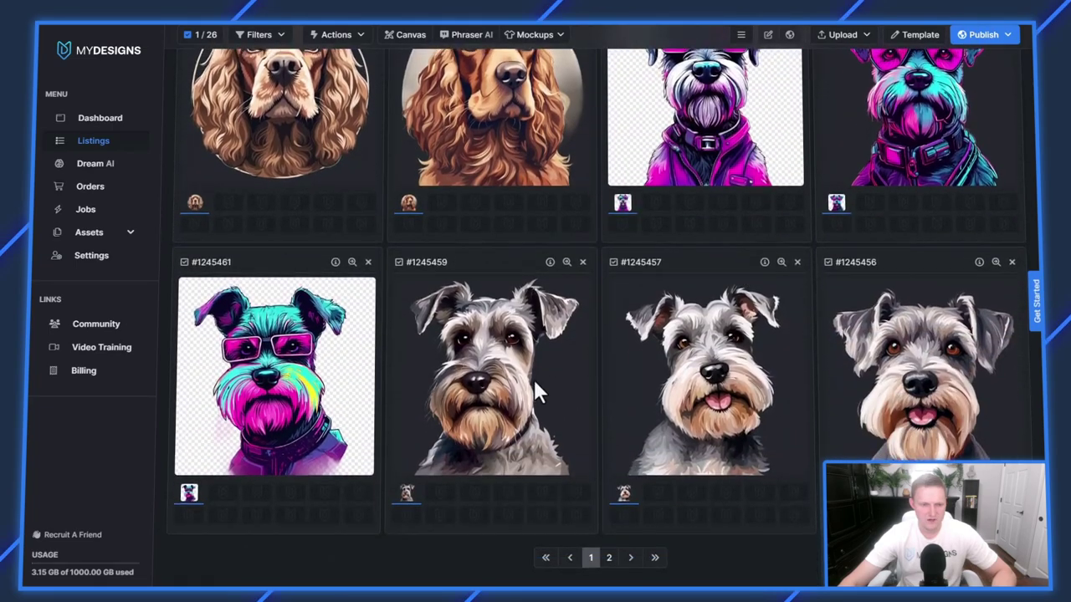
{"action": "scroll", "coordinate": [533, 377], "scroll_direction": "up", "scroll_amount": 2}
{"action": "left_click", "coordinate": [399, 131]}
- Delete the two selected listings, entering "confirm" to approve the deletion
{"action": "left_click", "coordinate": [335, 34]}
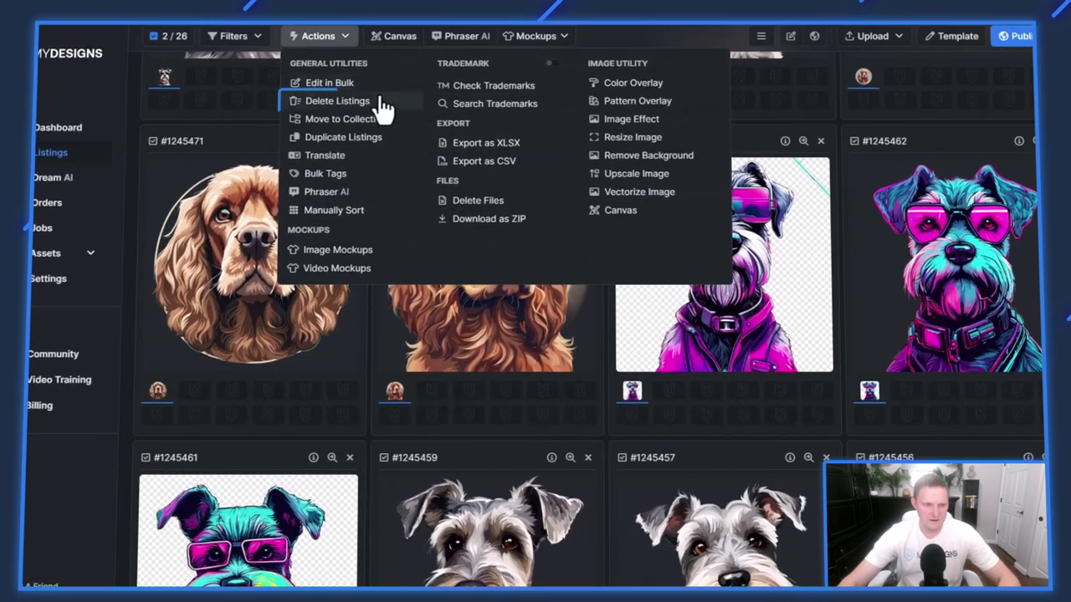
{"action": "left_click", "coordinate": [356, 102]}
{"action": "left_click", "coordinate": [493, 113]}
{"action": "type", "text": "confirm"}
{"action": "left_click", "coordinate": [643, 151]}
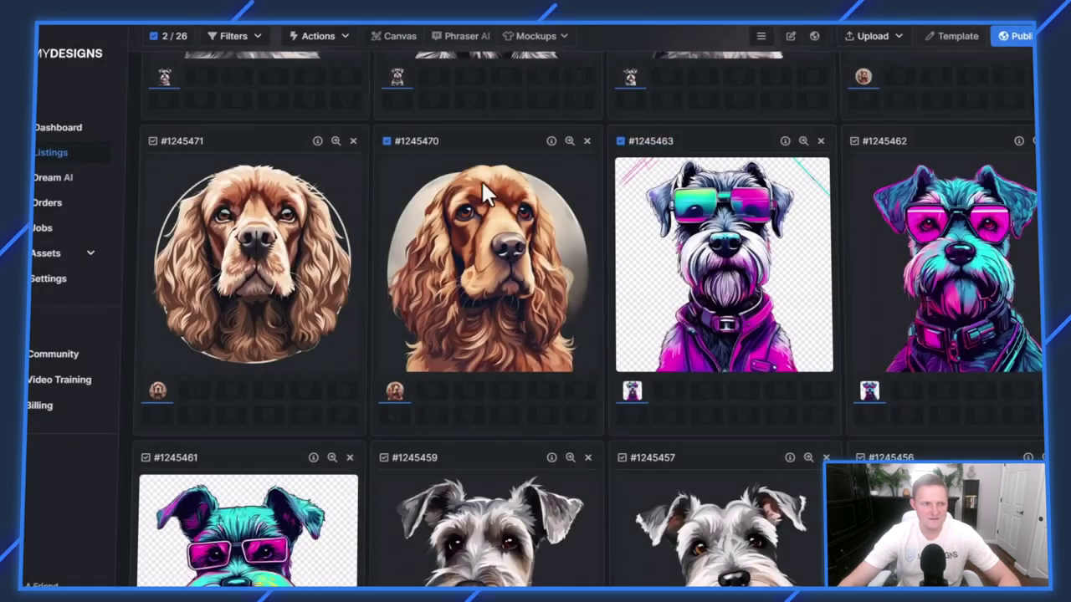
- Look over the updated grid and select all filtered listings in the collection
{"action": "scroll", "coordinate": [530, 299], "scroll_direction": "down", "scroll_amount": 2}
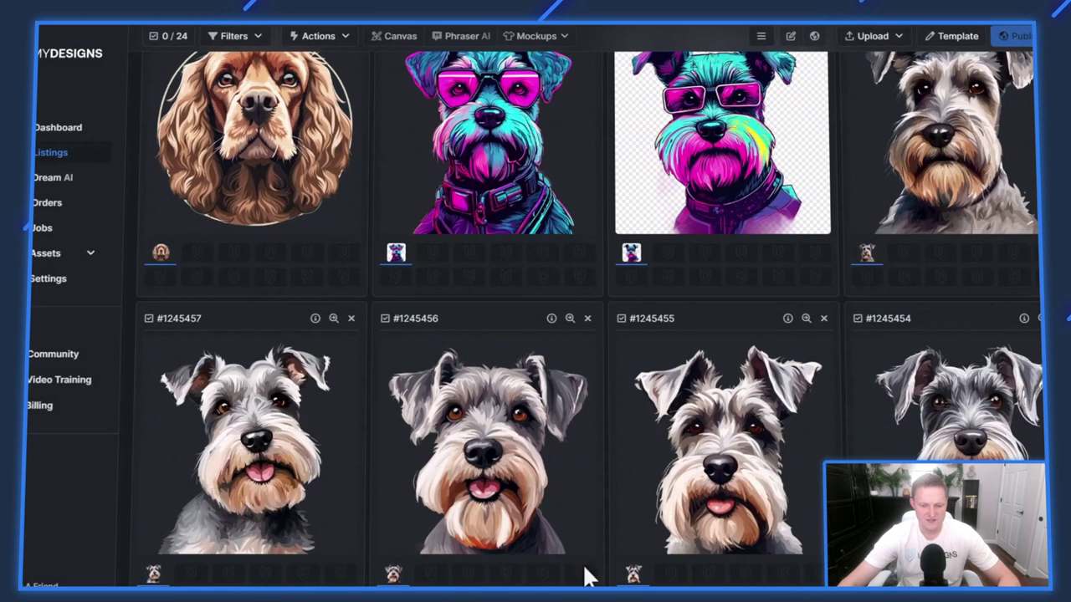
{"action": "scroll", "coordinate": [416, 252], "scroll_direction": "up", "scroll_amount": 12}
{"action": "left_click", "coordinate": [167, 36]}
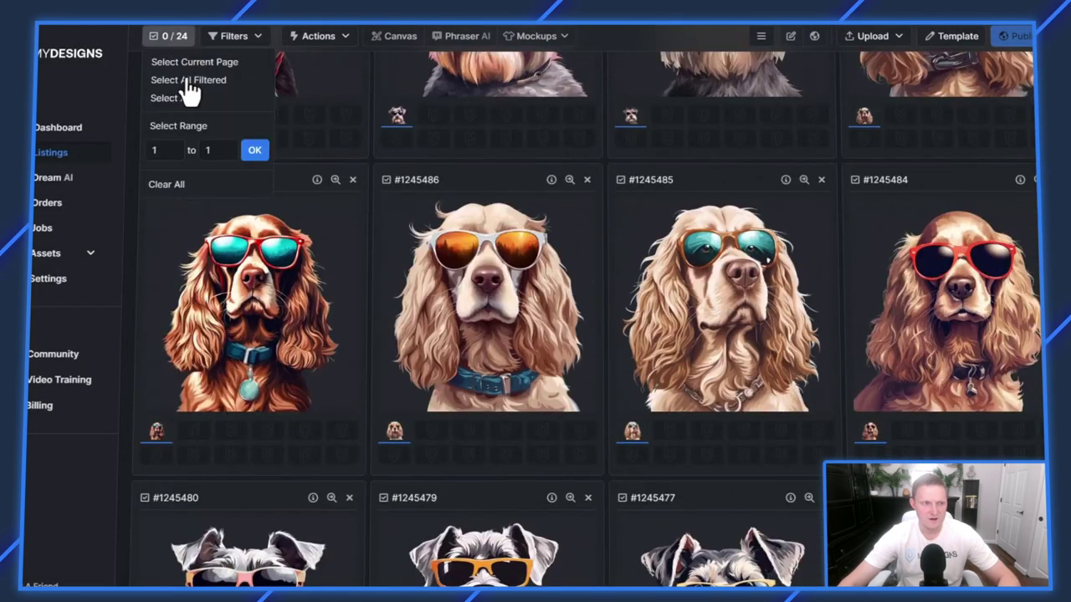
{"action": "left_click", "coordinate": [221, 80]}
{"action": "scroll", "coordinate": [247, 138], "scroll_direction": "up", "scroll_amount": 8}
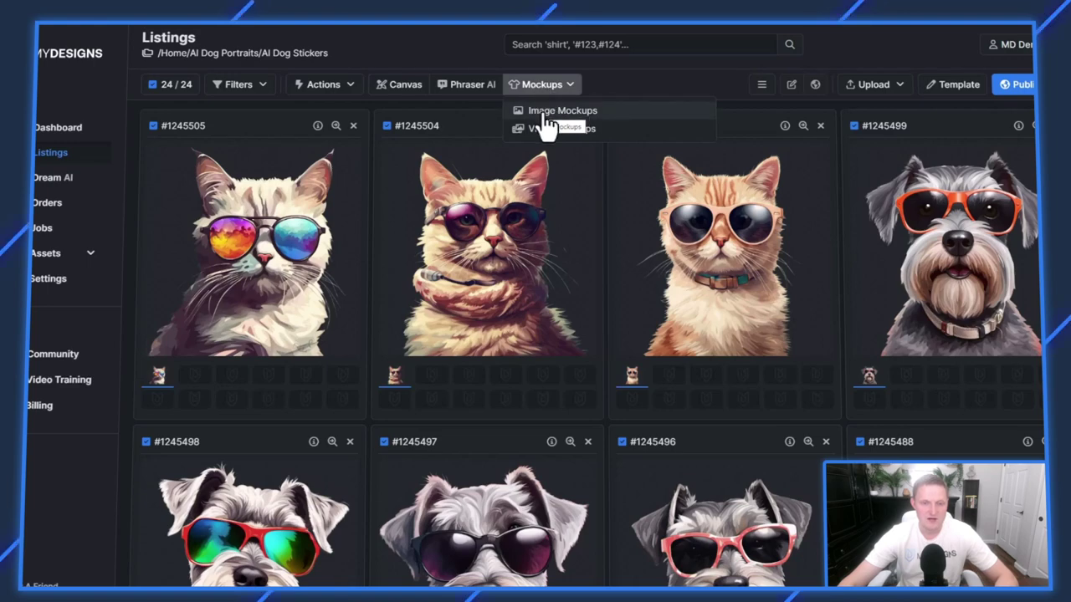
- Start Image Mockups for the selected listings, show the Stickers category and enable Multiple Mockups
{"action": "left_click", "coordinate": [545, 112]}
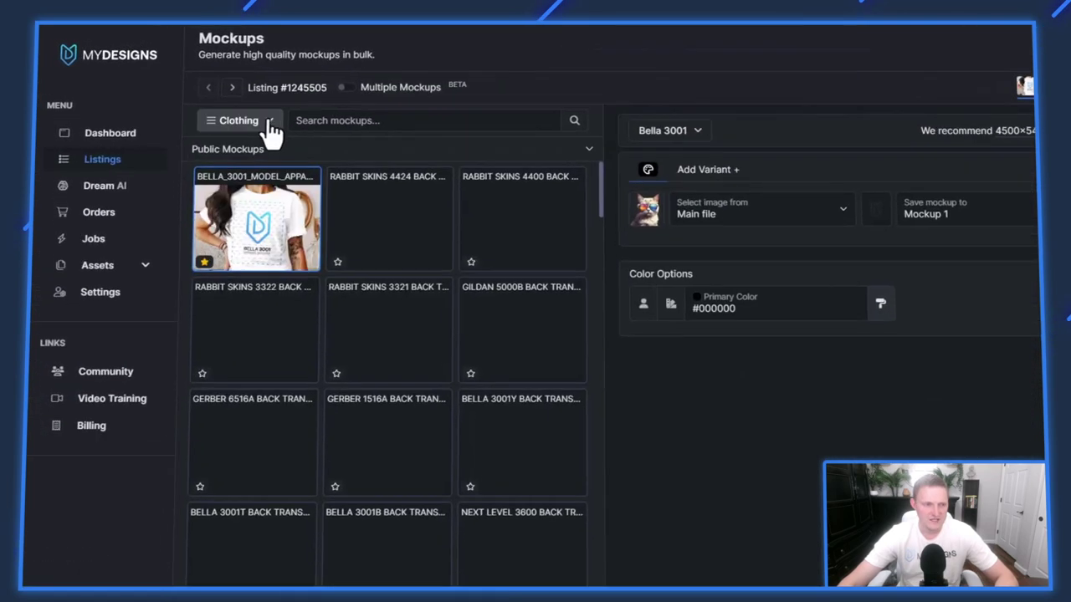
{"action": "left_click", "coordinate": [270, 123]}
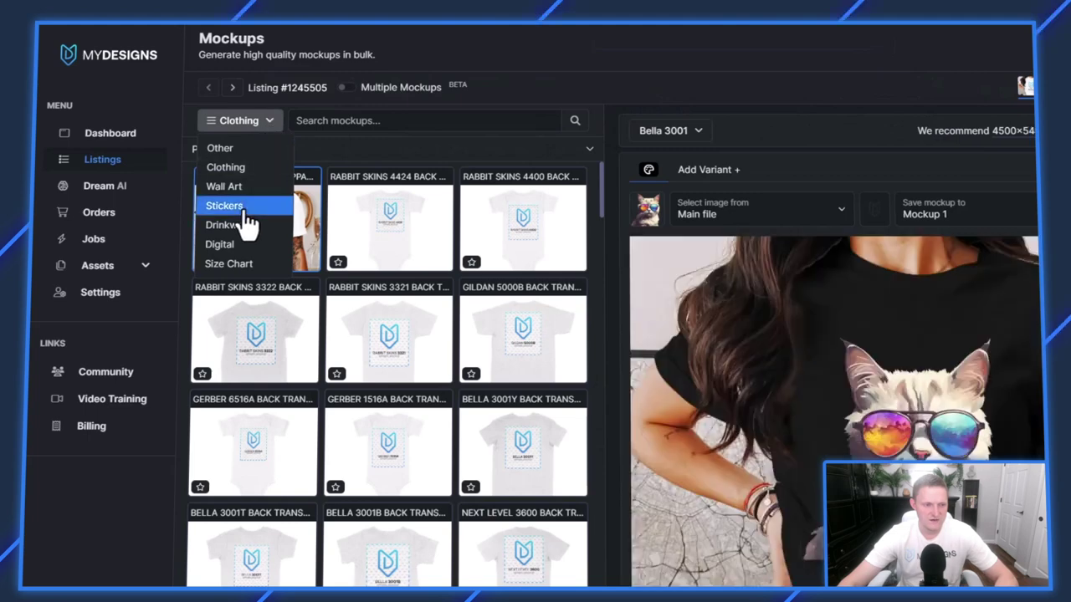
{"action": "left_click", "coordinate": [234, 207]}
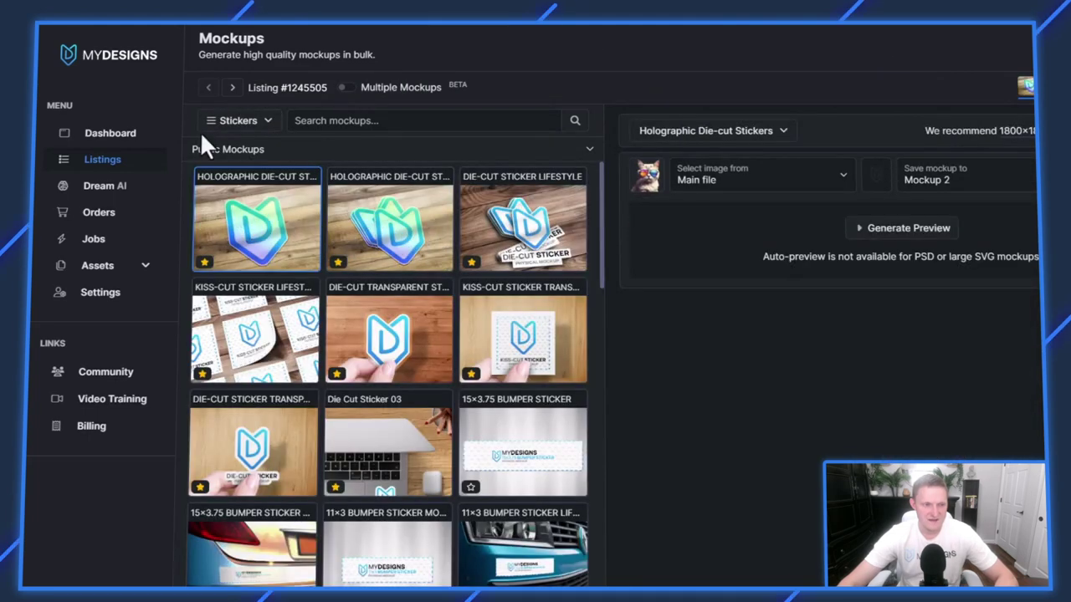
{"action": "left_click", "coordinate": [345, 88]}
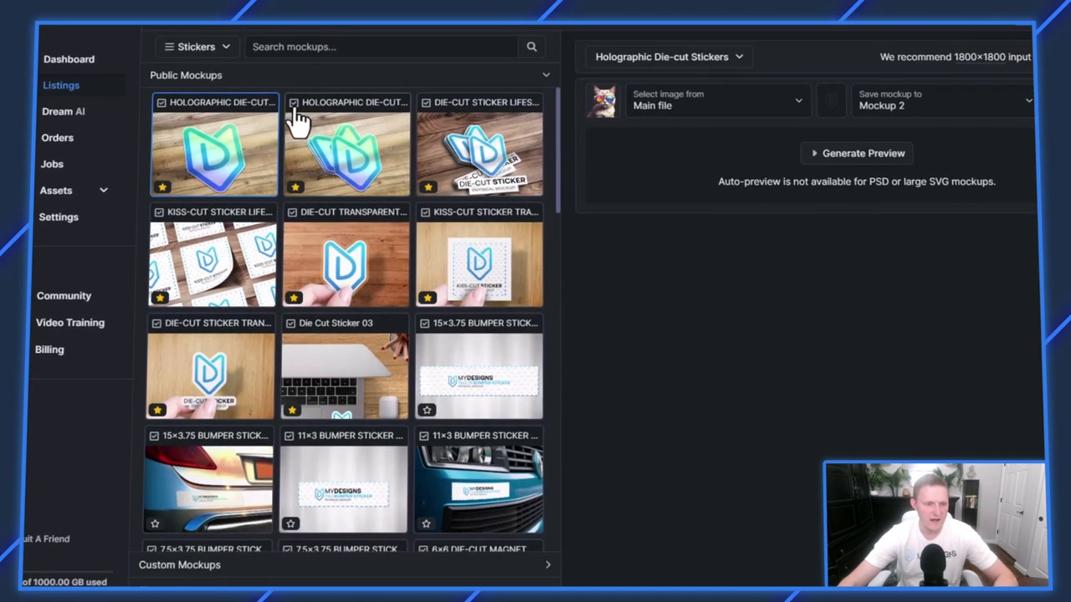
- Choose seven sticker mockups: the multi-sticker holographic die-cut, die-cut lifestyle, kiss-cut lifestyle, both transparent die-cuts, transparent kiss-cut and Die Cut Sticker 03
{"action": "left_click", "coordinate": [335, 179]}
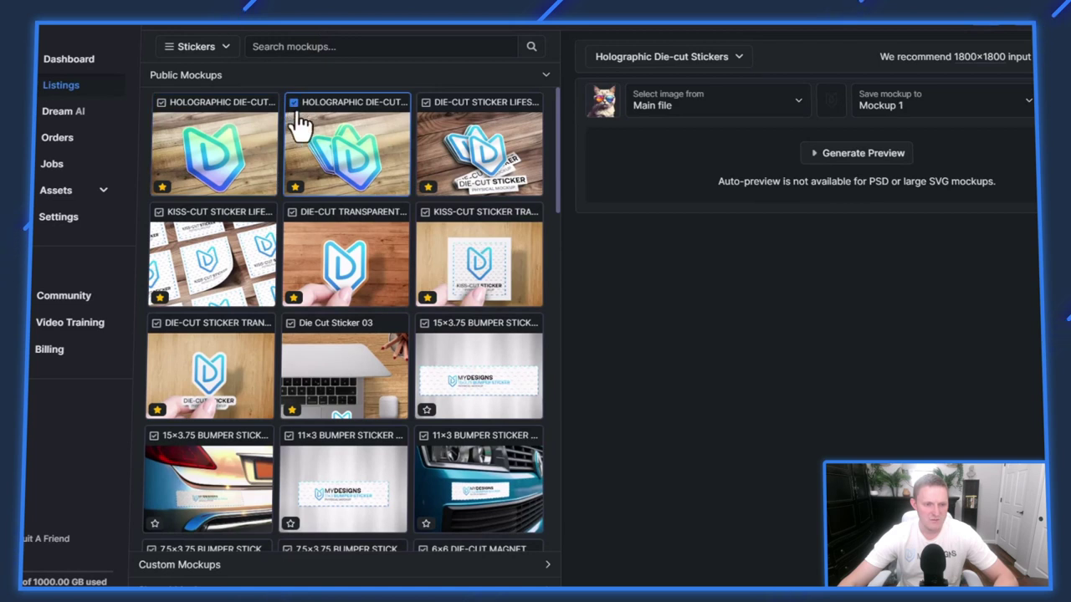
{"action": "left_click", "coordinate": [432, 122]}
{"action": "left_click", "coordinate": [164, 215]}
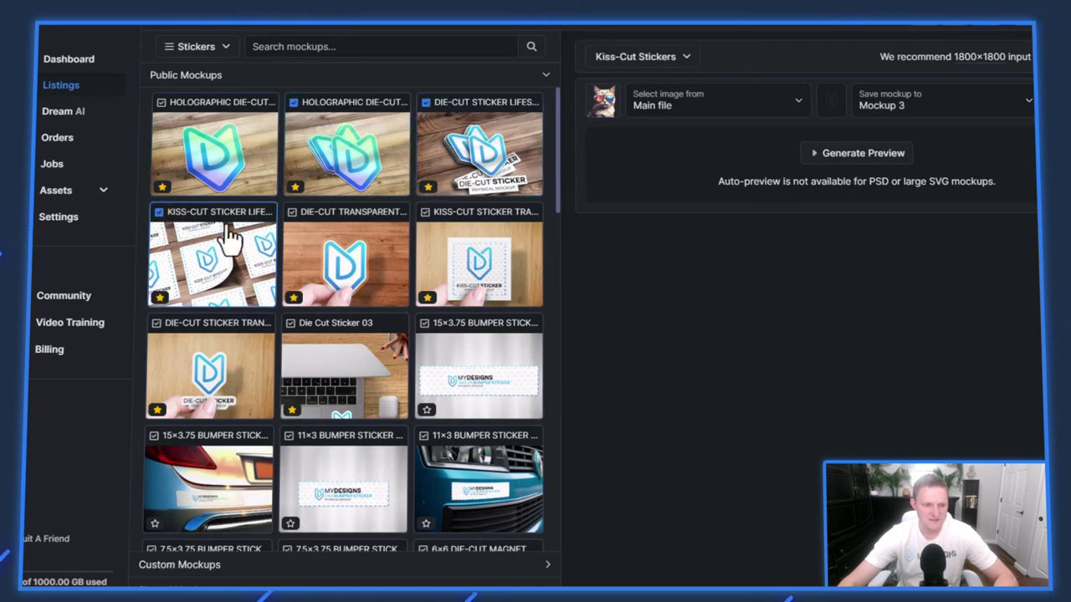
{"action": "left_click", "coordinate": [293, 220]}
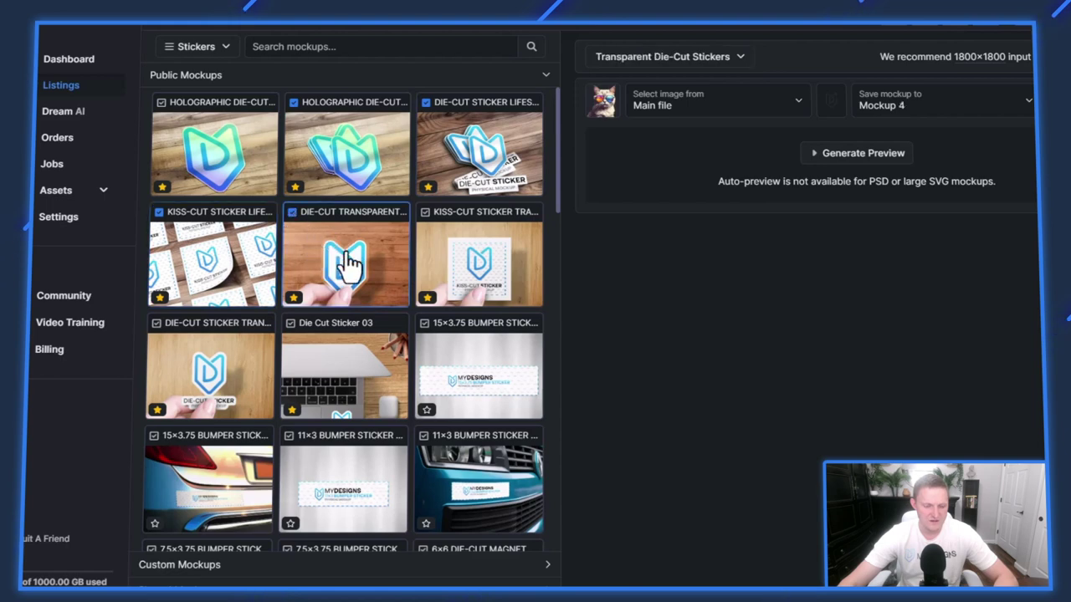
{"action": "left_click", "coordinate": [425, 220]}
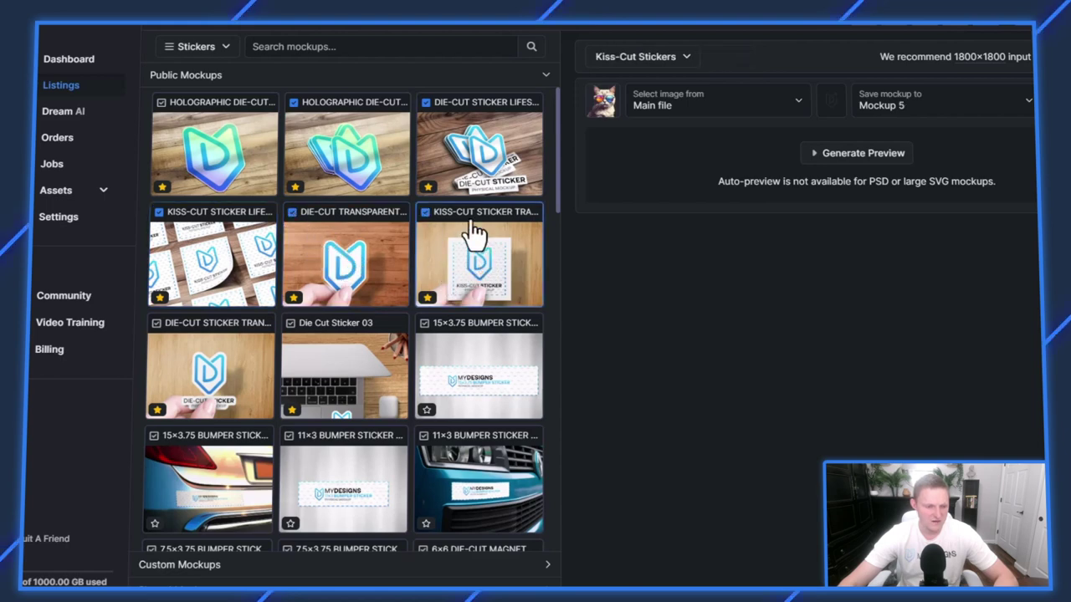
{"action": "scroll", "coordinate": [226, 343], "scroll_direction": "down", "scroll_amount": 1}
{"action": "left_click", "coordinate": [175, 291]}
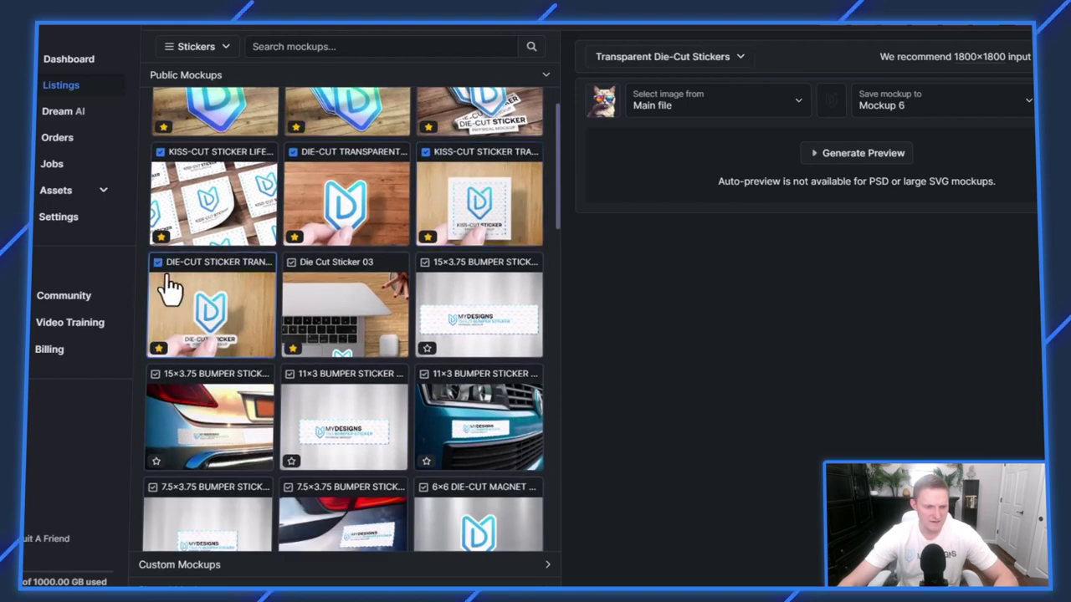
{"action": "left_click", "coordinate": [293, 283]}
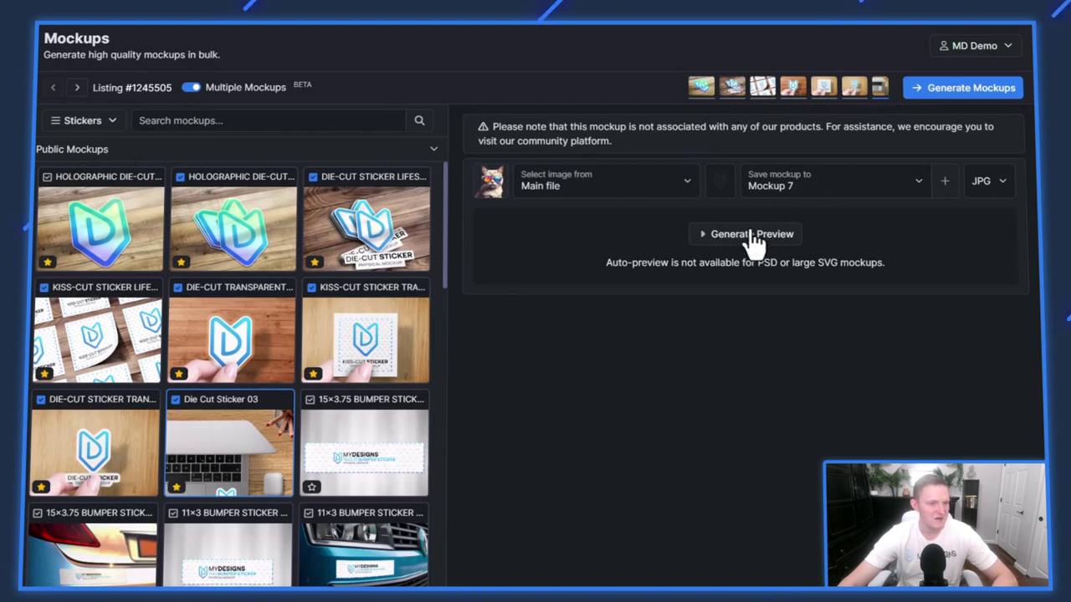
- Generate the chosen mockups for all selected listings and return to the collection's listings
{"action": "left_click", "coordinate": [947, 94]}
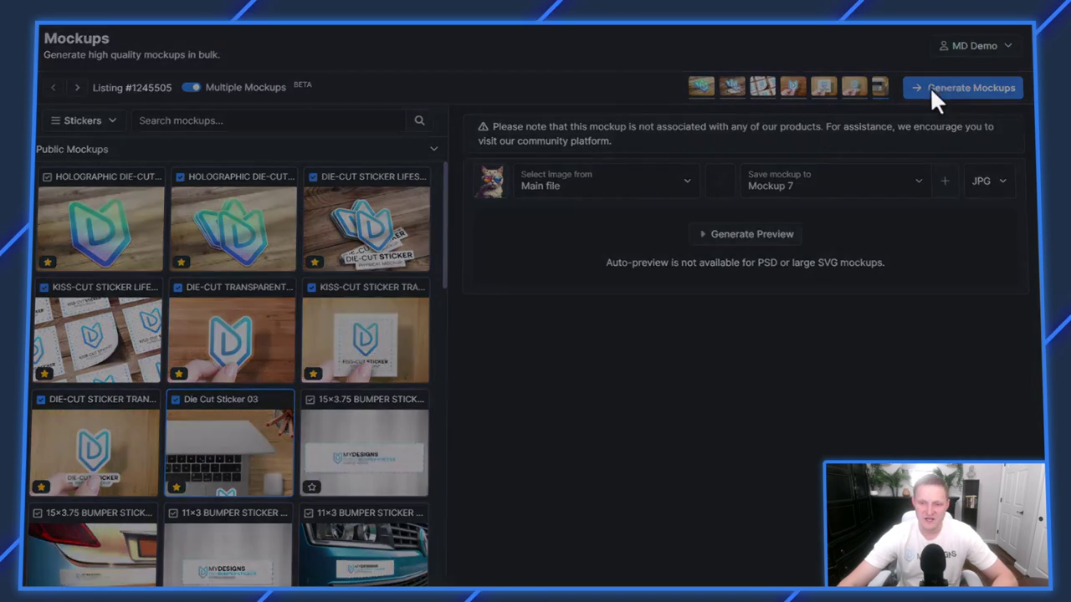
{"action": "left_click", "coordinate": [559, 173]}
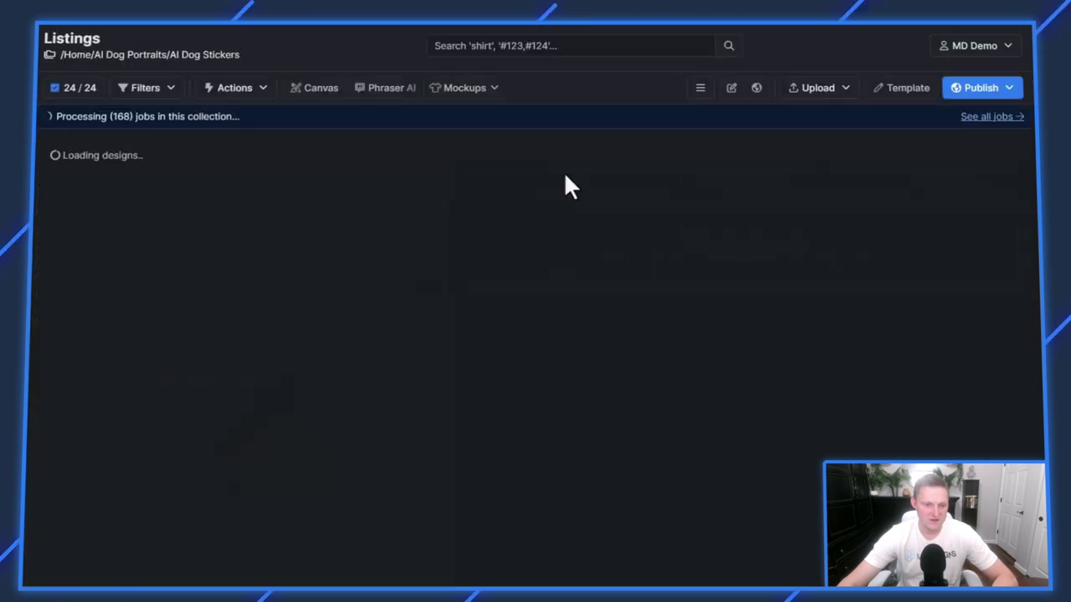
{"action": "double_click", "coordinate": [244, 104]}
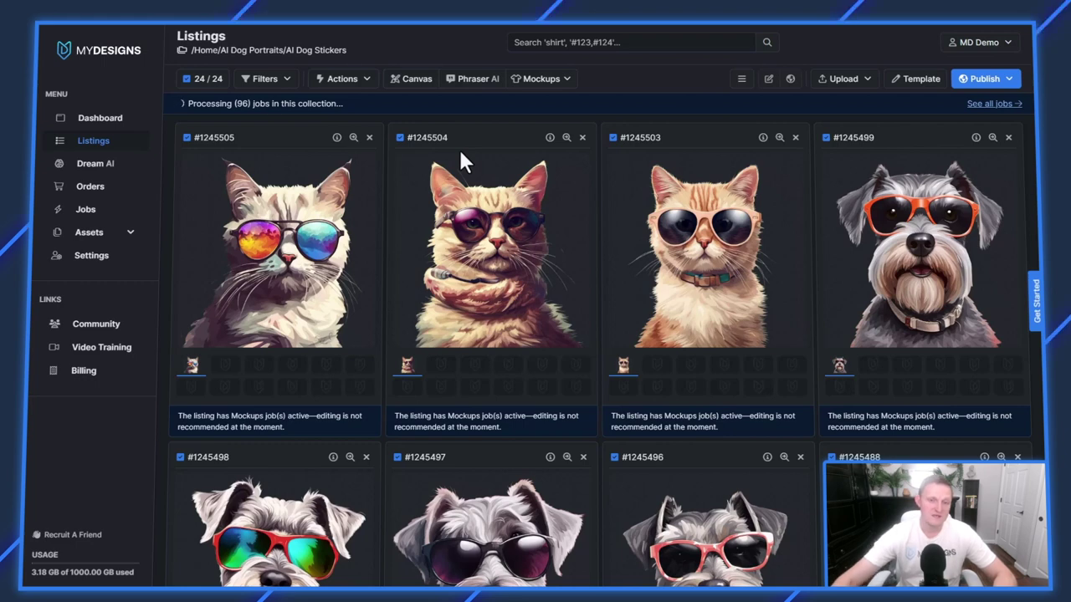
- Review the sticker description in the collection's template, enlarging the description field to read it, and return to the listings
{"action": "left_click", "coordinate": [742, 81]}
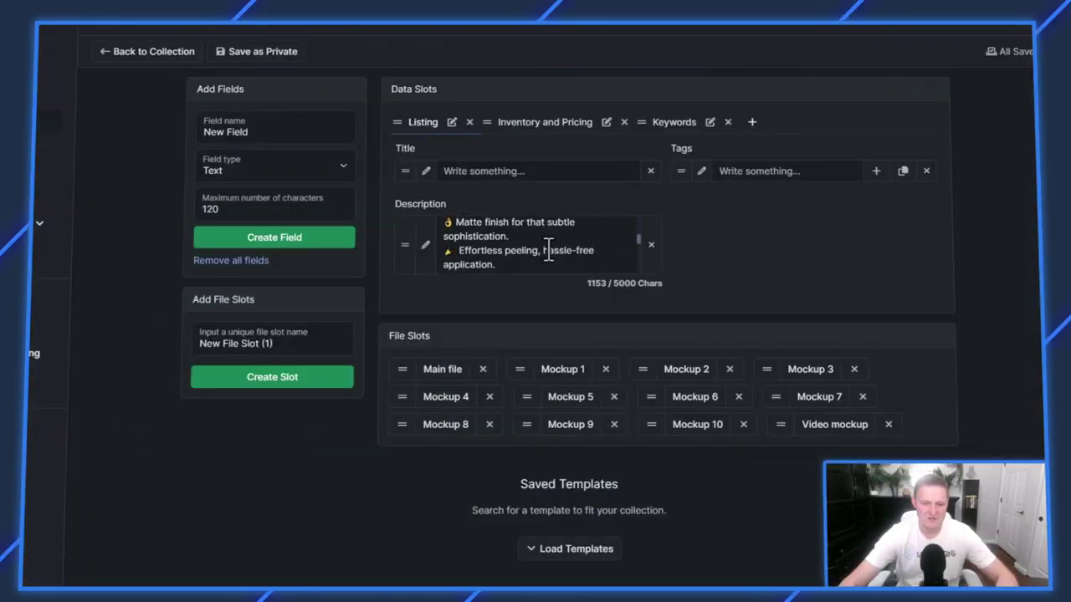
{"action": "left_click", "coordinate": [584, 244]}
{"action": "left_click_drag", "start_coordinate": [637, 266], "coordinate": [640, 482]}
{"action": "scroll", "coordinate": [568, 355], "scroll_direction": "up", "scroll_amount": 5}
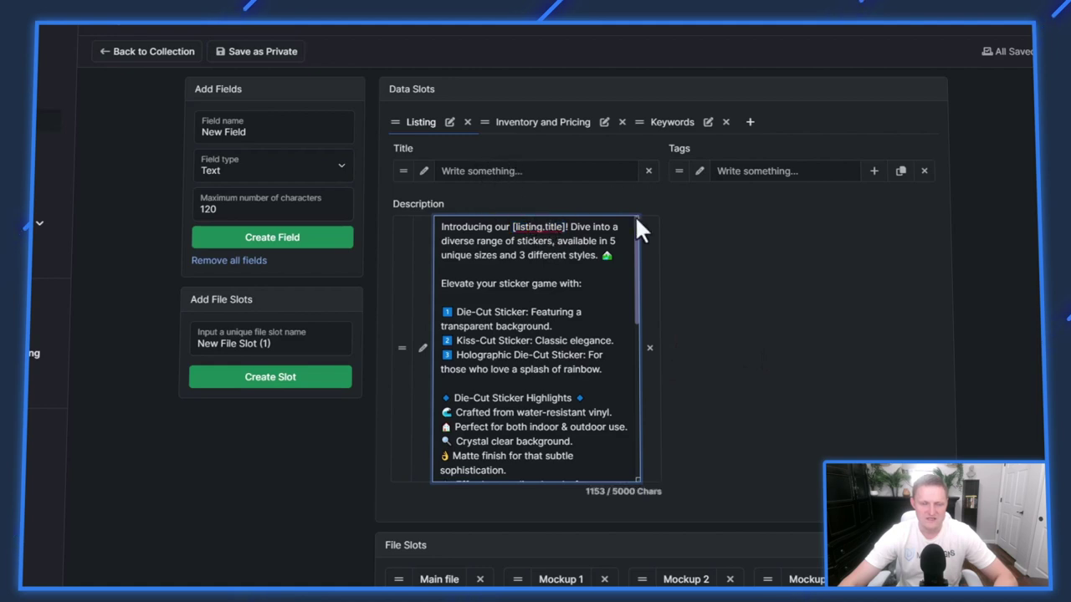
{"action": "left_click", "coordinate": [157, 54]}
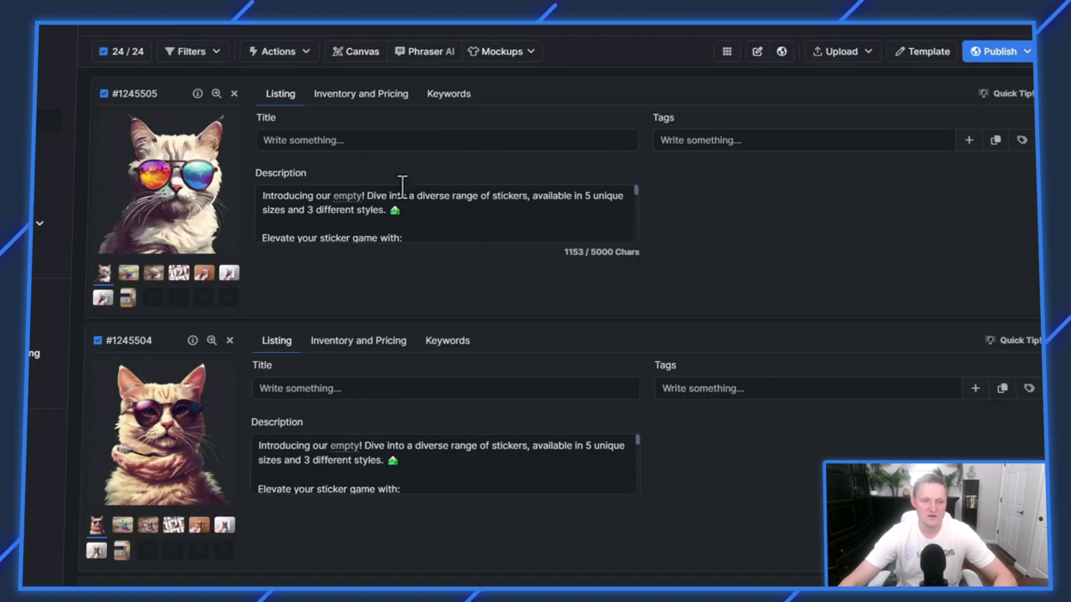
- Show the listings as a grid and review the multi-sticker holographic die-cut mockup across the collection
{"action": "left_click", "coordinate": [728, 52]}
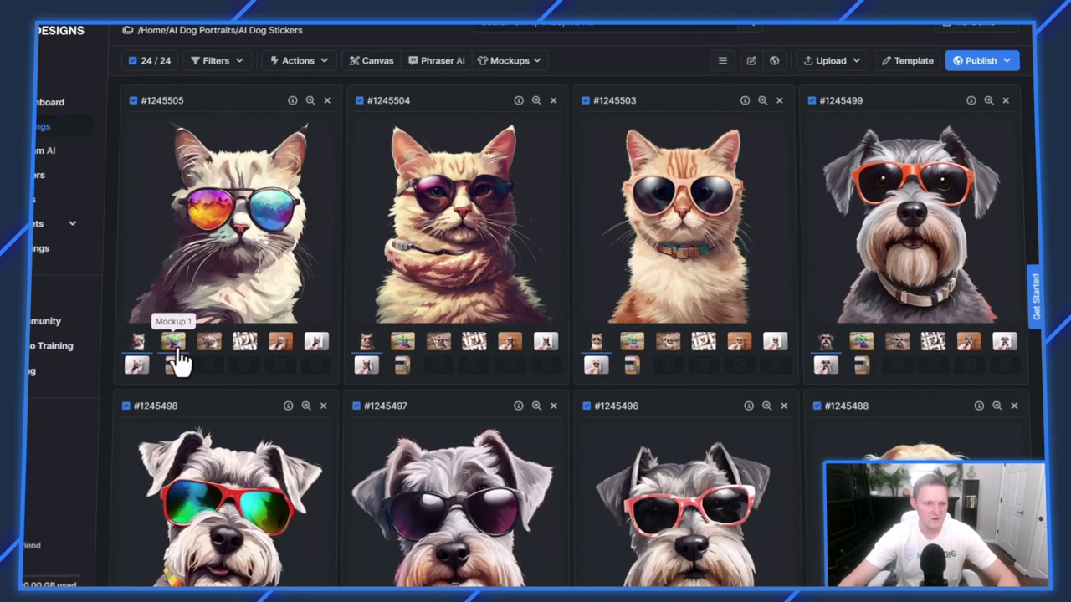
{"action": "left_click", "coordinate": [175, 339]}
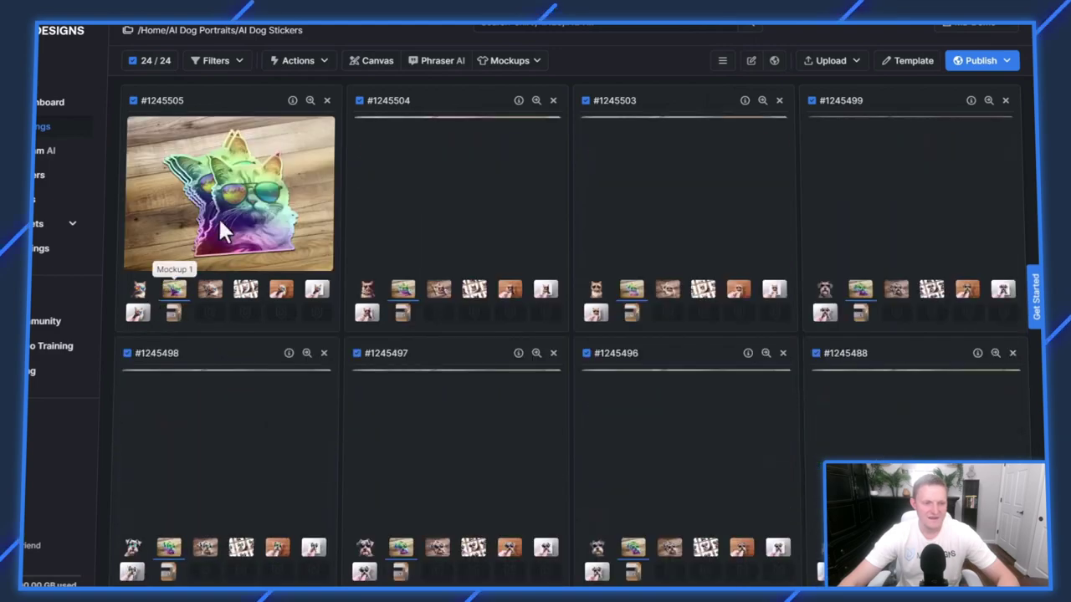
{"action": "scroll", "coordinate": [769, 210], "scroll_direction": "down", "scroll_amount": 5}
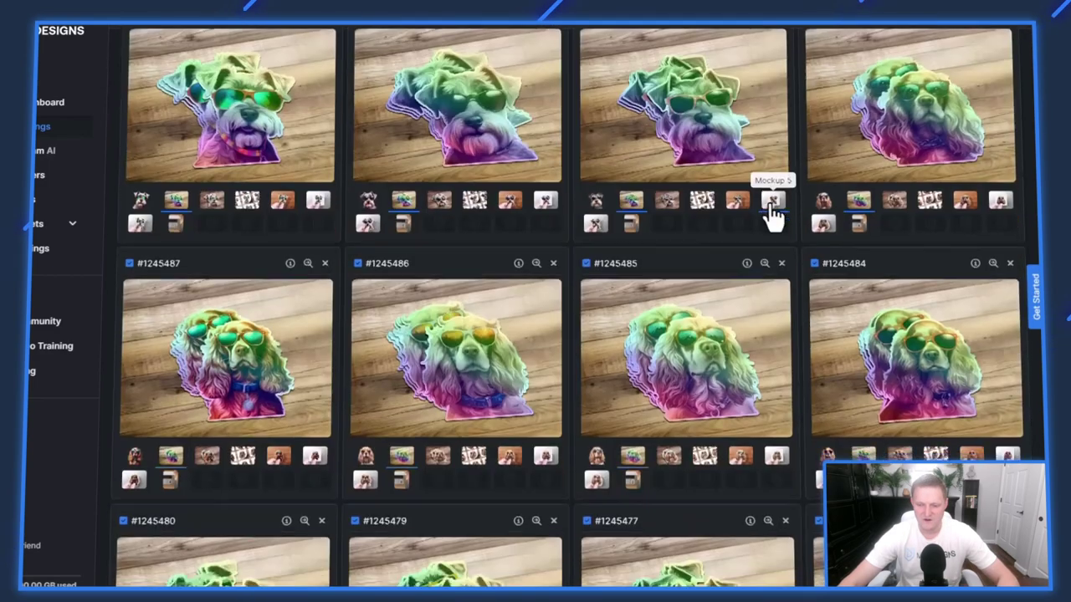
{"action": "scroll", "coordinate": [770, 205], "scroll_direction": "down", "scroll_amount": 5}
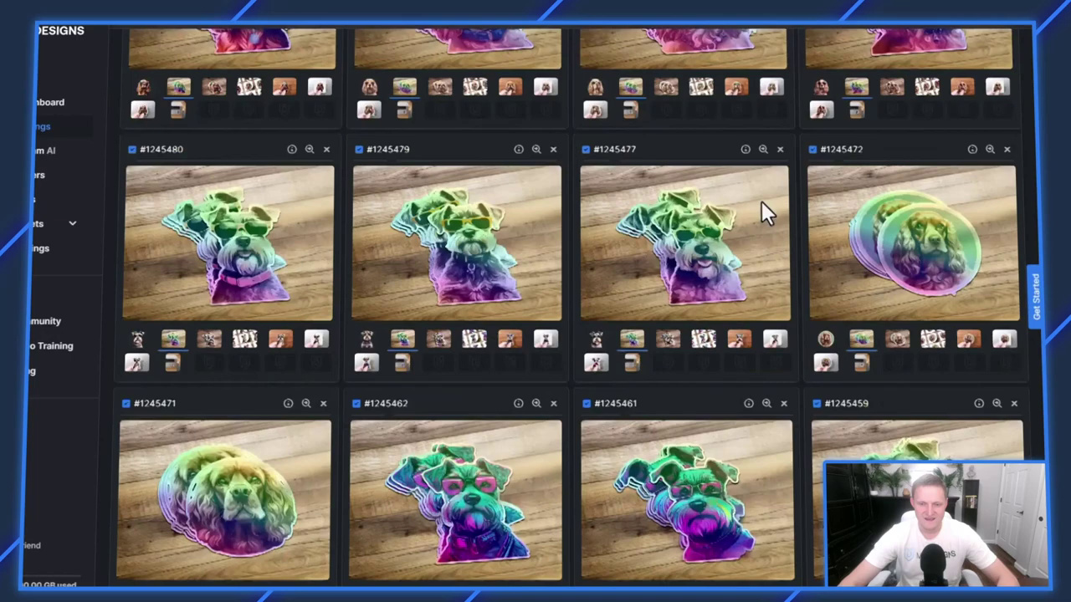
{"action": "scroll", "coordinate": [763, 204], "scroll_direction": "up", "scroll_amount": 10}
- Review the stacked die-cut lifestyle mockup and the kiss-cut lifestyle mockup, Mockup 3, across the collection's listings
{"action": "left_click", "coordinate": [214, 289]}
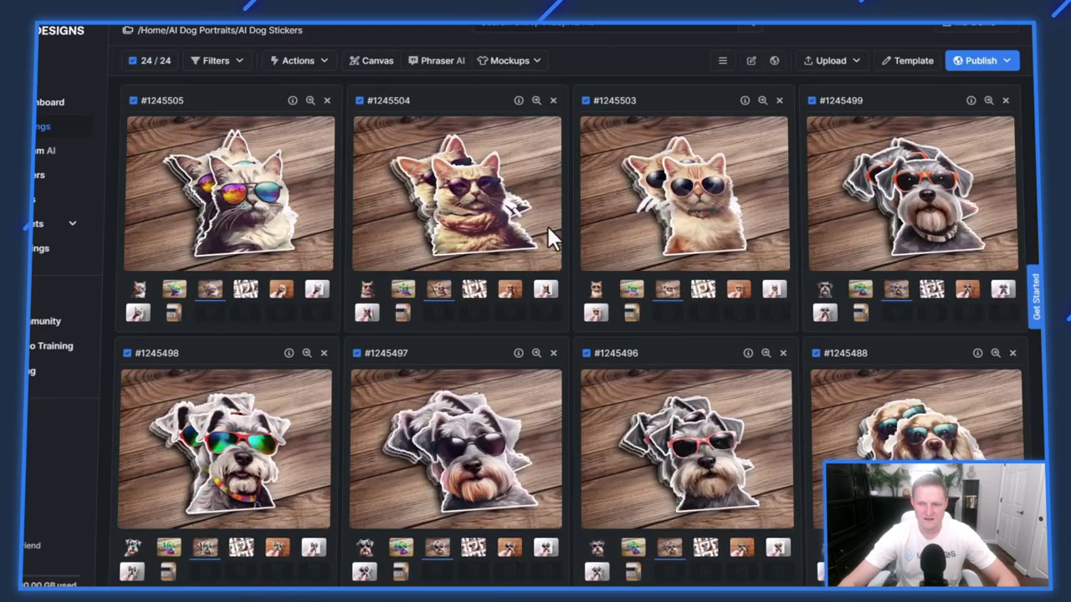
{"action": "scroll", "coordinate": [711, 189], "scroll_direction": "down", "scroll_amount": 8}
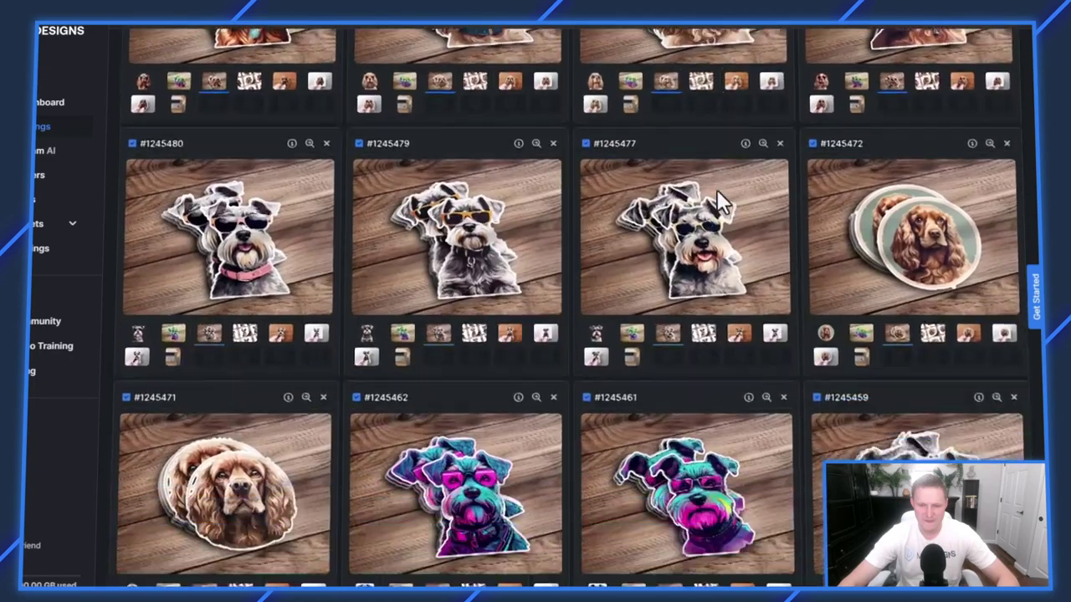
{"action": "scroll", "coordinate": [717, 190], "scroll_direction": "up", "scroll_amount": 3}
{"action": "scroll", "coordinate": [717, 190], "scroll_direction": "up", "scroll_amount": 5}
{"action": "left_click", "coordinate": [474, 289]}
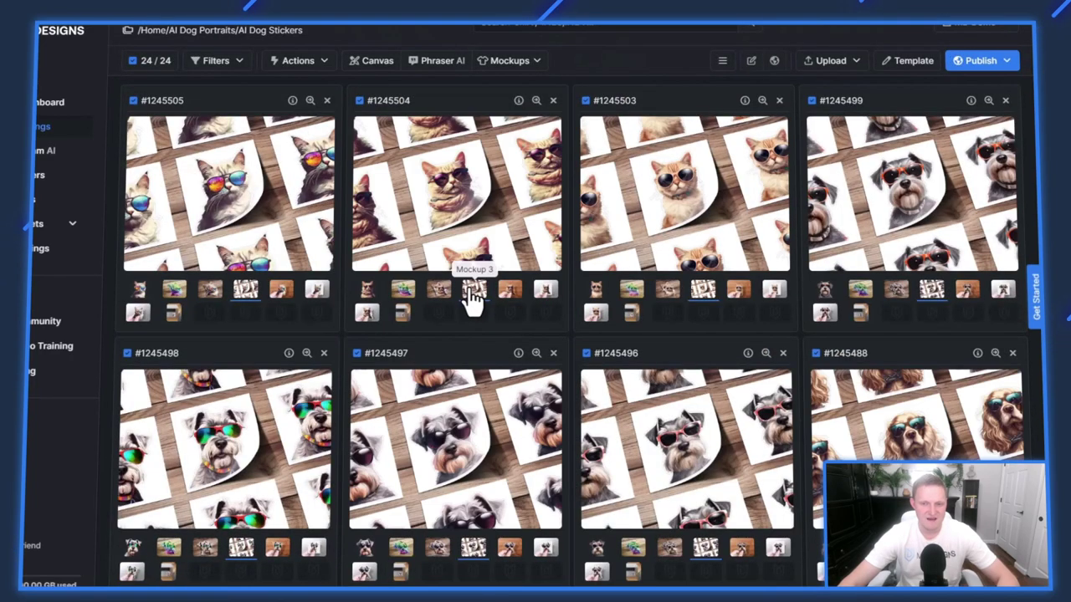
{"action": "scroll", "coordinate": [609, 219], "scroll_direction": "down", "scroll_amount": 4}
{"action": "scroll", "coordinate": [607, 209], "scroll_direction": "down", "scroll_amount": 2}
{"action": "scroll", "coordinate": [603, 221], "scroll_direction": "up", "scroll_amount": 4}
- Review Mockup 4, the hand-held transparent die-cut sticker on a wooden background, across the listings
{"action": "left_click", "coordinate": [509, 322]}
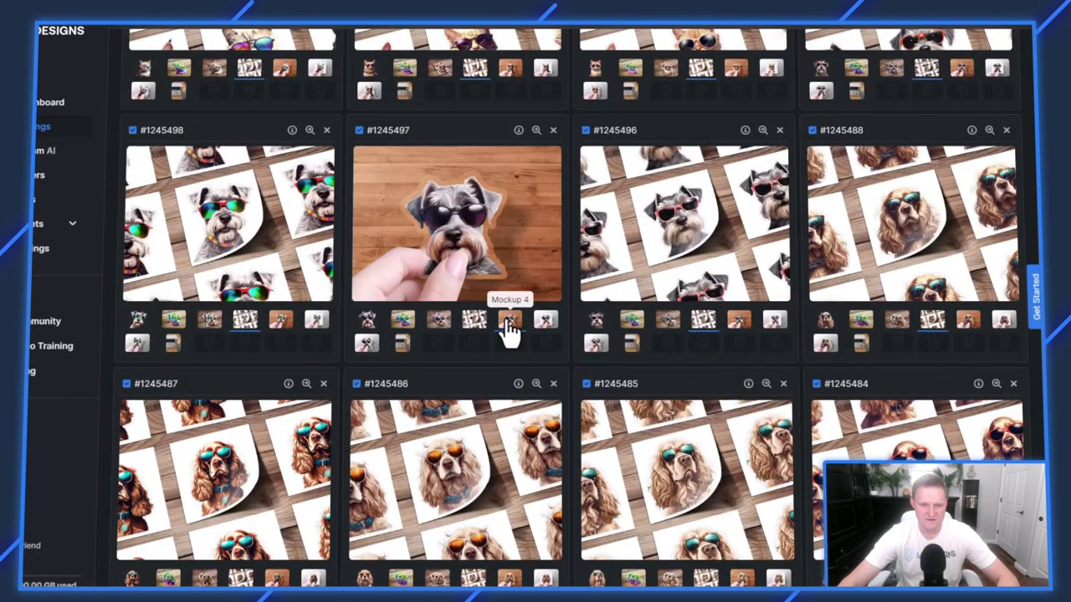
{"action": "scroll", "coordinate": [574, 292], "scroll_direction": "down", "scroll_amount": 2}
{"action": "scroll", "coordinate": [605, 256], "scroll_direction": "up", "scroll_amount": 5}
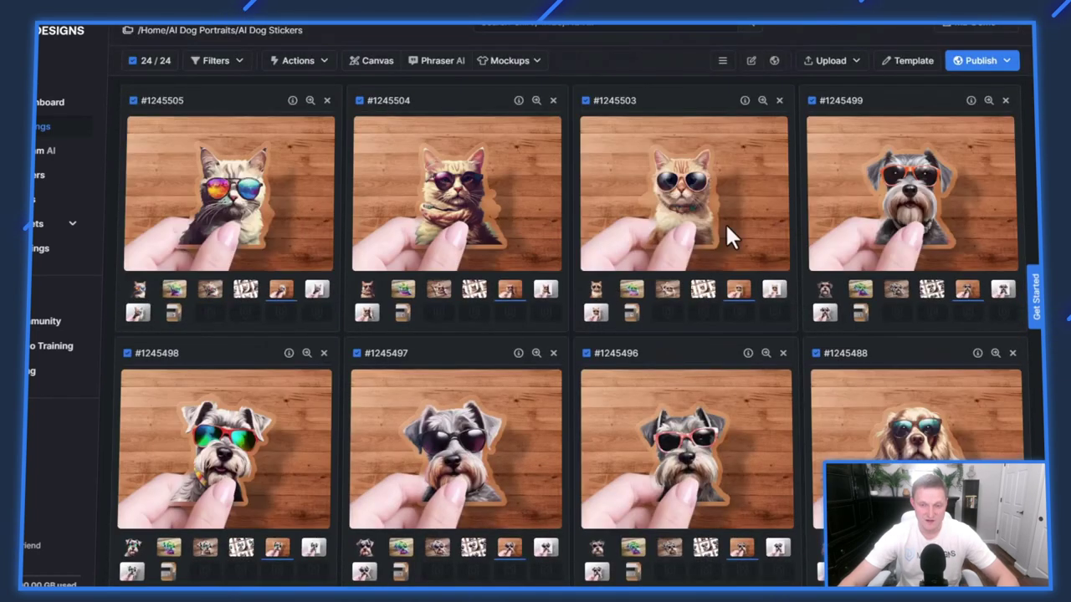
{"action": "scroll", "coordinate": [804, 343], "scroll_direction": "down", "scroll_amount": 6}
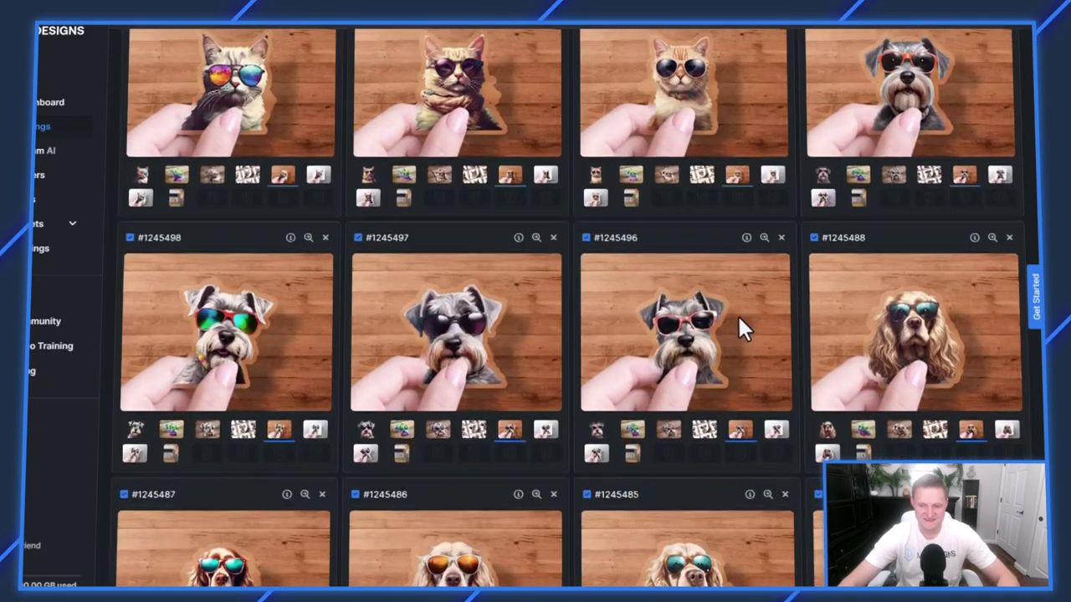
{"action": "scroll", "coordinate": [738, 308], "scroll_direction": "down", "scroll_amount": 1}
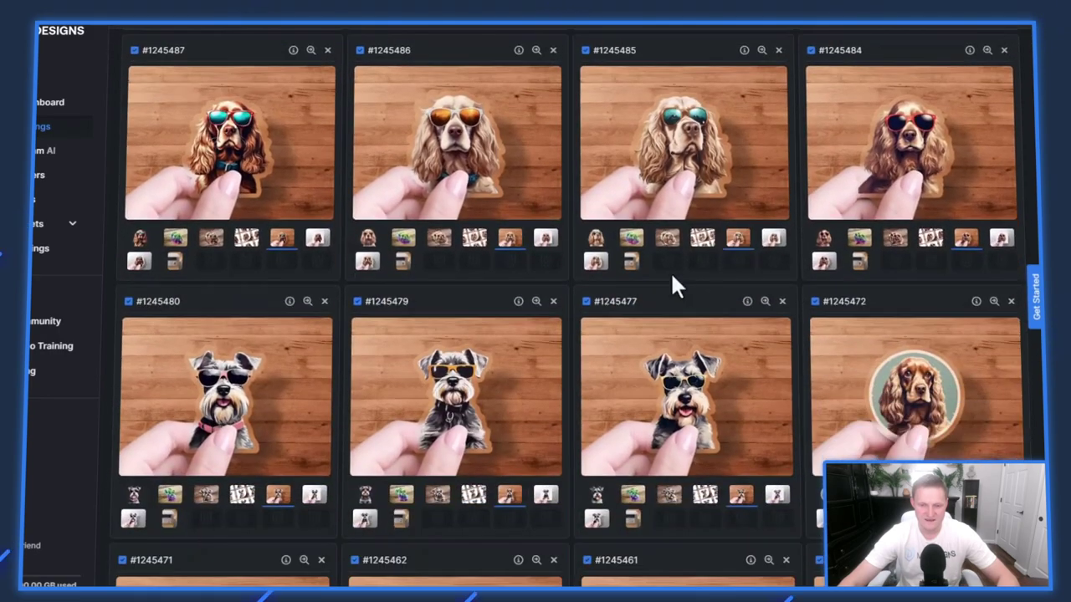
- Review the hand-held kiss-cut and die-cut mockups on the grey background and the laptop sticker mockup across all listings
{"action": "left_click", "coordinate": [778, 243]}
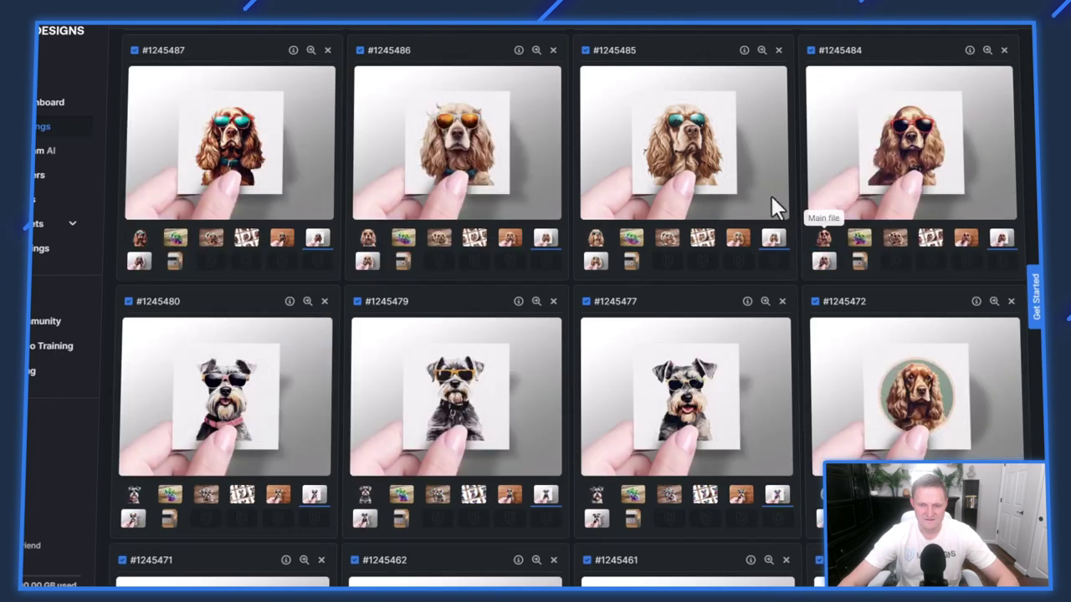
{"action": "left_click", "coordinate": [596, 262]}
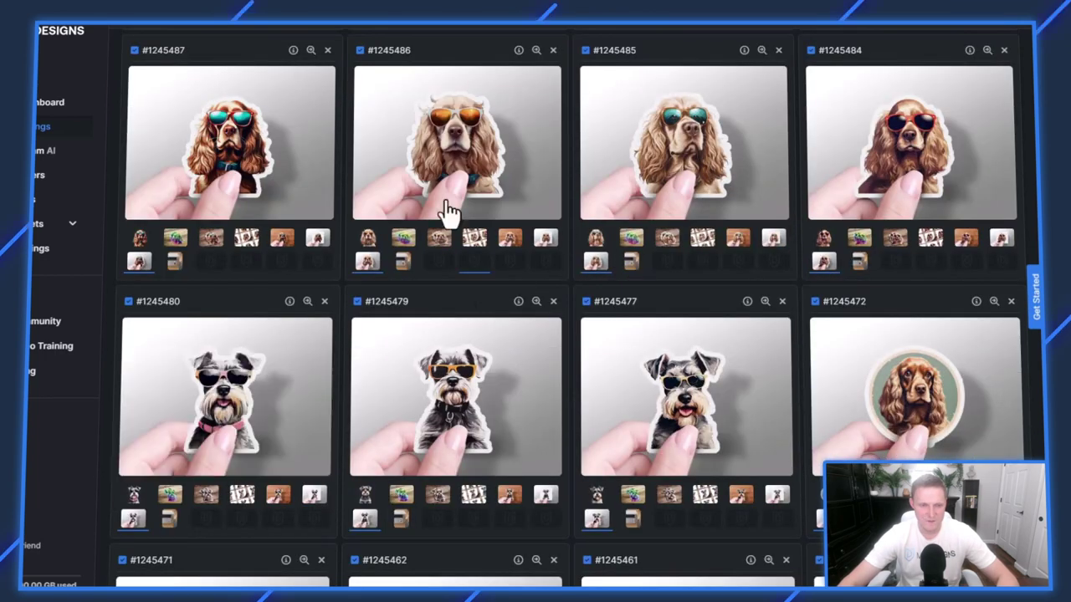
{"action": "left_click", "coordinate": [631, 261]}
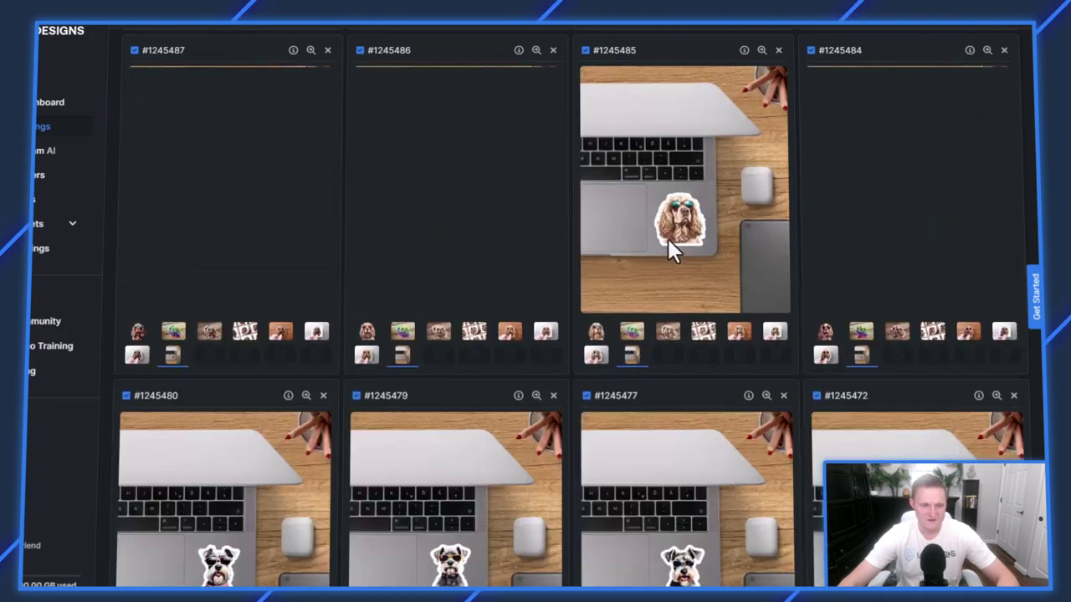
{"action": "scroll", "coordinate": [683, 238], "scroll_direction": "down", "scroll_amount": 6}
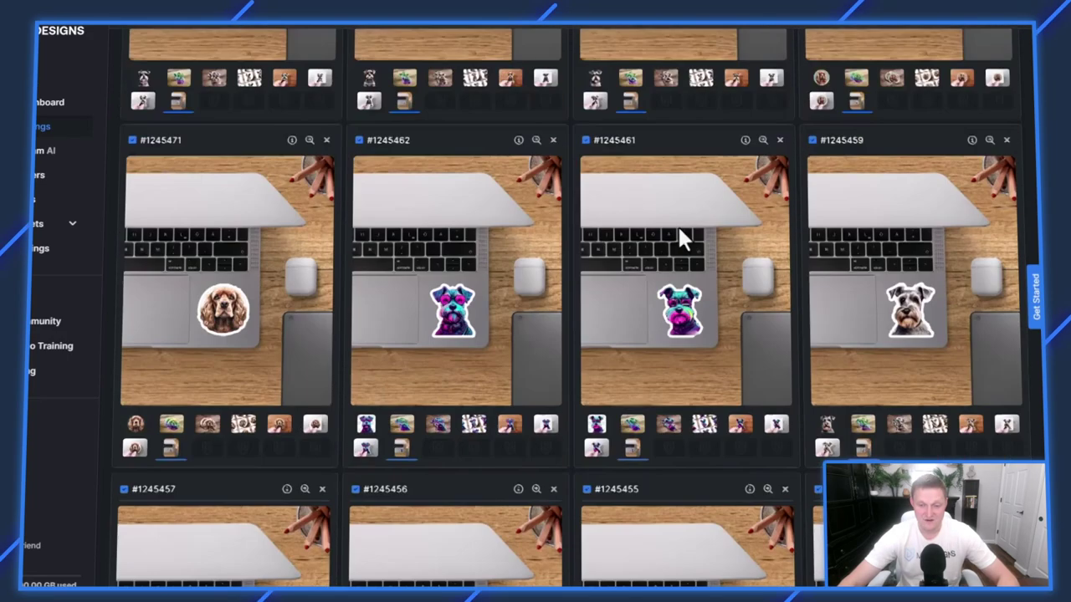
{"action": "scroll", "coordinate": [677, 225], "scroll_direction": "up", "scroll_amount": 8}
{"action": "scroll", "coordinate": [675, 227], "scroll_direction": "up", "scroll_amount": 6}
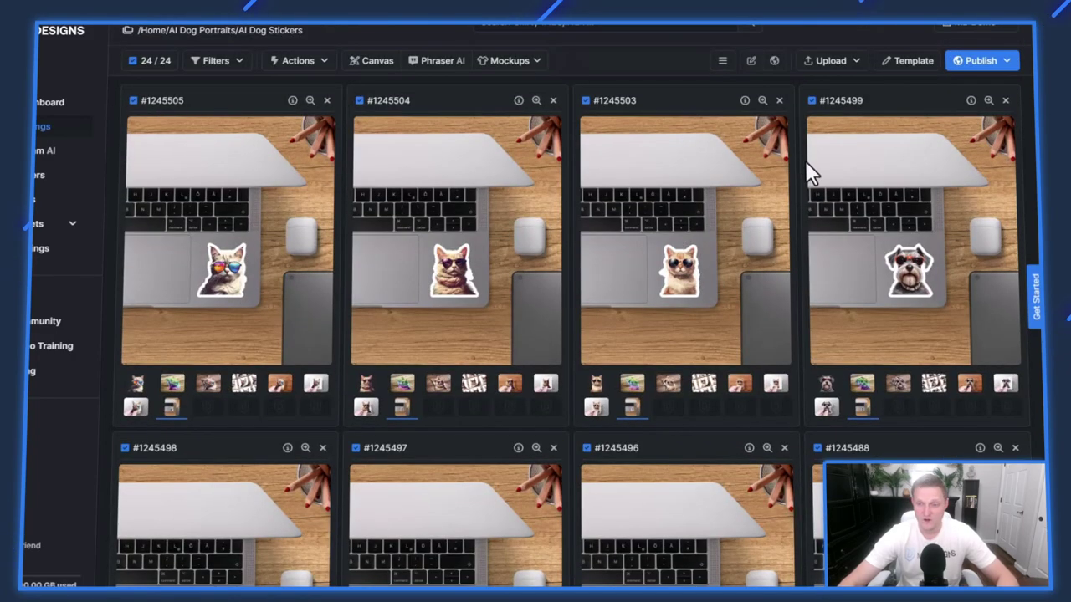
- In the detailed list view with the original artwork shown, set each listing's primary keyword to Cat, Schnauzer or Cocker Spaniel to match its animal
{"action": "left_click", "coordinate": [723, 61]}
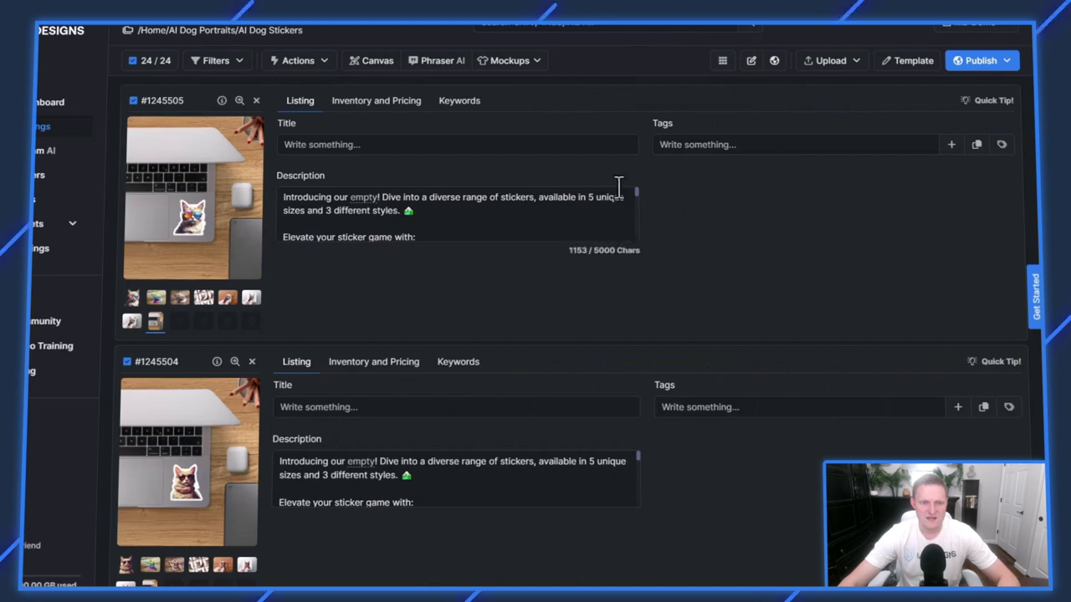
{"action": "left_click", "coordinate": [456, 102]}
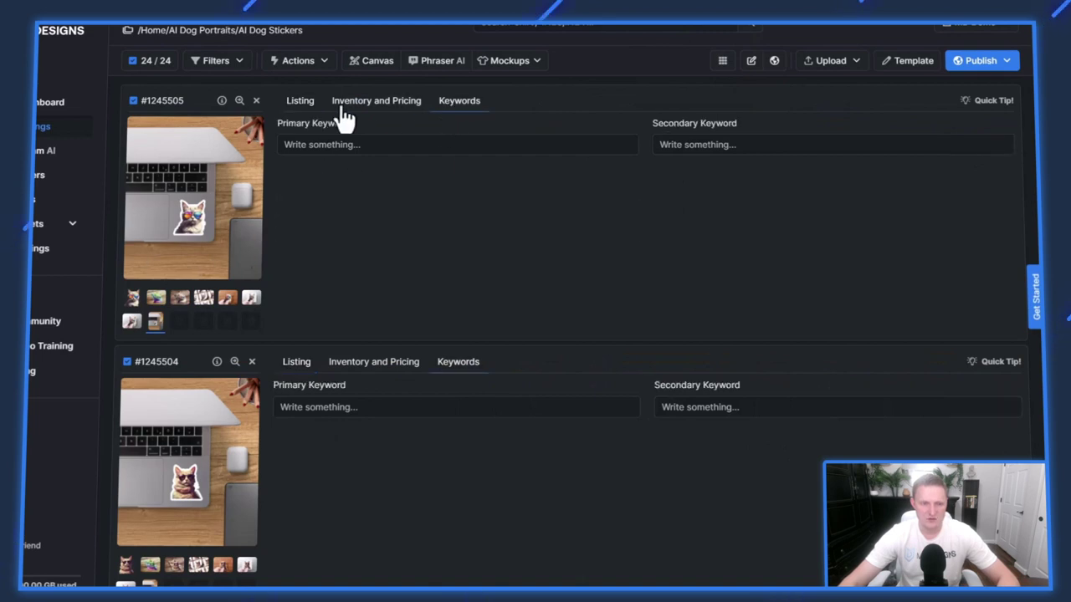
{"action": "left_click", "coordinate": [132, 299]}
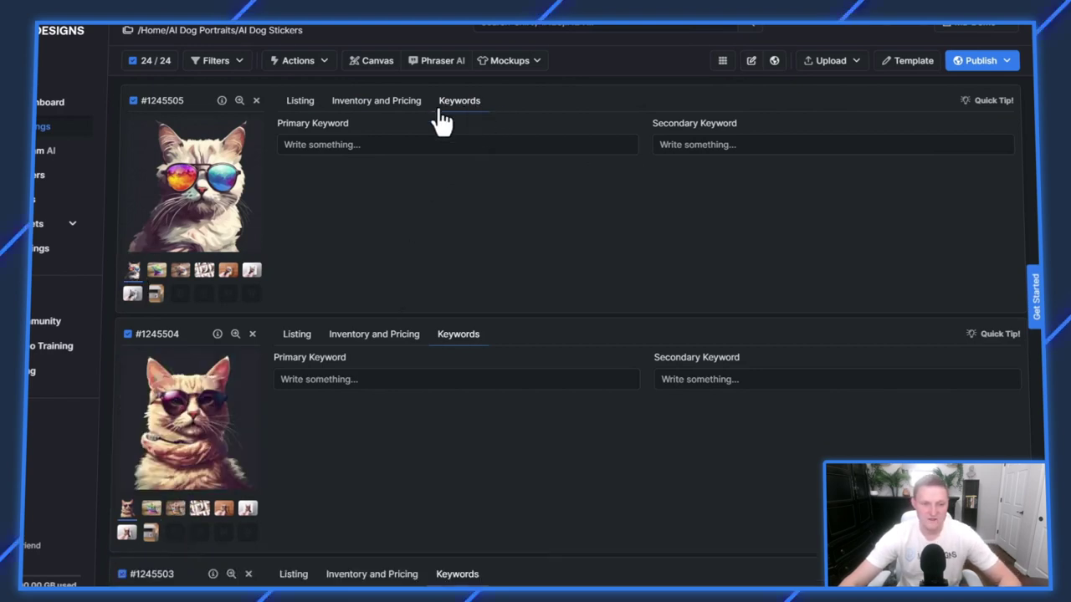
{"action": "left_click", "coordinate": [414, 145]}
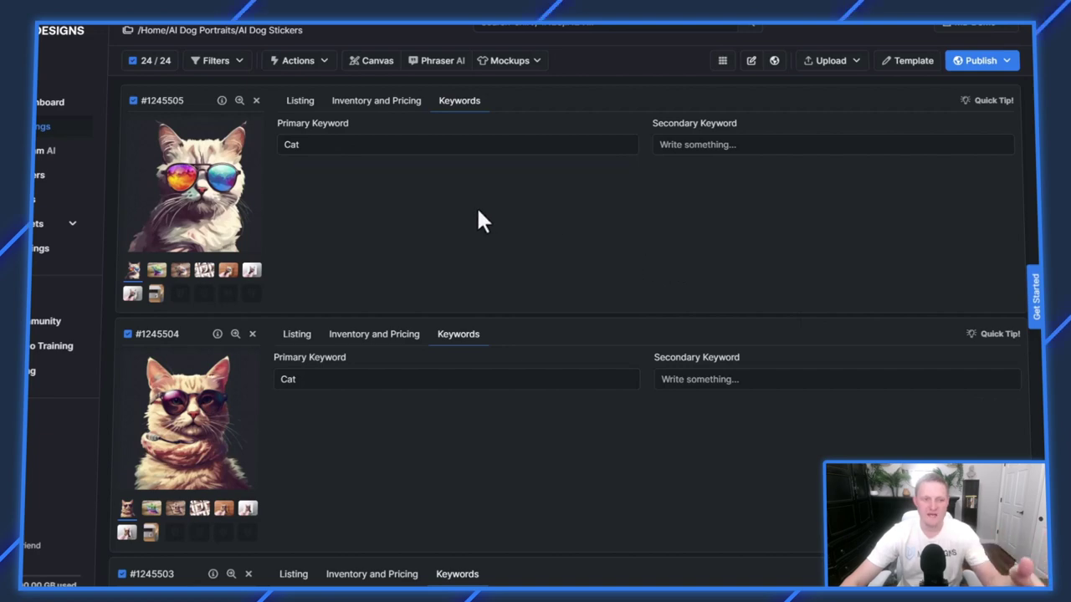
{"action": "left_click", "coordinate": [366, 152]}
{"action": "scroll", "coordinate": [507, 215], "scroll_direction": "down", "scroll_amount": 15}
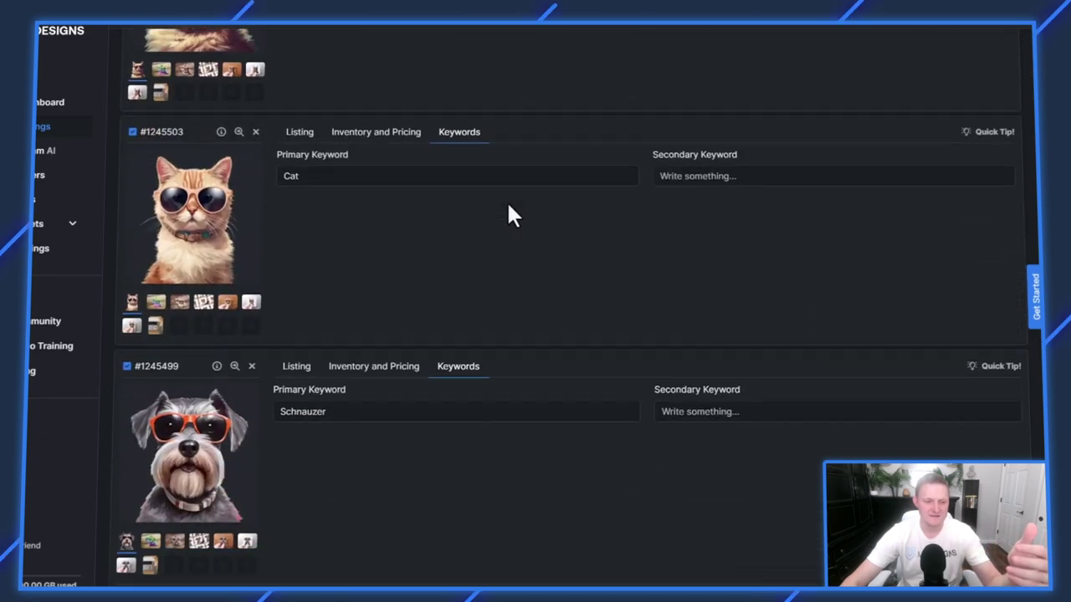
{"action": "left_click", "coordinate": [340, 234]}
{"action": "scroll", "coordinate": [480, 232], "scroll_direction": "down", "scroll_amount": 20}
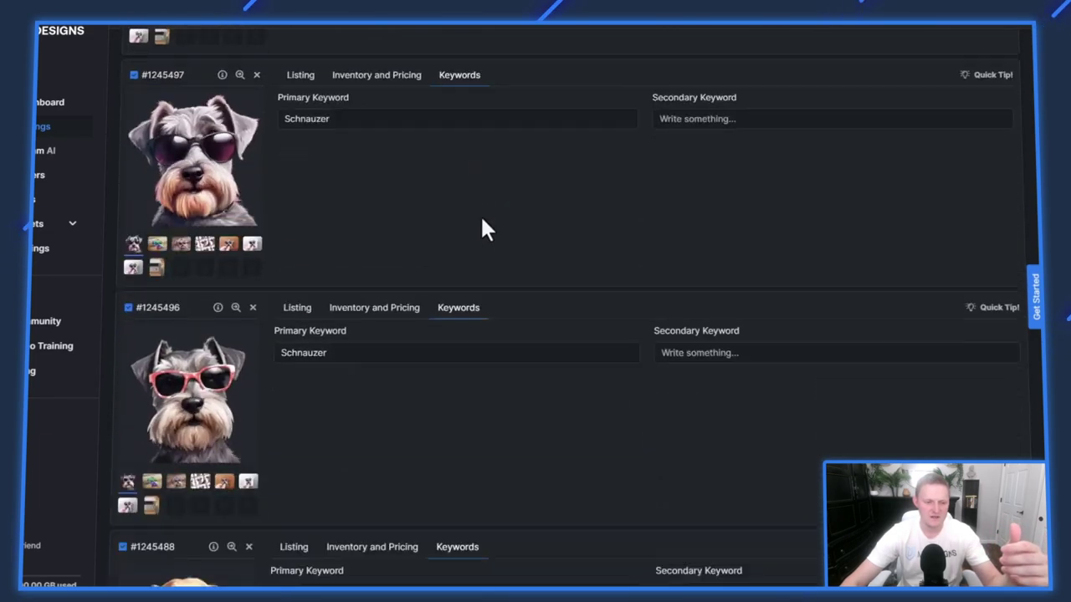
{"action": "scroll", "coordinate": [353, 323], "scroll_direction": "down", "scroll_amount": 6}
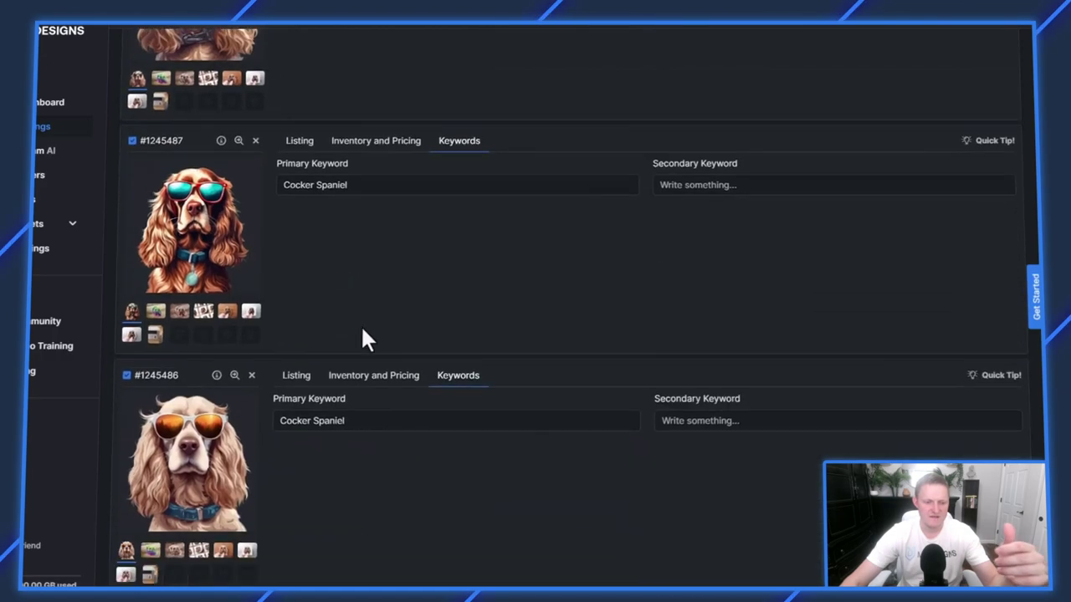
{"action": "scroll", "coordinate": [407, 353], "scroll_direction": "up", "scroll_amount": 7}
{"action": "scroll", "coordinate": [408, 355], "scroll_direction": "up", "scroll_amount": 20}
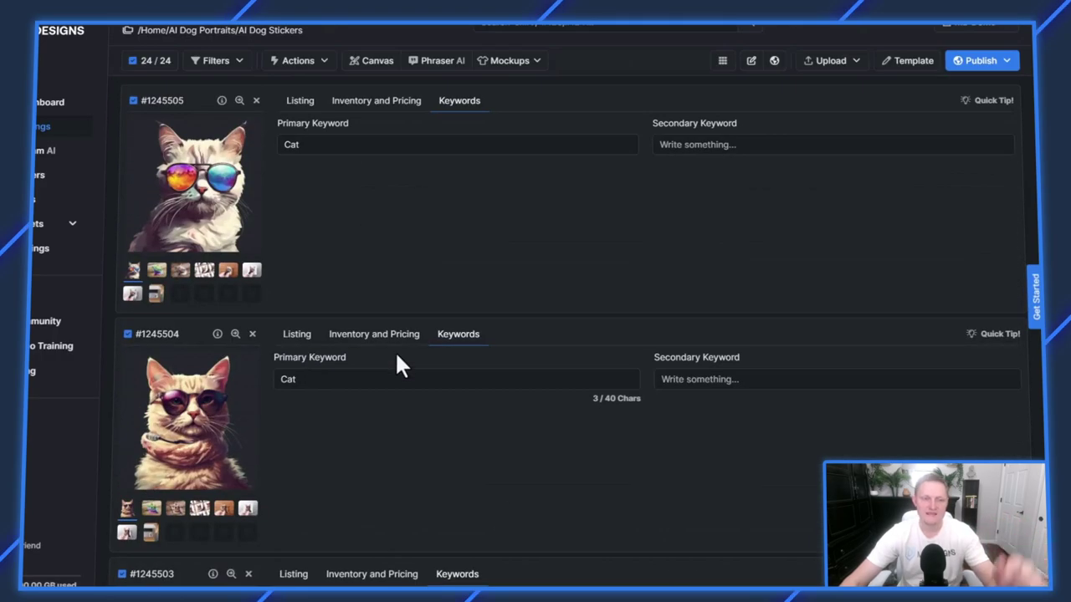
- Start Phraser AI for all selected listings, using Primary Keyword as the keyword source and Sticker as the product type
{"action": "left_click", "coordinate": [301, 102]}
{"action": "left_click", "coordinate": [348, 144]}
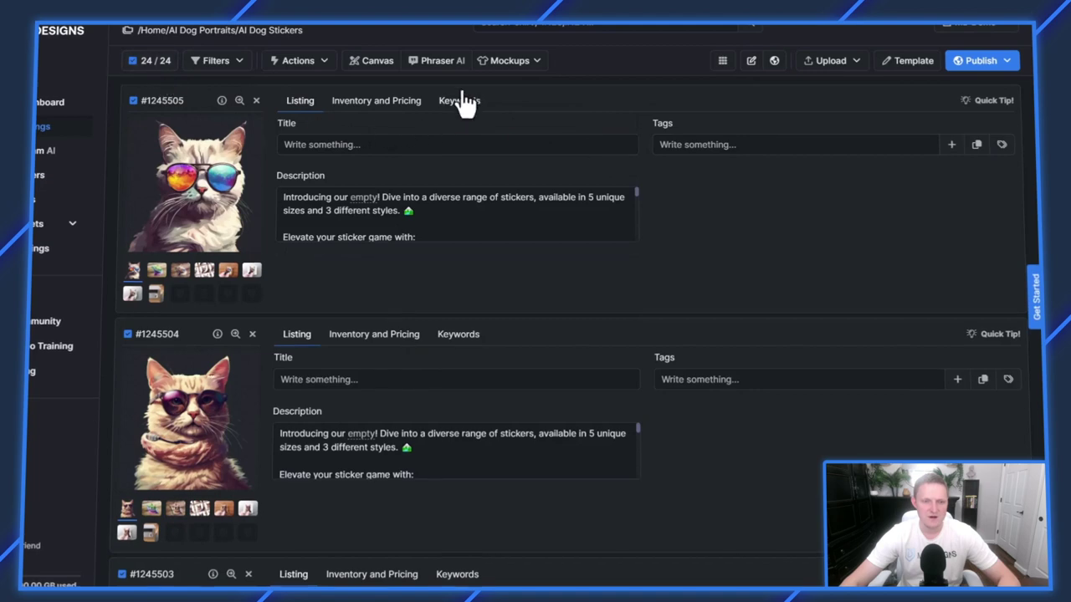
{"action": "left_click", "coordinate": [427, 60]}
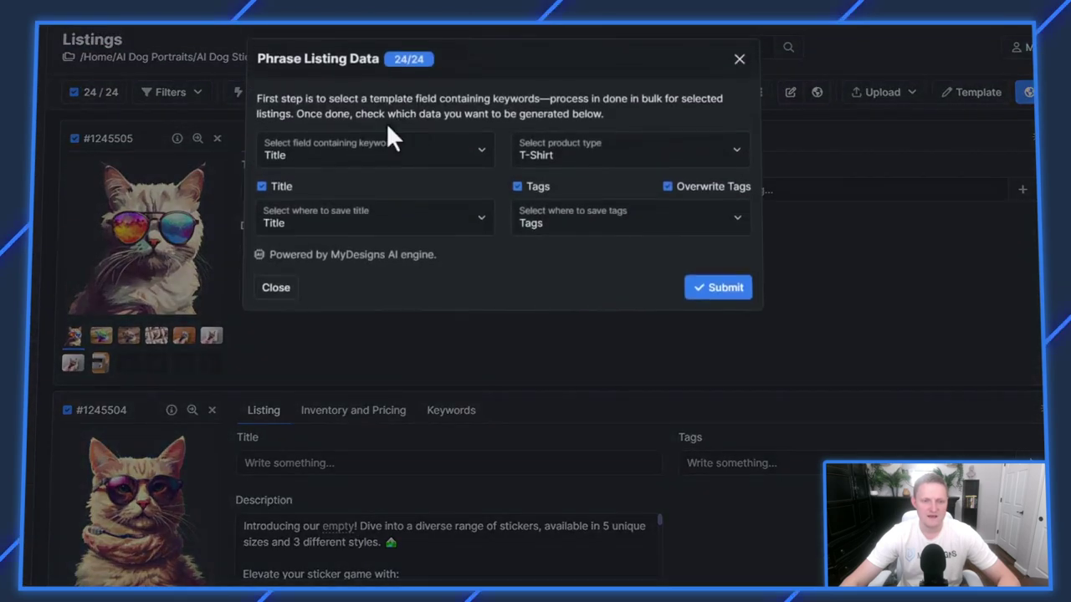
{"action": "left_click", "coordinate": [354, 144]}
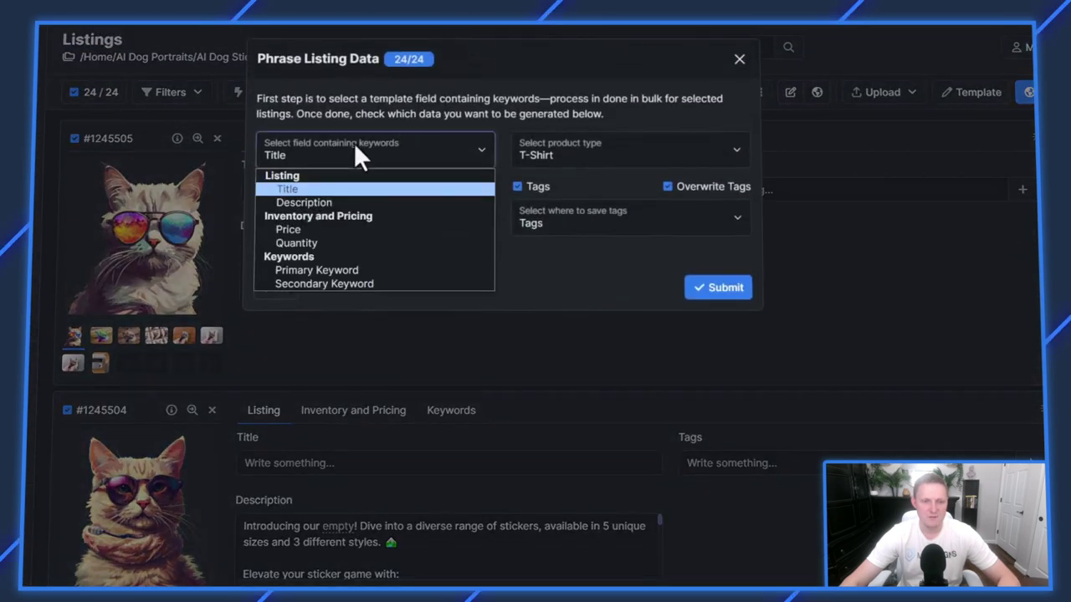
{"action": "left_click", "coordinate": [332, 270]}
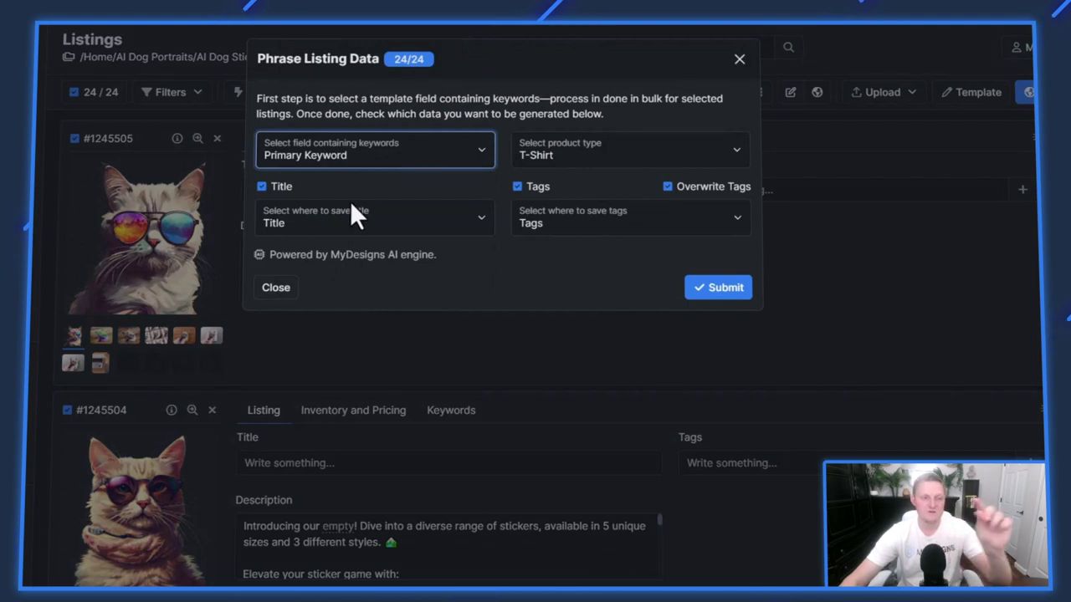
{"action": "left_click", "coordinate": [562, 154]}
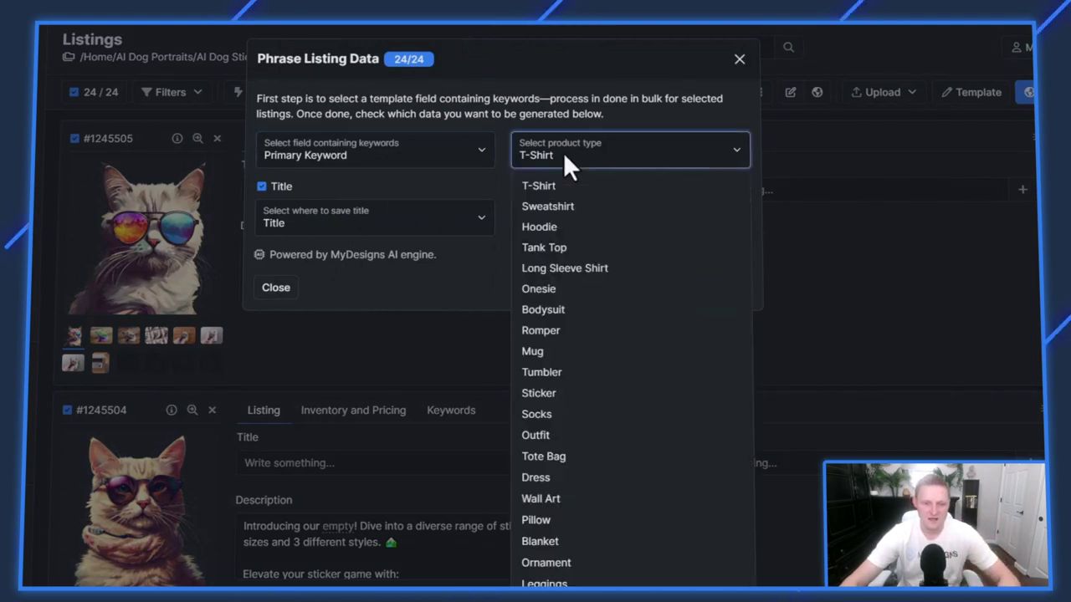
{"action": "left_click", "coordinate": [556, 395]}
- Save the generated titles to Title and tags to Tags, and submit the bulk generation for the selected listings
{"action": "left_click", "coordinate": [373, 229]}
{"action": "left_click", "coordinate": [367, 225]}
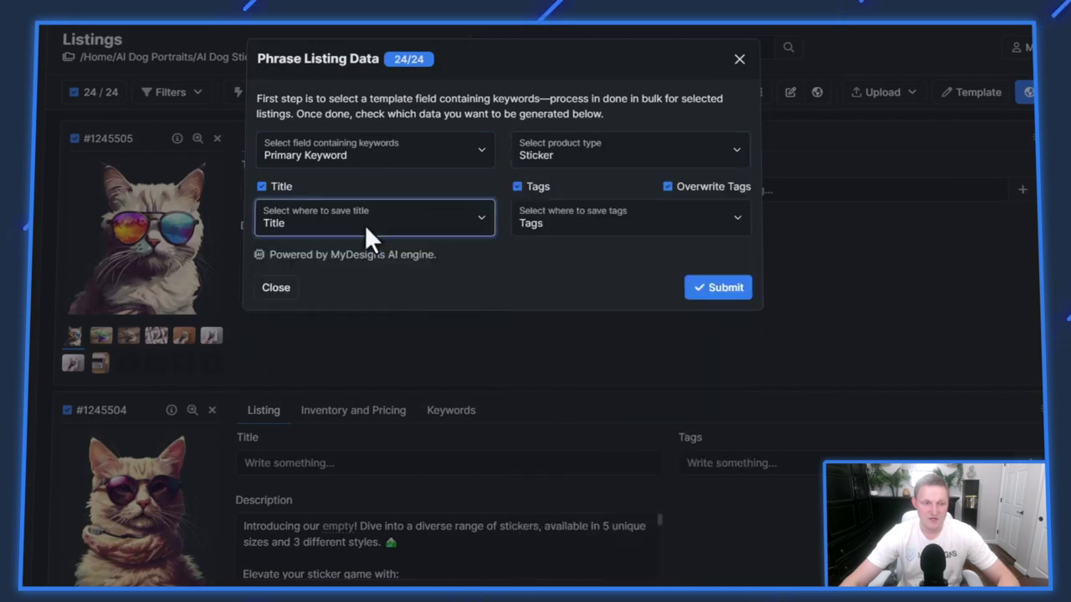
{"action": "left_click", "coordinate": [390, 217]}
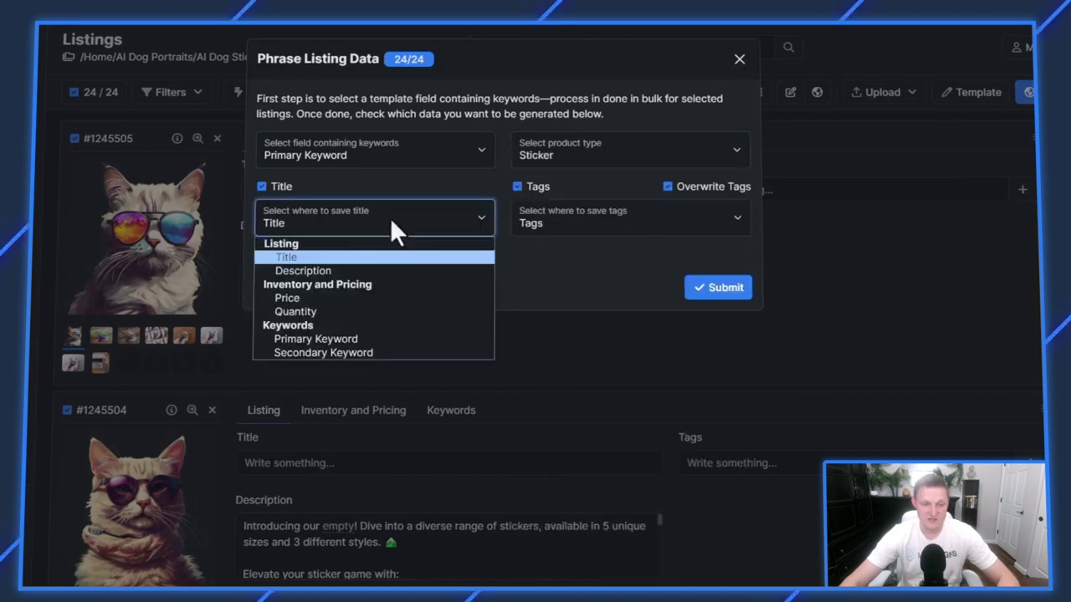
{"action": "left_click", "coordinate": [348, 259]}
{"action": "left_click", "coordinate": [568, 228]}
{"action": "left_click", "coordinate": [558, 256]}
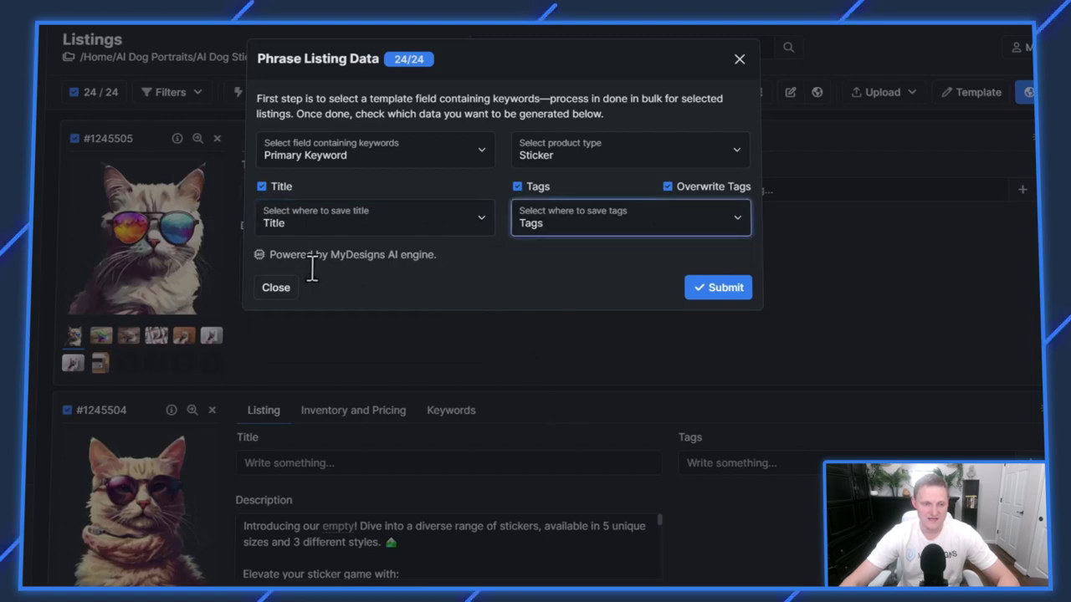
{"action": "left_click", "coordinate": [718, 294]}
{"action": "left_click", "coordinate": [627, 146]}
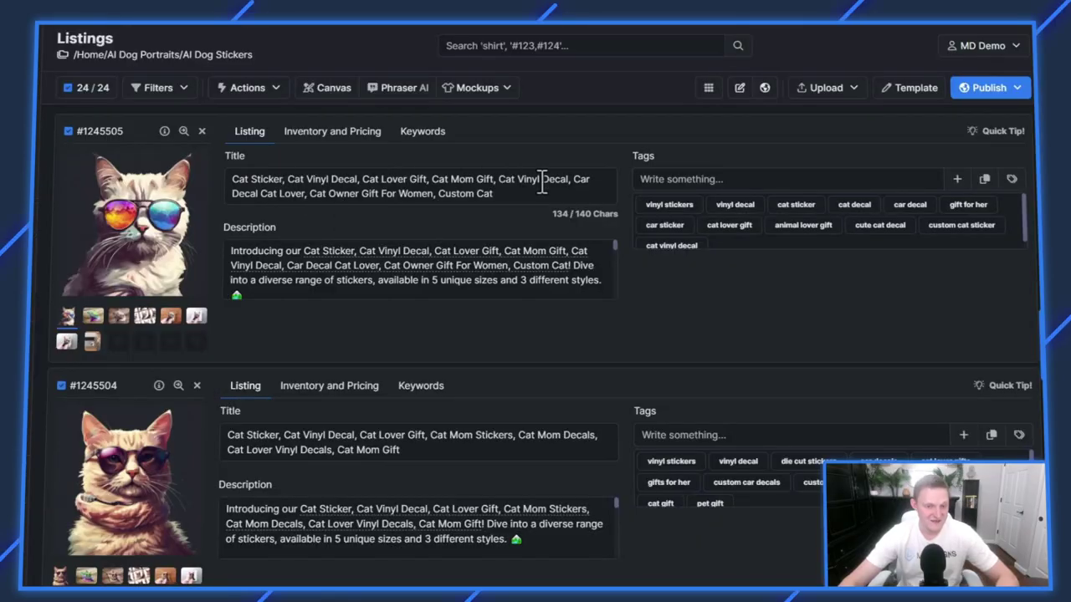
- Review the generated titles, tags and filled-in descriptions of the cat listings
{"action": "scroll", "coordinate": [672, 264], "scroll_direction": "down", "scroll_amount": 3}
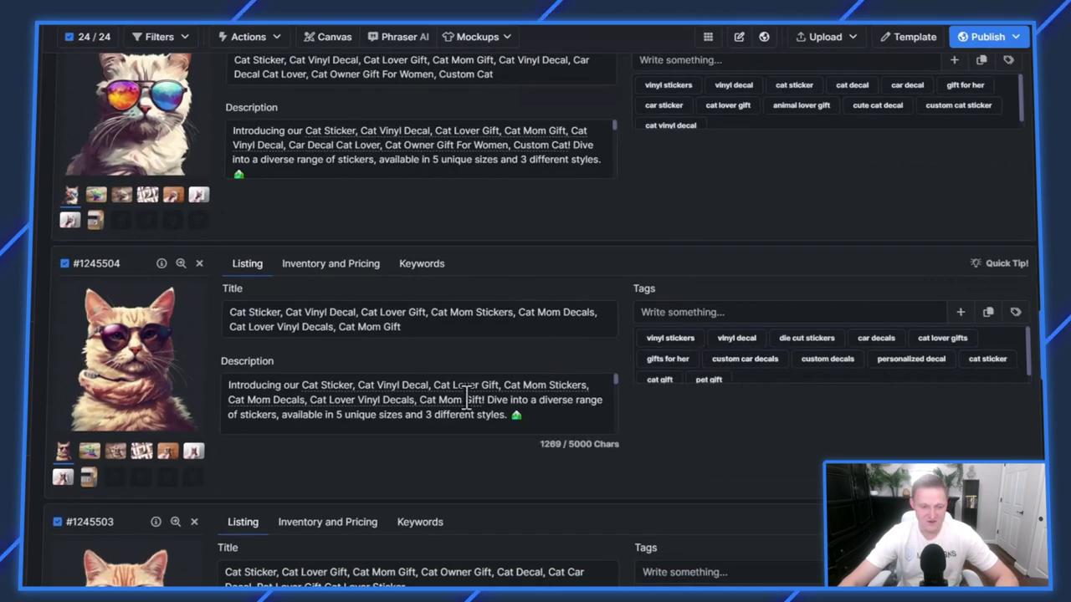
{"action": "scroll", "coordinate": [466, 399], "scroll_direction": "down", "scroll_amount": 6}
{"action": "scroll", "coordinate": [515, 408], "scroll_direction": "up", "scroll_amount": 8}
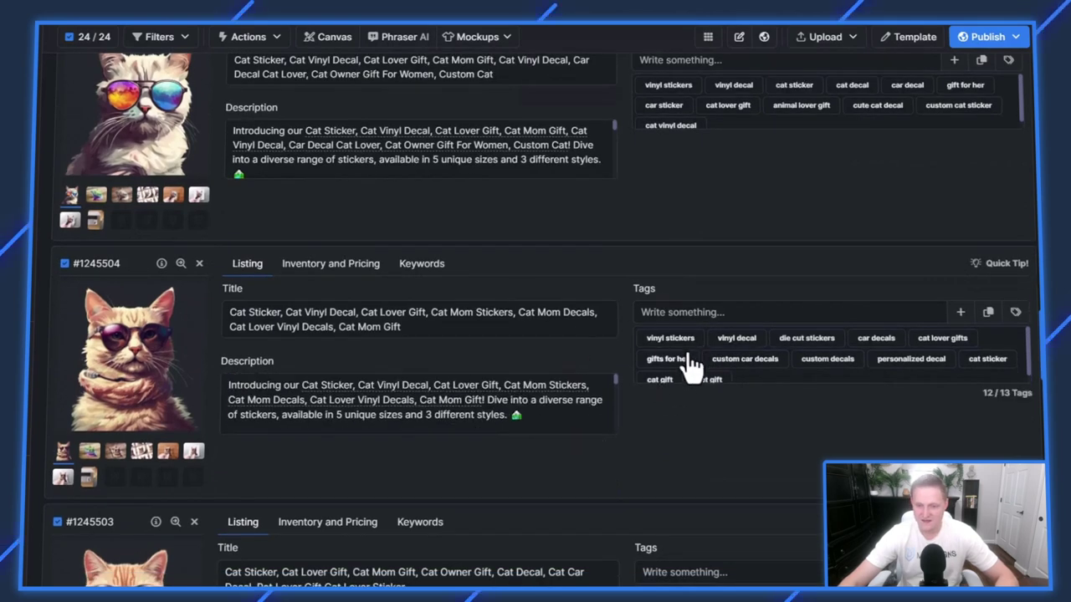
- Review the generated titles, tags and descriptions of the remaining cat listings and the first Schnauzer listings
{"action": "scroll", "coordinate": [734, 385], "scroll_direction": "down", "scroll_amount": 8}
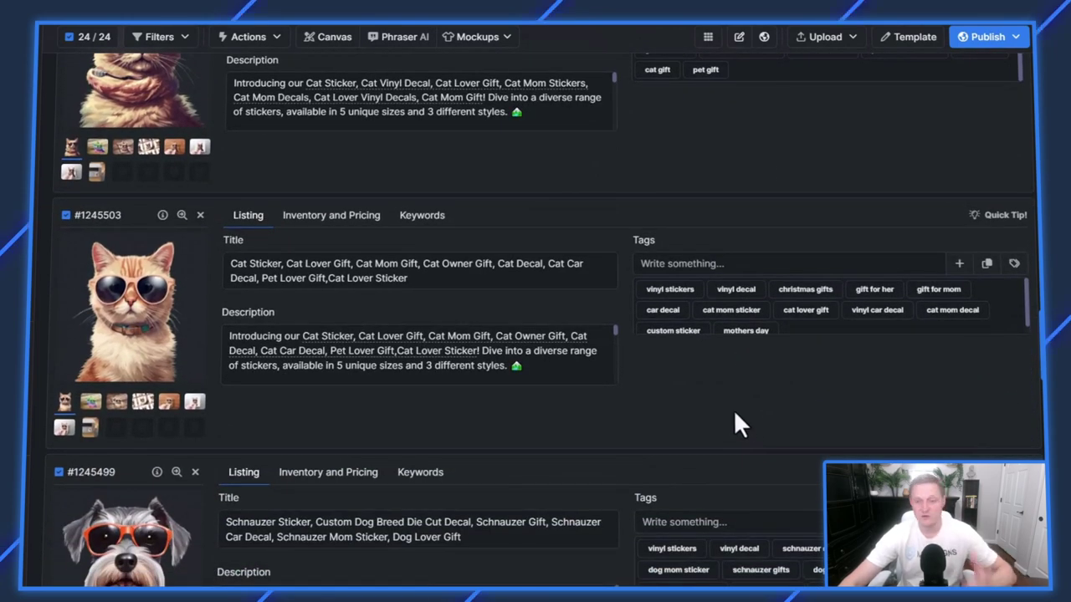
{"action": "scroll", "coordinate": [735, 414], "scroll_direction": "down", "scroll_amount": 5}
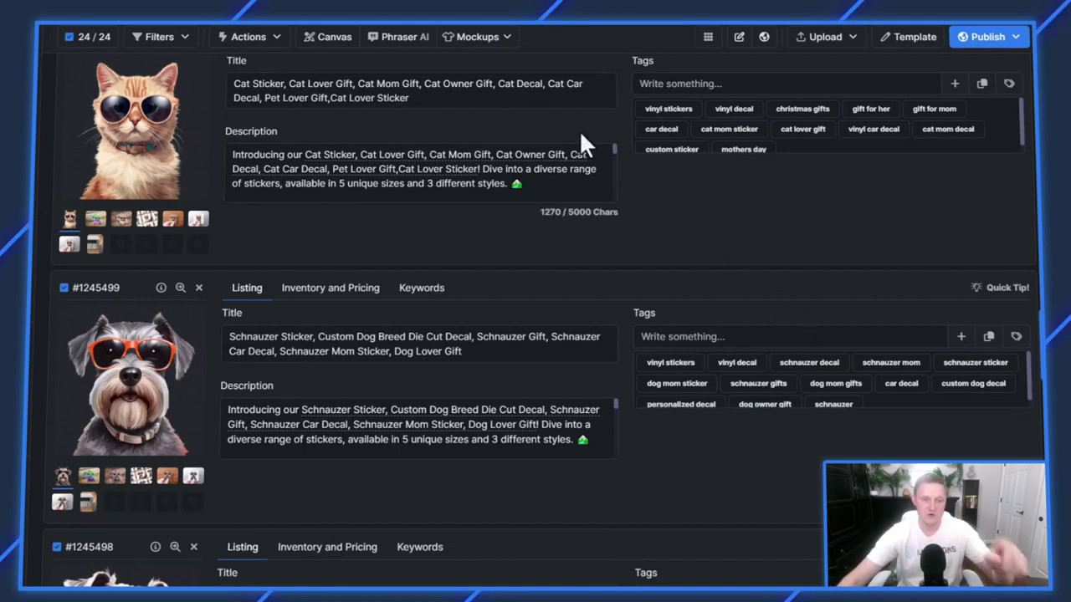
{"action": "scroll", "coordinate": [585, 143], "scroll_direction": "down", "scroll_amount": 2}
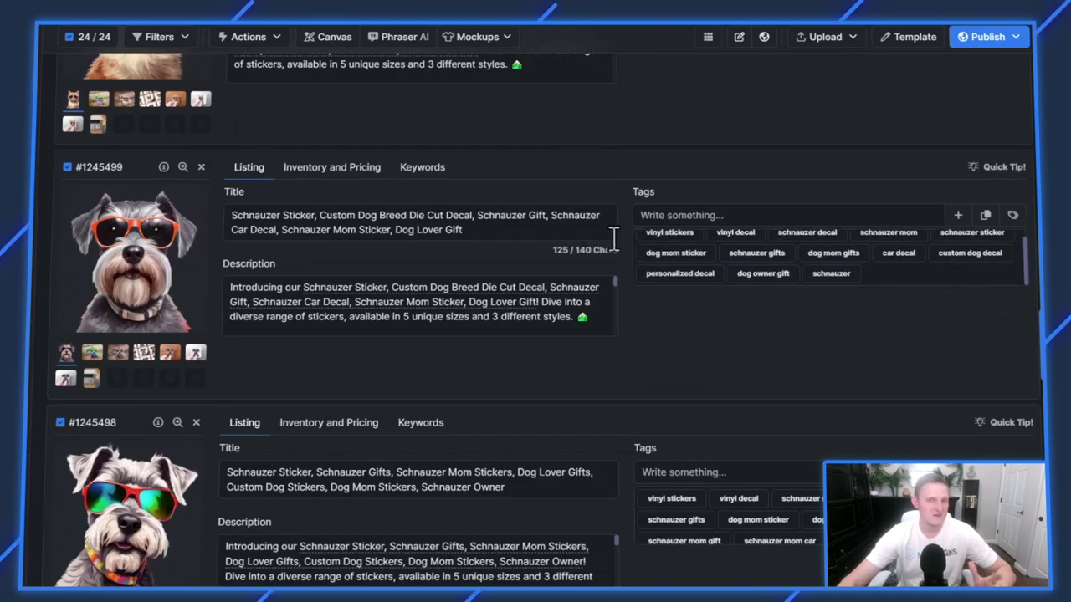
{"action": "scroll", "coordinate": [608, 254], "scroll_direction": "down", "scroll_amount": 3}
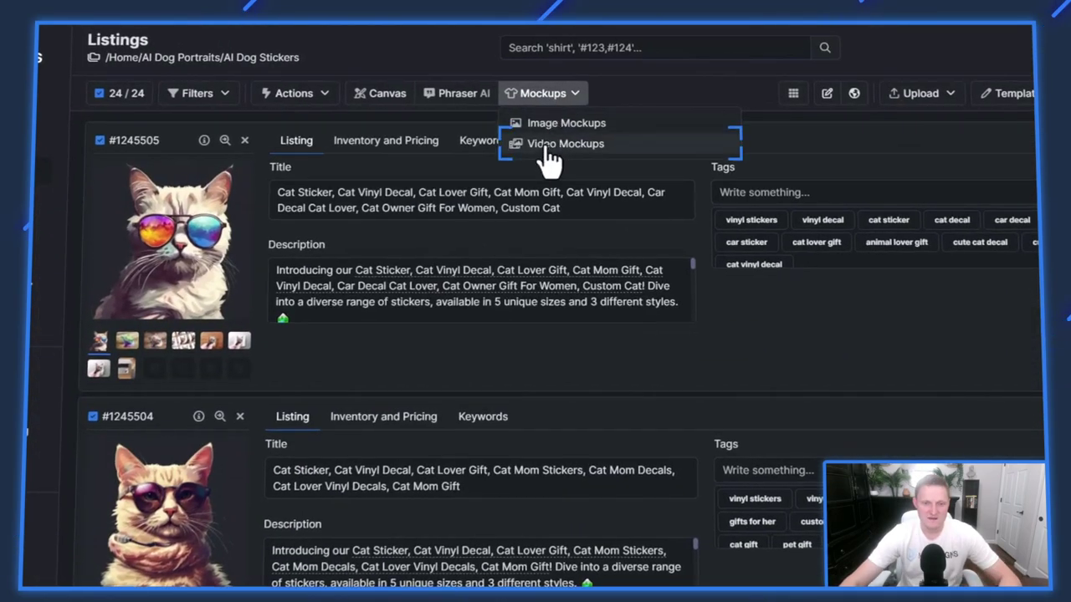
- Start creating video mockups for all selected listings and deselect every preselected input file slot
{"action": "left_click", "coordinate": [548, 149]}
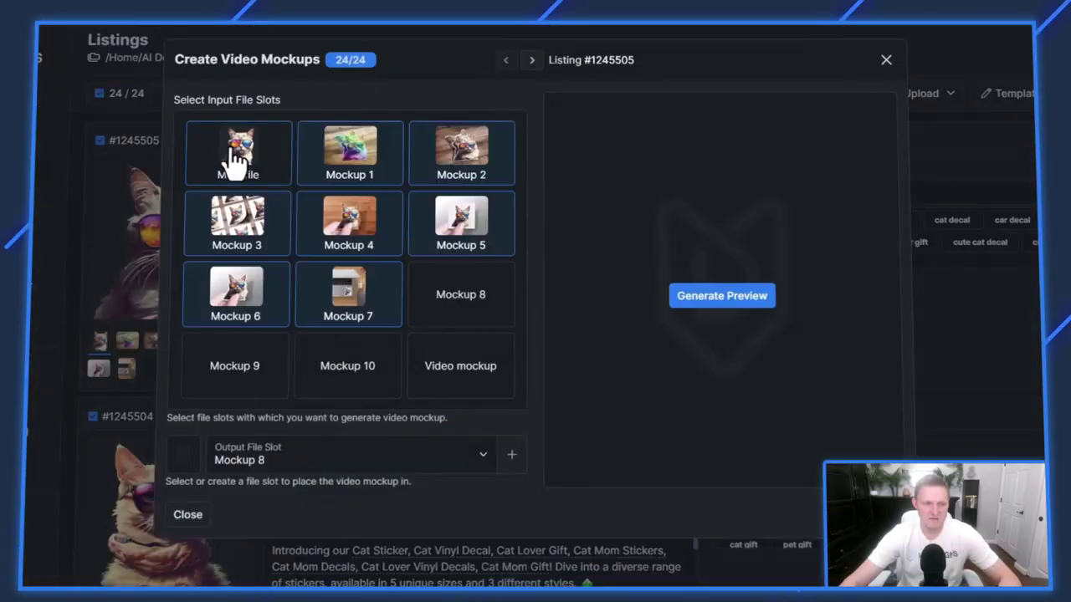
{"action": "left_click", "coordinate": [236, 159]}
{"action": "left_click", "coordinate": [374, 170]}
{"action": "left_click", "coordinate": [454, 167]}
{"action": "left_click", "coordinate": [233, 226]}
{"action": "left_click", "coordinate": [401, 242]}
{"action": "left_click", "coordinate": [456, 239]}
{"action": "left_click", "coordinate": [281, 293]}
{"action": "left_click", "coordinate": [334, 311]}
- Choose the video's input file slots in the order Mockup 2, 3, 1, 4, 5, 6 and 7, leaving out the main file
{"action": "left_click", "coordinate": [484, 236]}
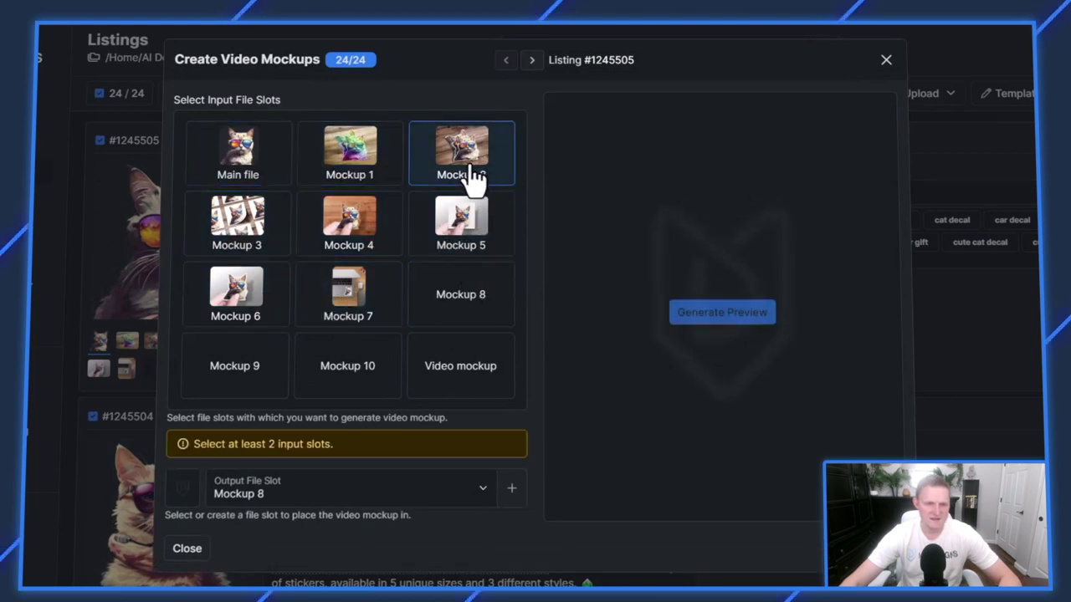
{"action": "left_click", "coordinate": [247, 243]}
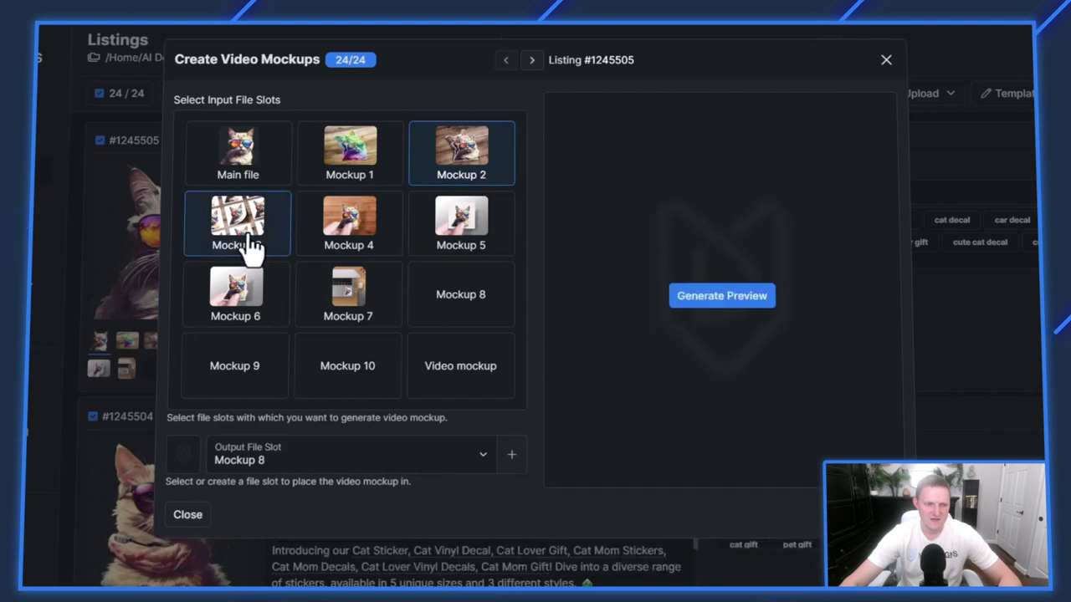
{"action": "left_click", "coordinate": [351, 155]}
{"action": "left_click", "coordinate": [341, 232]}
{"action": "left_click", "coordinate": [456, 228]}
{"action": "left_click", "coordinate": [250, 301]}
{"action": "left_click", "coordinate": [368, 303]}
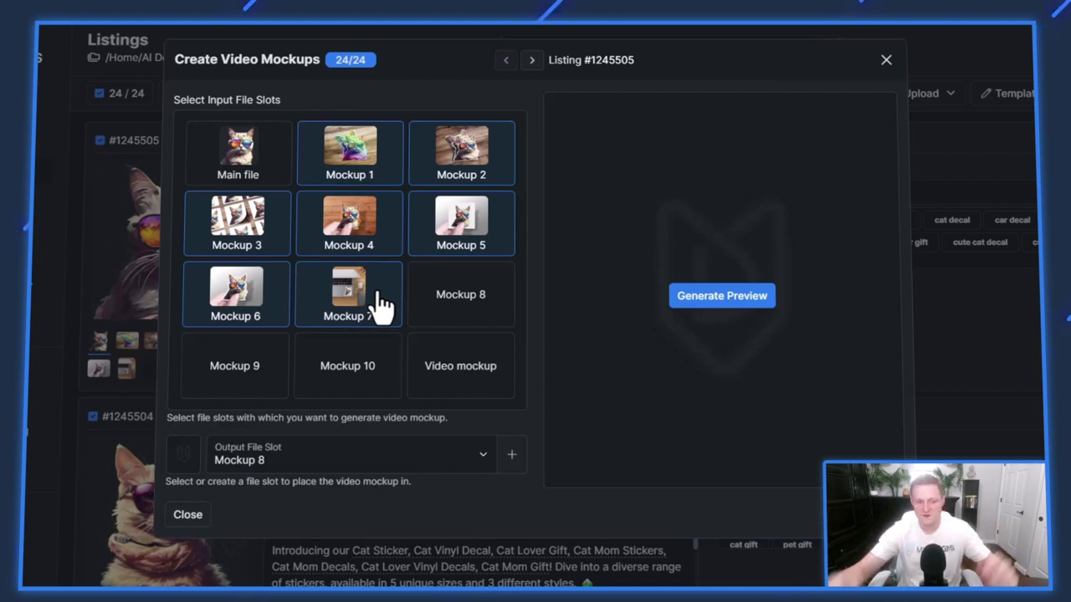
- Set the output file slot to Video mockup and submit the video mockups
{"action": "left_click", "coordinate": [334, 465]}
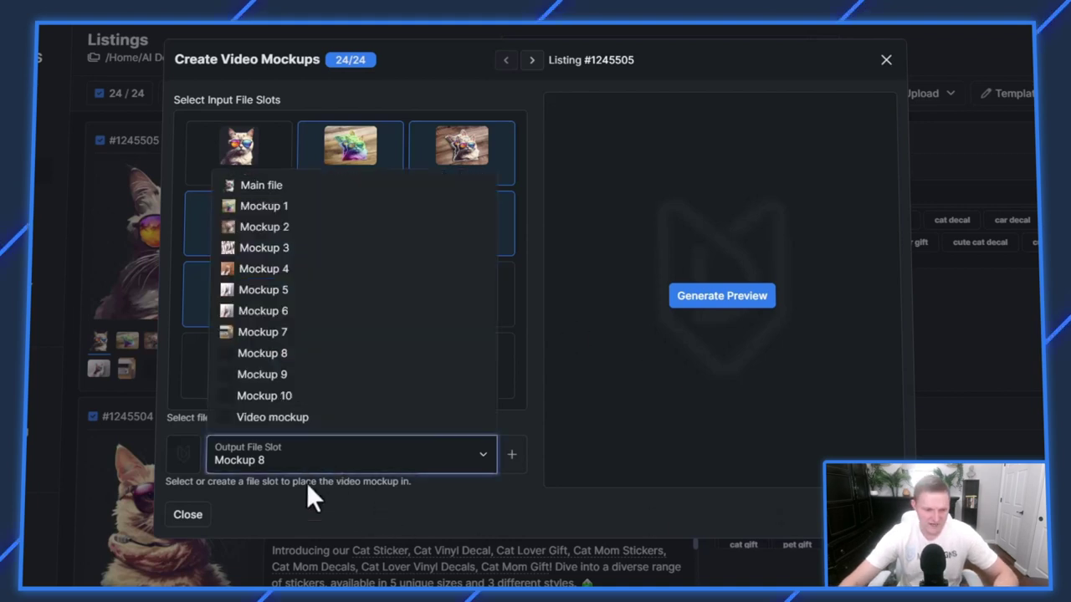
{"action": "left_click", "coordinate": [343, 418]}
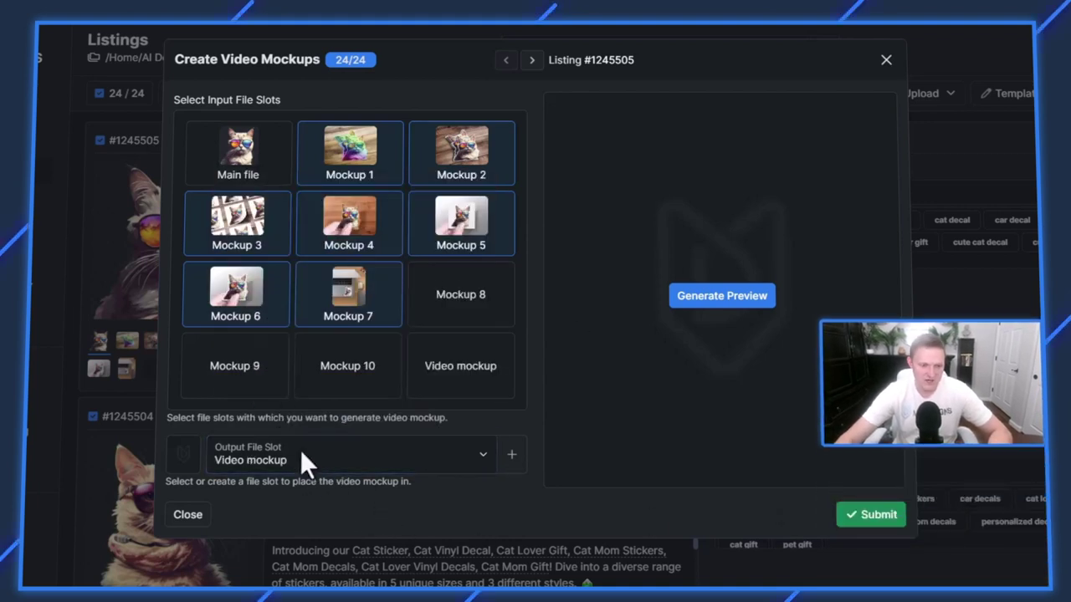
{"action": "left_click", "coordinate": [870, 516]}
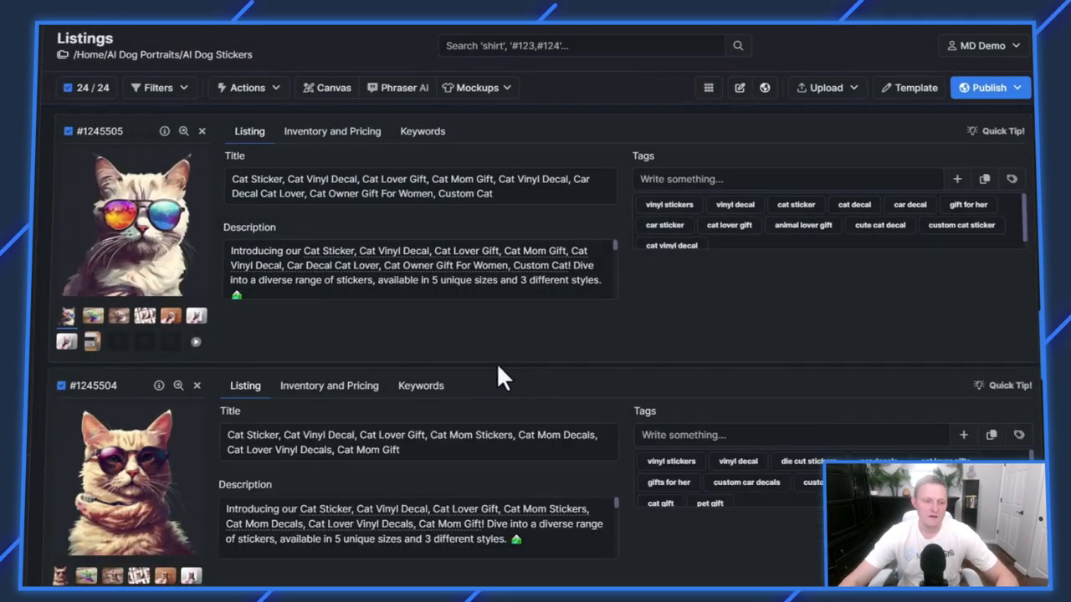
- Watch the generated video mockup of the first cat listing and close its preview
{"action": "left_click", "coordinate": [195, 343]}
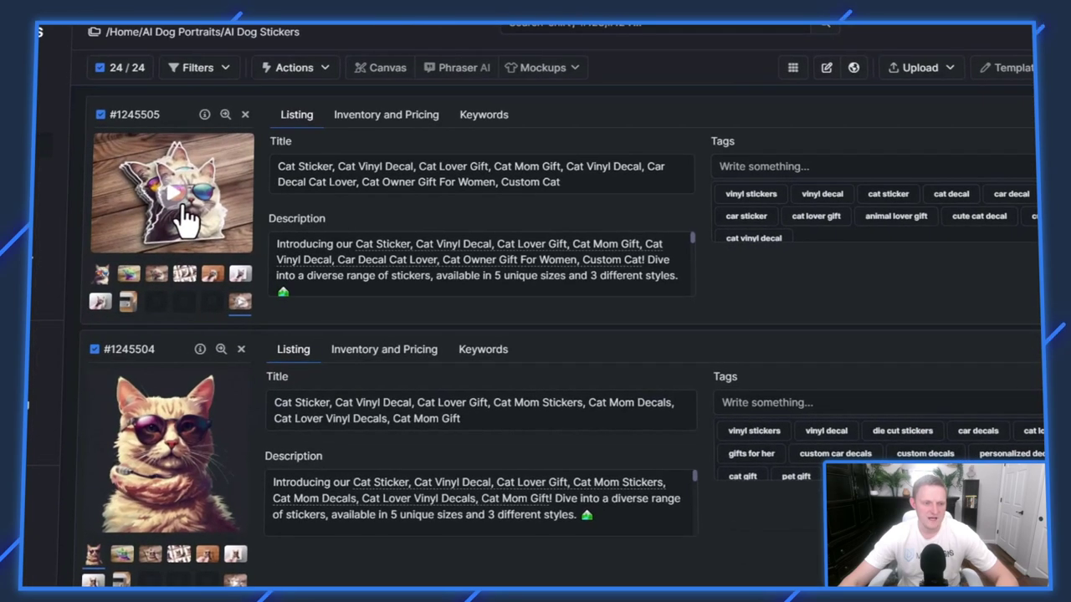
{"action": "left_click", "coordinate": [182, 211]}
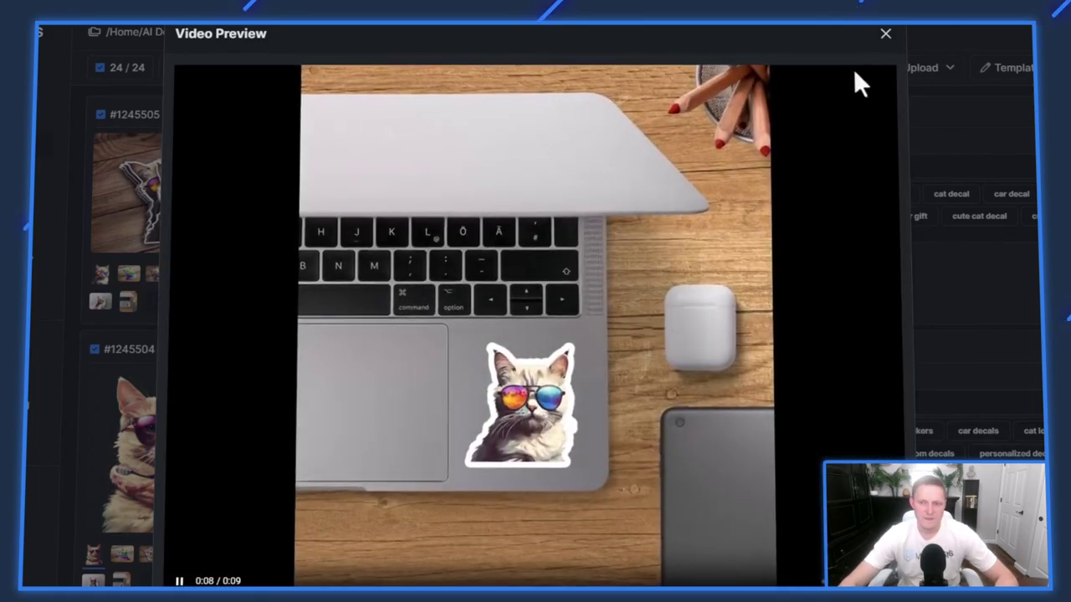
{"action": "left_click", "coordinate": [885, 35]}
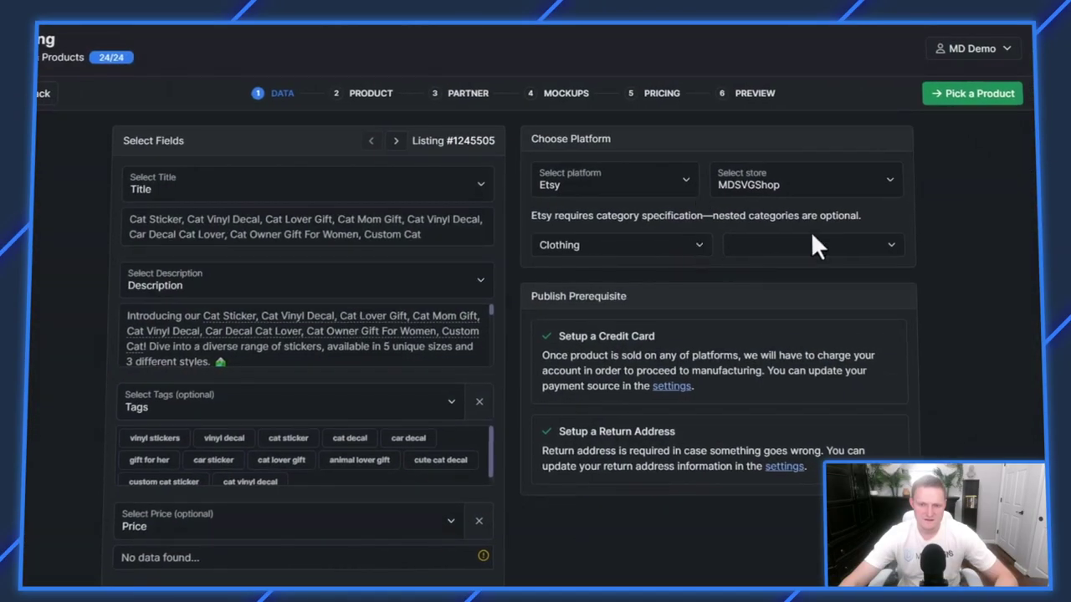
- Keep MDSVGShop as the Etsy store and set the publishing category to Accessories without a nested category
{"action": "left_click", "coordinate": [768, 181]}
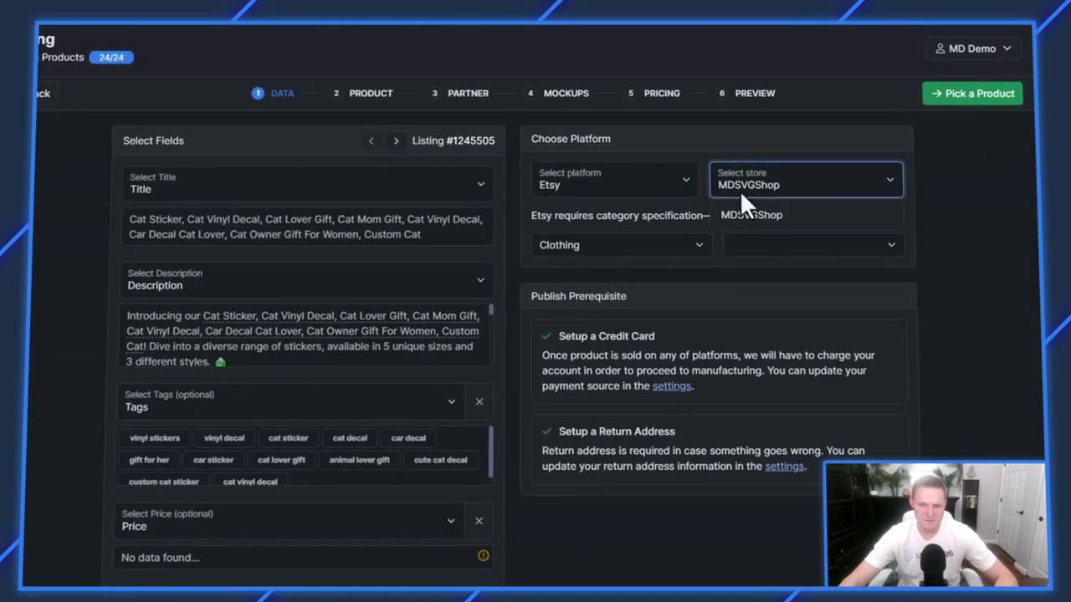
{"action": "left_click", "coordinate": [627, 247]}
{"action": "left_click", "coordinate": [609, 265]}
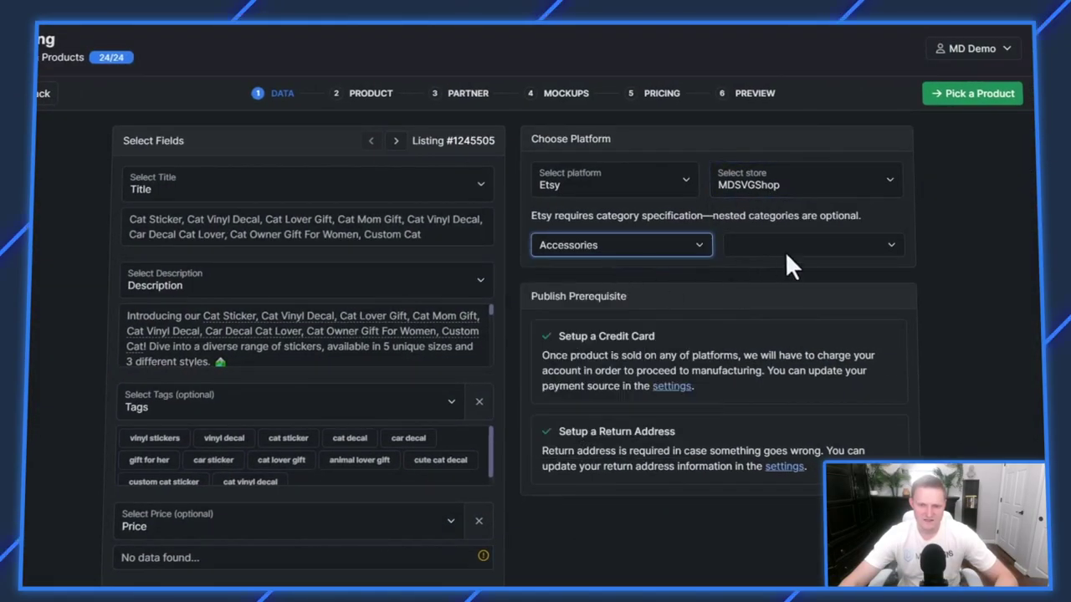
{"action": "left_click", "coordinate": [793, 251]}
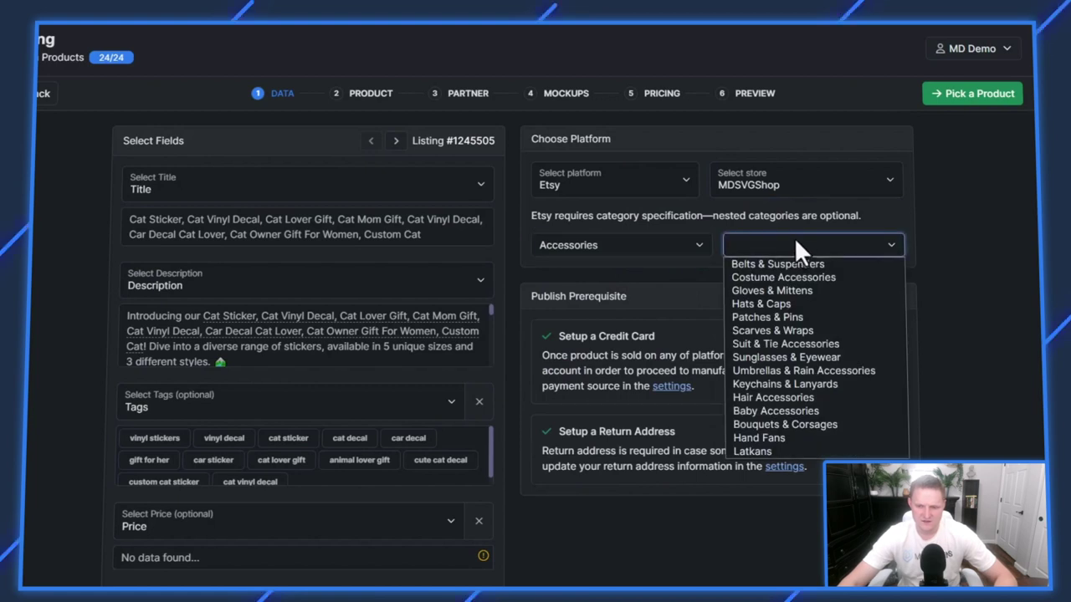
{"action": "left_click", "coordinate": [797, 237]}
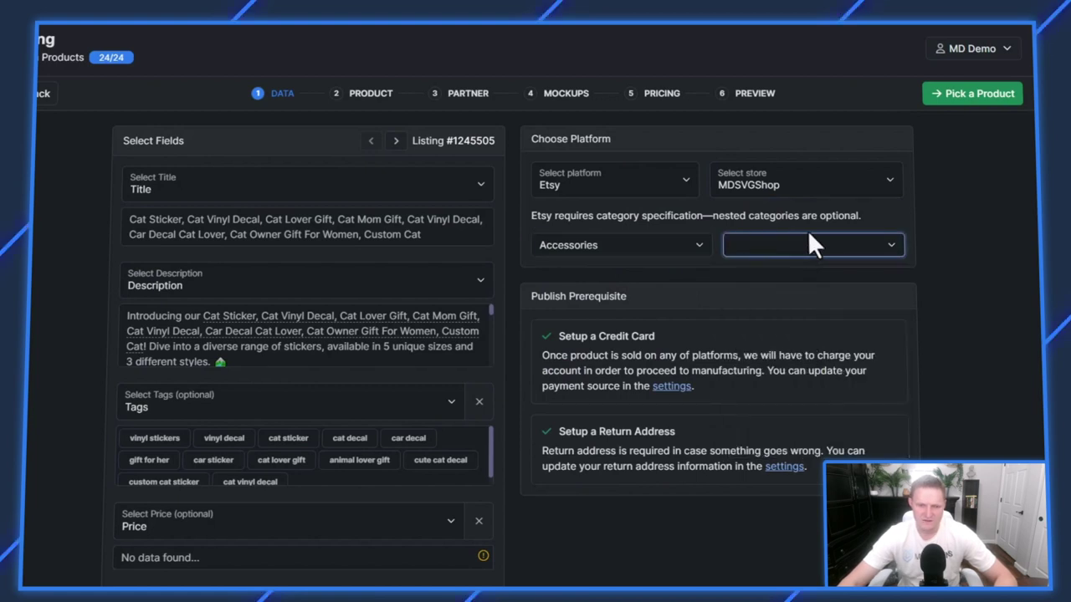
- Search the products for "die", pick Transparent Die-Cut Stickers, and choose Printed Simply as the print partner
{"action": "left_click", "coordinate": [937, 104]}
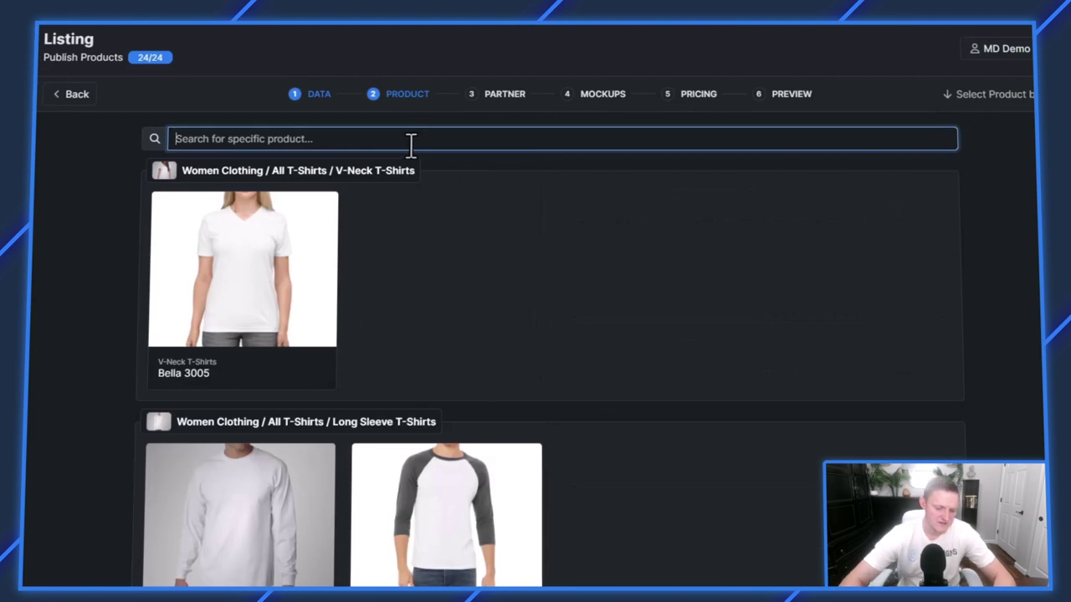
{"action": "type", "text": "die"}
{"action": "left_click", "coordinate": [268, 518]}
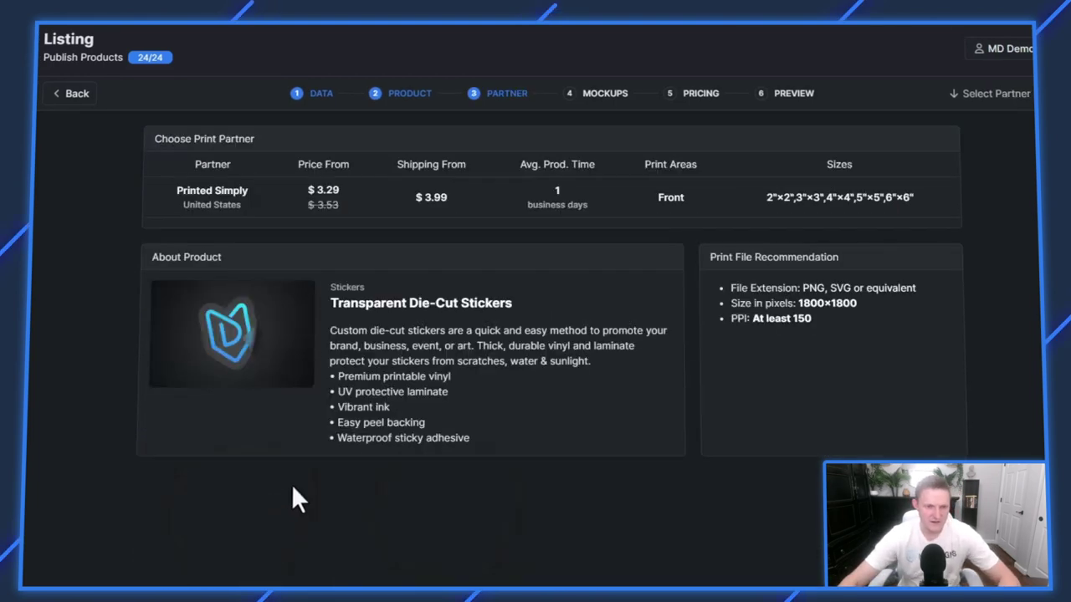
{"action": "left_click", "coordinate": [257, 207]}
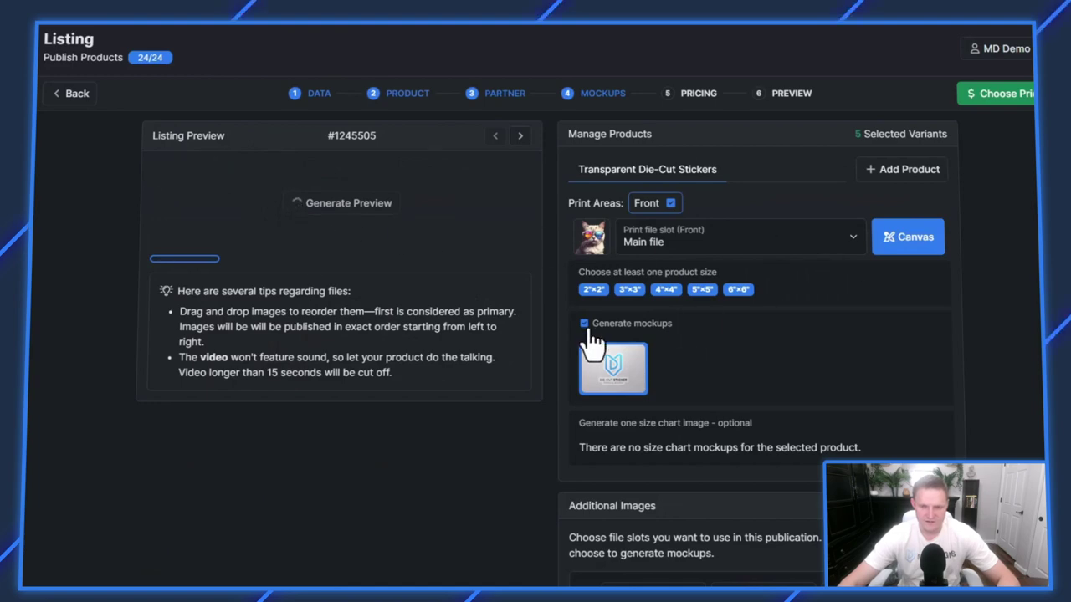
- Turn off mockup generation and add Mockup 2, Mockup 1, Mockups 3 to 7 and the video mockup as additional images
{"action": "scroll", "coordinate": [616, 358], "scroll_direction": "down", "scroll_amount": 3}
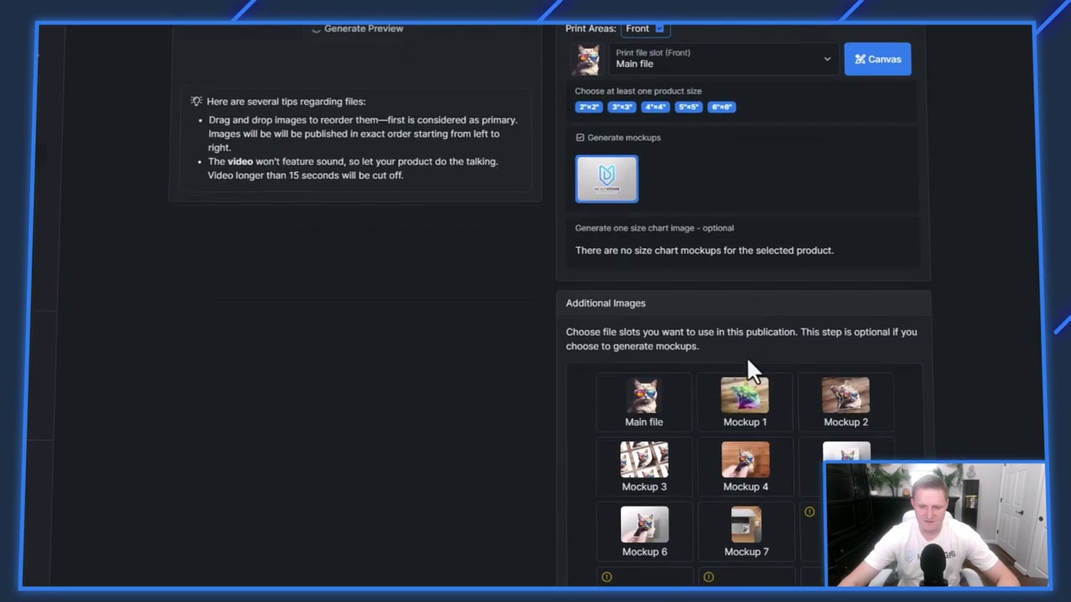
{"action": "left_click", "coordinate": [836, 431]}
{"action": "left_click", "coordinate": [747, 410]}
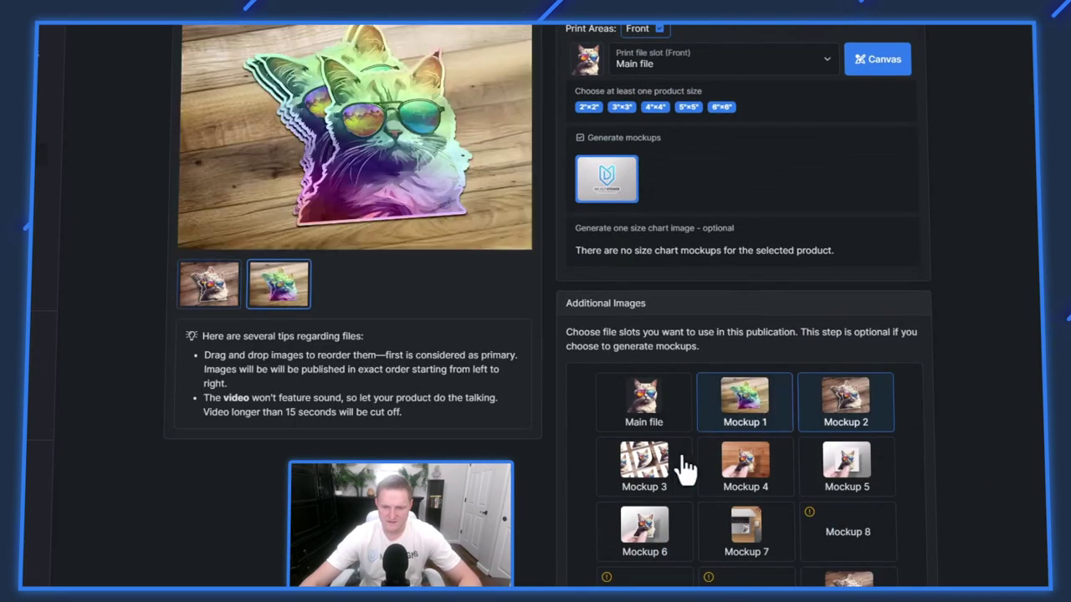
{"action": "left_click", "coordinate": [667, 468]}
{"action": "left_click", "coordinate": [747, 475]}
{"action": "left_click", "coordinate": [868, 481]}
{"action": "left_click", "coordinate": [644, 538]}
{"action": "left_click", "coordinate": [721, 543]}
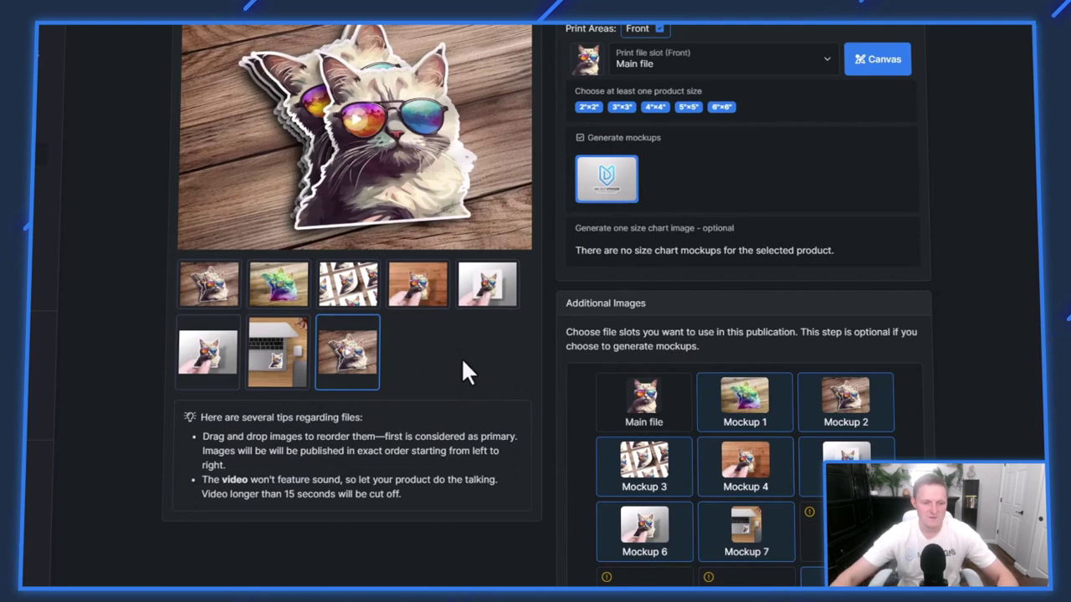
- Move the holographic sticker image to third place among the listing images and check the new order
{"action": "scroll", "coordinate": [455, 354], "scroll_direction": "up", "scroll_amount": 2}
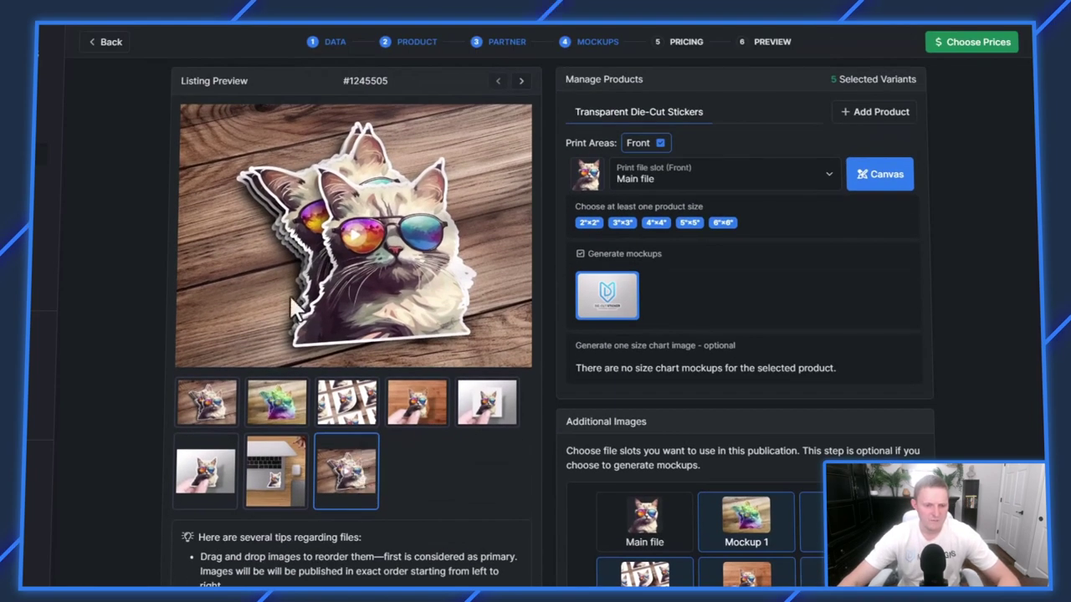
{"action": "left_click", "coordinate": [203, 408]}
{"action": "left_click_drag", "start_coordinate": [282, 409], "coordinate": [354, 411]}
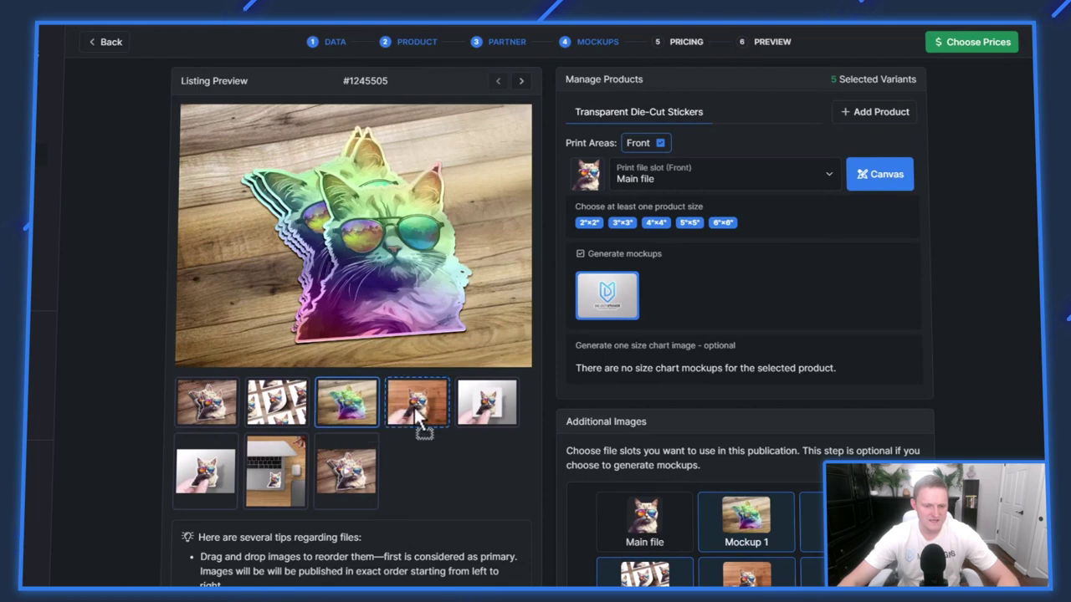
{"action": "left_click", "coordinate": [237, 414]}
{"action": "left_click", "coordinate": [280, 410]}
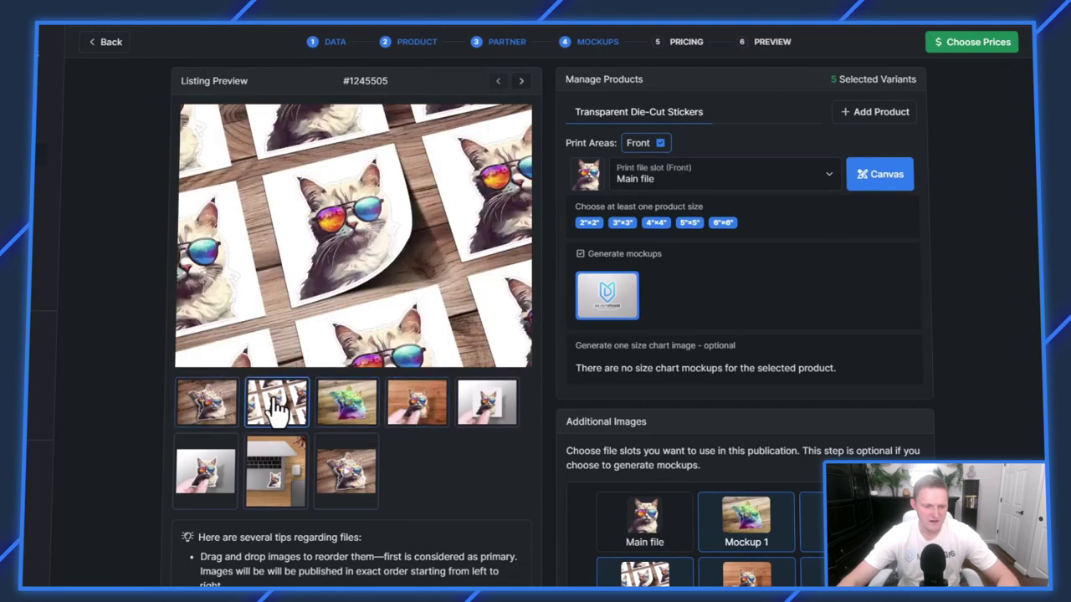
{"action": "left_click", "coordinate": [351, 408]}
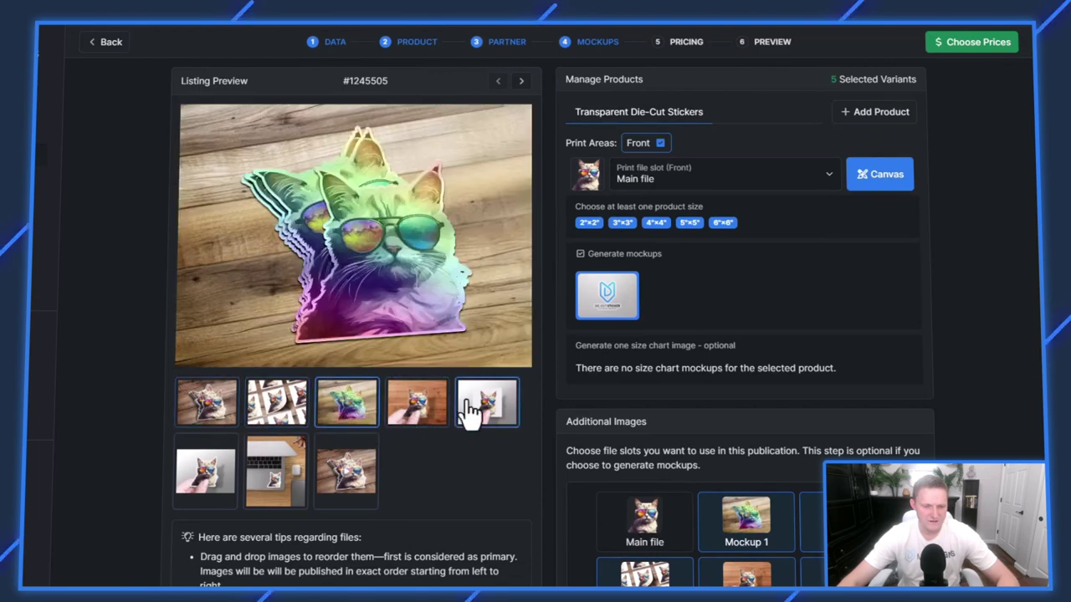
{"action": "left_click", "coordinate": [430, 408]}
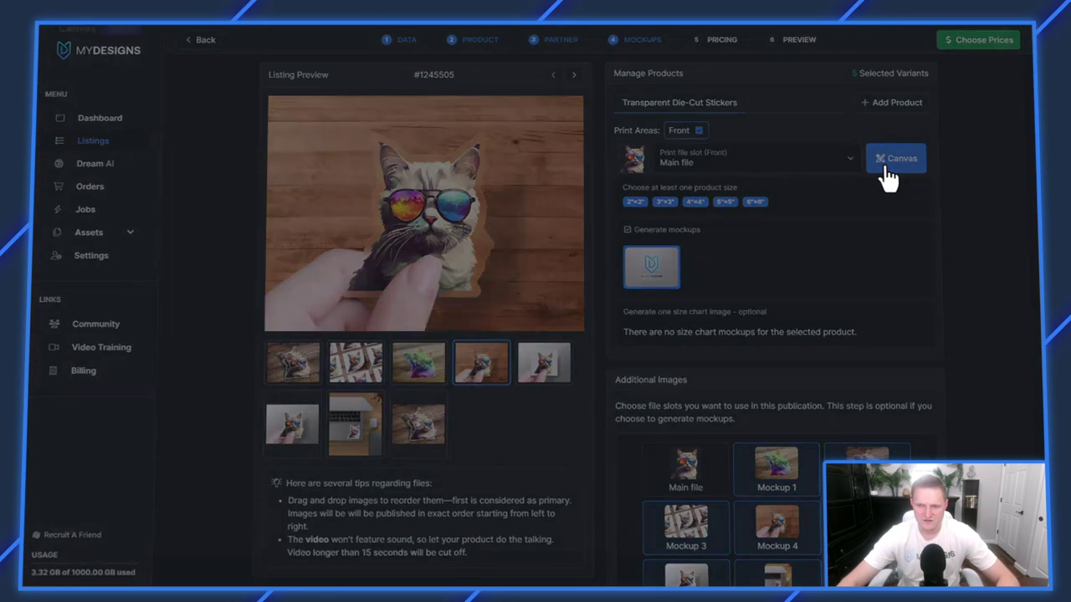
- Check how the main file's artwork fits the print canvas of the Transparent Die-Cut Stickers, and close the canvas
{"action": "left_click", "coordinate": [874, 175]}
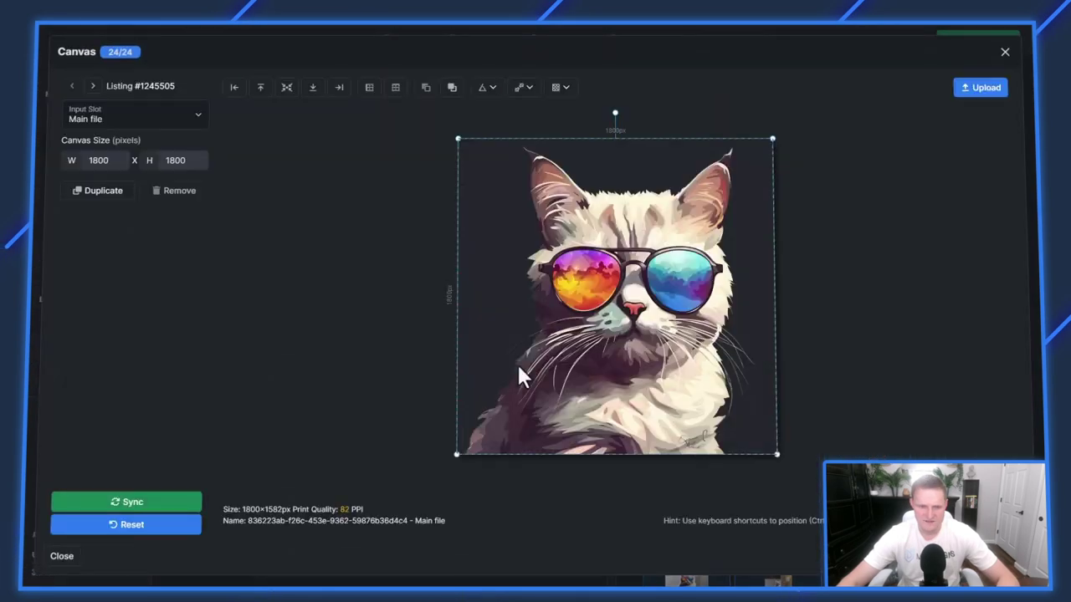
{"action": "left_click", "coordinate": [1005, 53]}
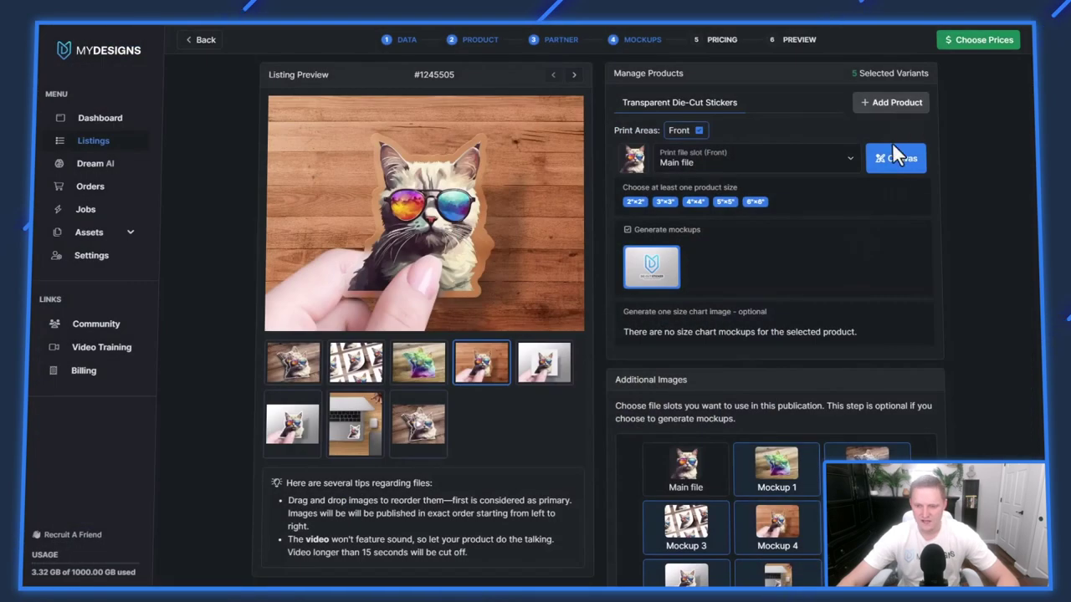
{"action": "scroll", "coordinate": [840, 338], "scroll_direction": "down", "scroll_amount": 2}
{"action": "scroll", "coordinate": [841, 339], "scroll_direction": "up", "scroll_amount": 3}
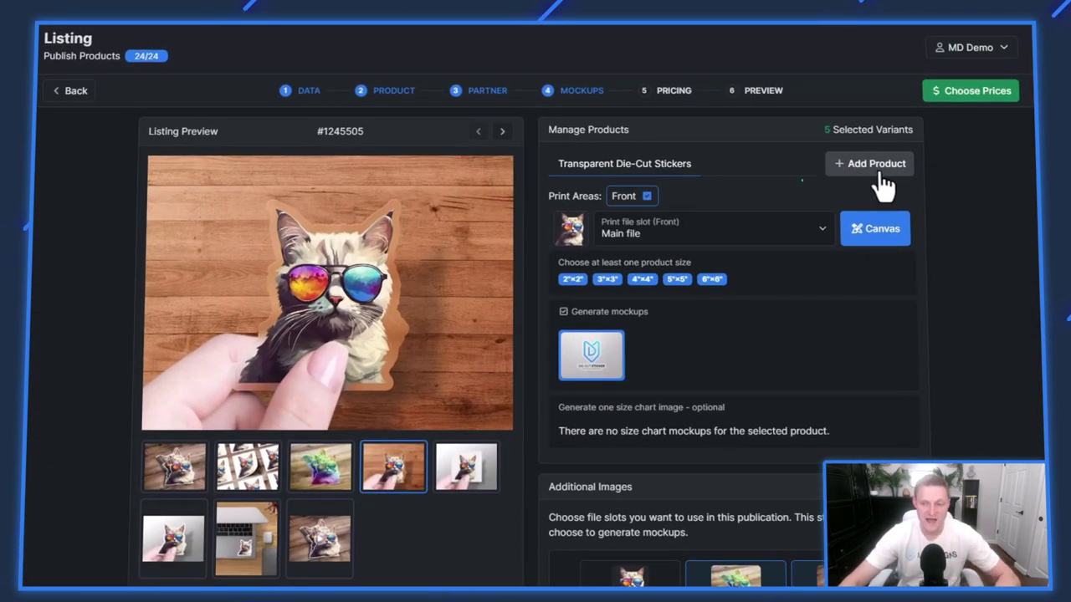
- Add Kiss-Cut Stickers from Printed Simply as another product, turn off their mockup generation, and preview the first listing image
{"action": "left_click", "coordinate": [845, 169]}
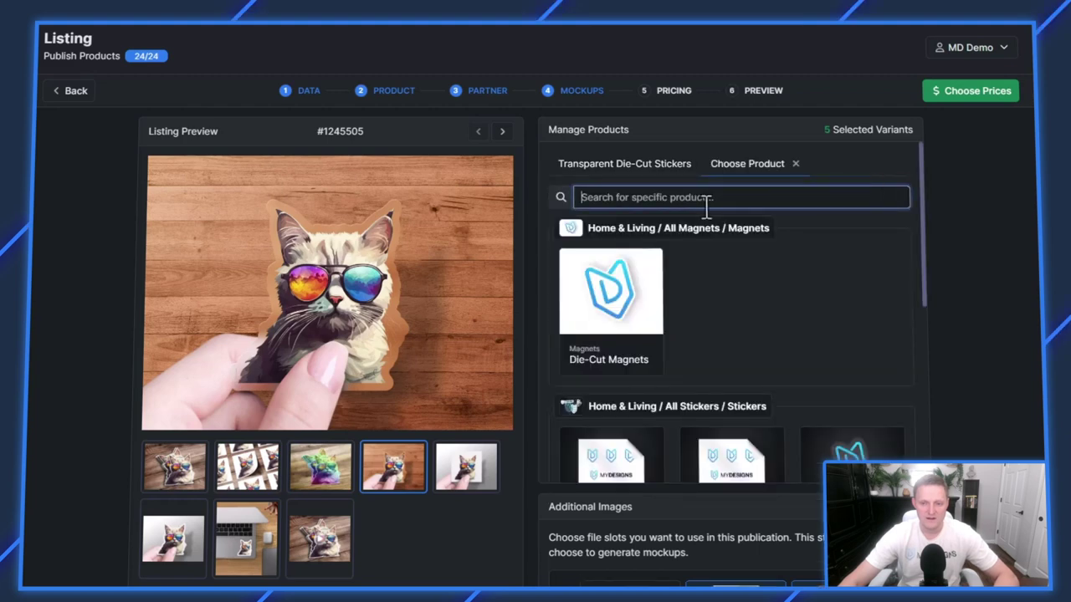
{"action": "scroll", "coordinate": [649, 306], "scroll_direction": "down", "scroll_amount": 1}
{"action": "scroll", "coordinate": [661, 310], "scroll_direction": "down", "scroll_amount": 3}
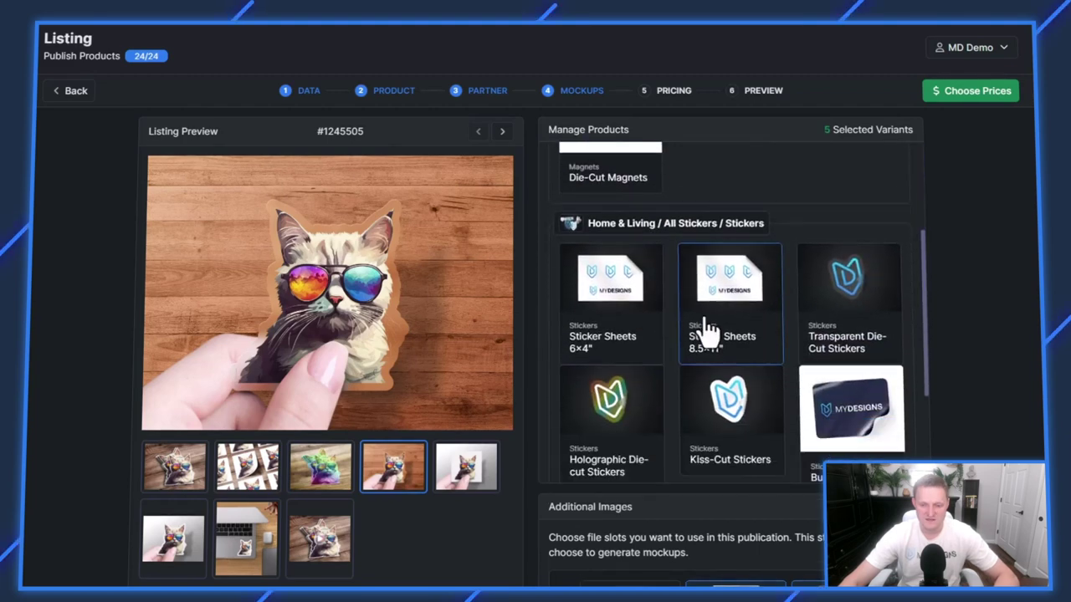
{"action": "left_click", "coordinate": [738, 423]}
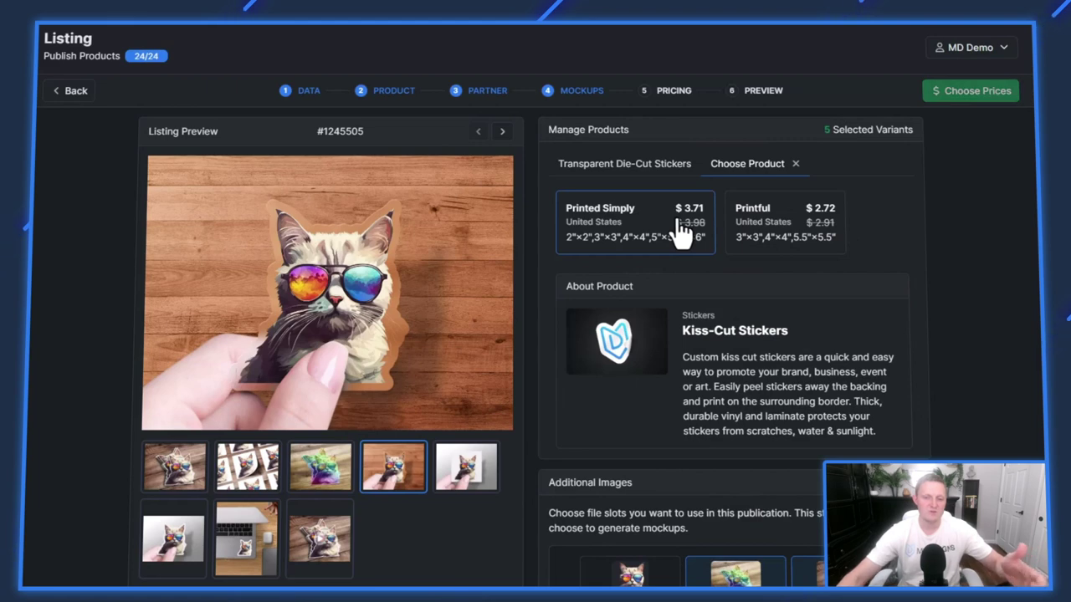
{"action": "left_click", "coordinate": [626, 220]}
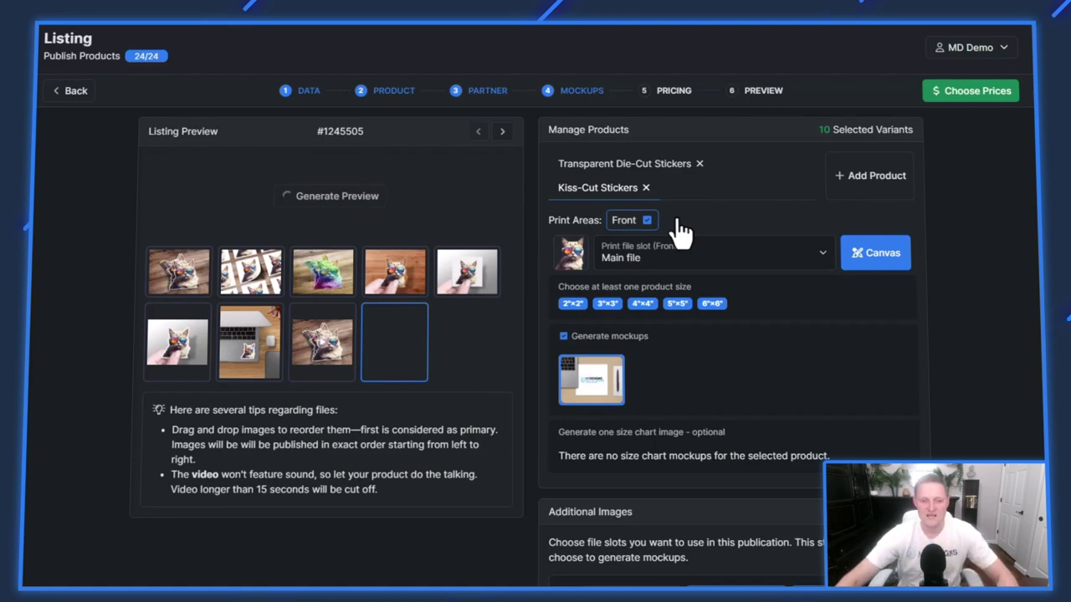
{"action": "left_click", "coordinate": [563, 335]}
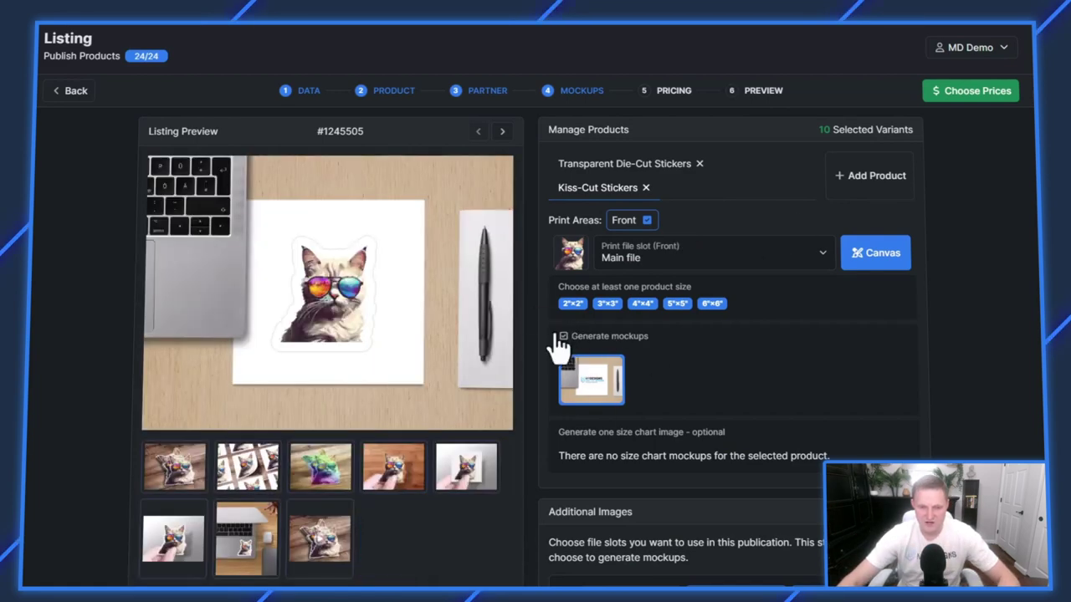
{"action": "left_click", "coordinate": [153, 458]}
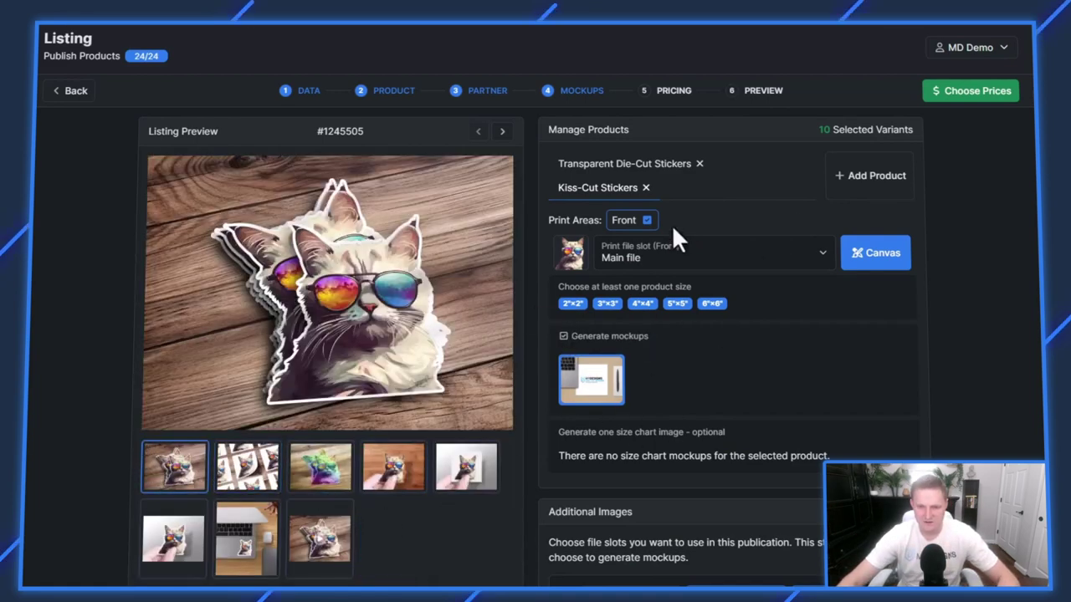
- Add Holographic Die-cut Stickers from Printed Simply as a third product and turn off their mockup generation
{"action": "left_click", "coordinate": [861, 177]}
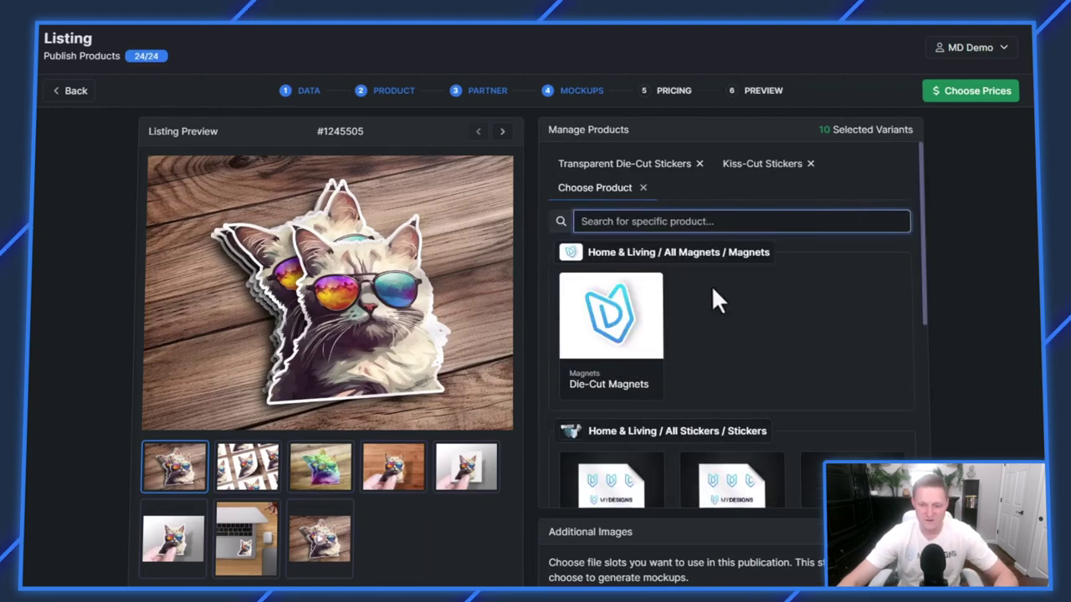
{"action": "scroll", "coordinate": [723, 308], "scroll_direction": "down", "scroll_amount": 5}
{"action": "left_click", "coordinate": [622, 263]}
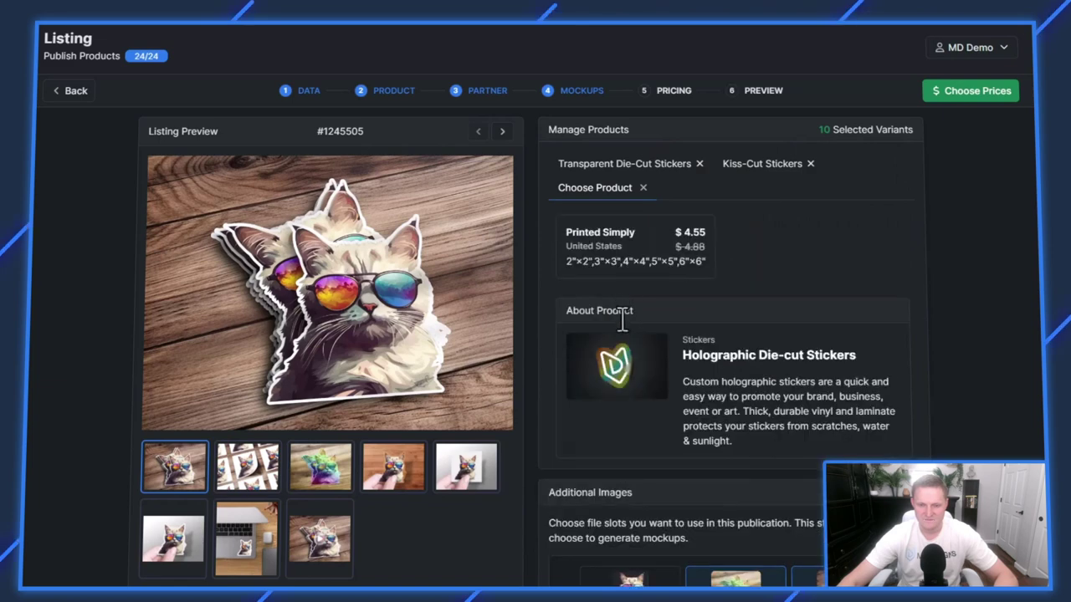
{"action": "left_click", "coordinate": [619, 261]}
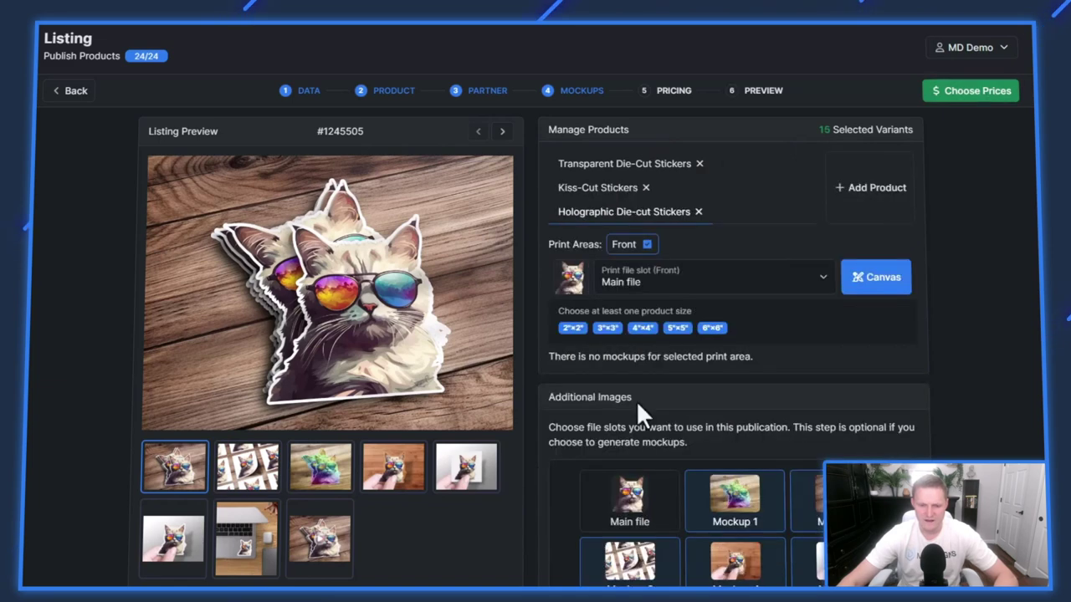
{"action": "left_click", "coordinate": [563, 362]}
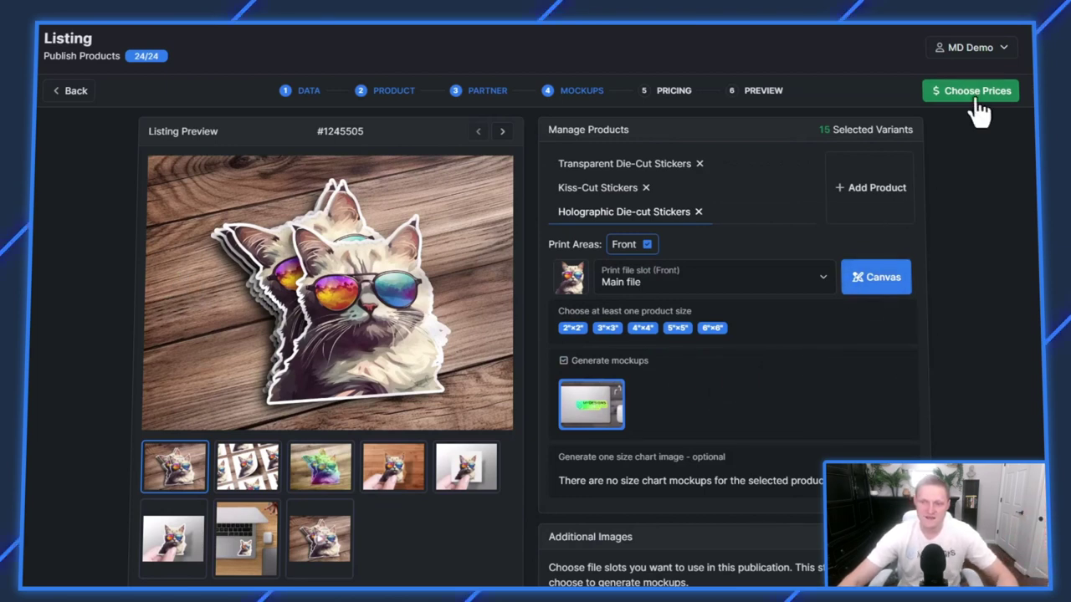
- Proceed to pricing, look over each product's price list, and set all Transparent Die-Cut Stickers sizes to $9.99
{"action": "left_click", "coordinate": [938, 94]}
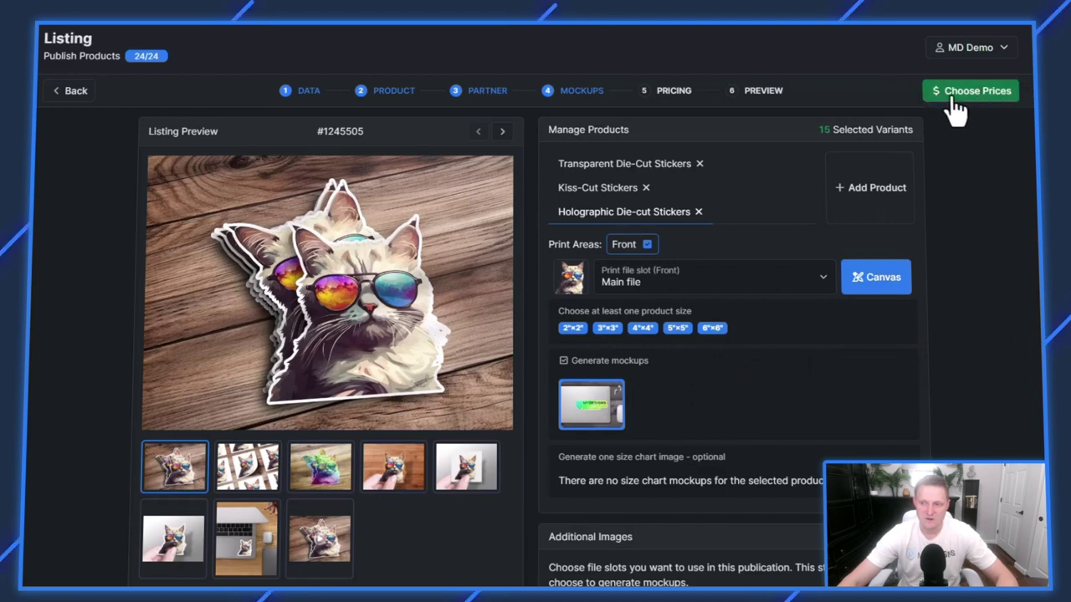
{"action": "left_click", "coordinate": [966, 98]}
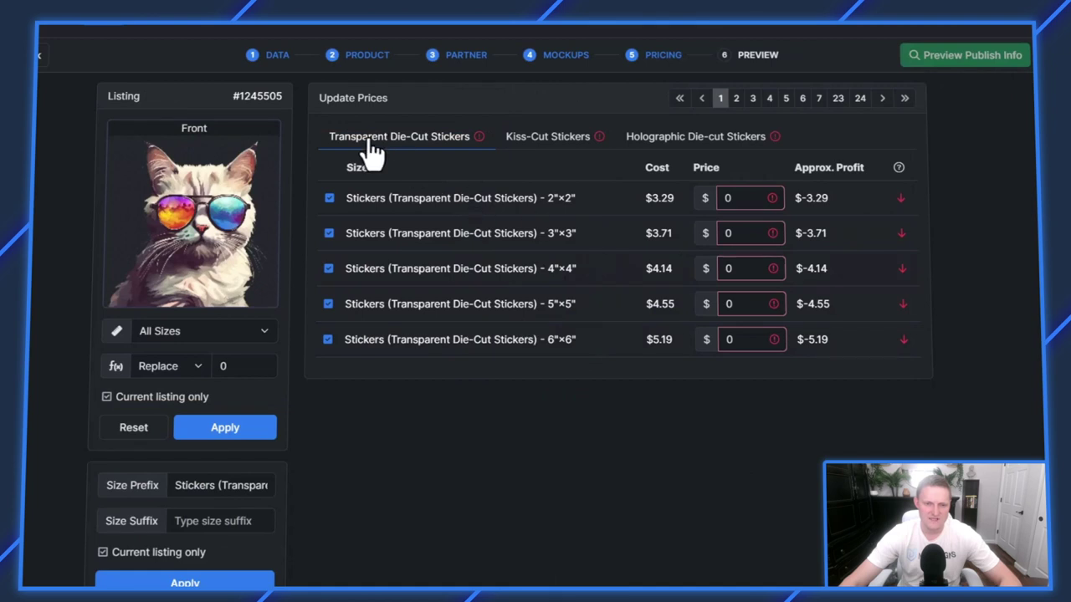
{"action": "left_click", "coordinate": [558, 148]}
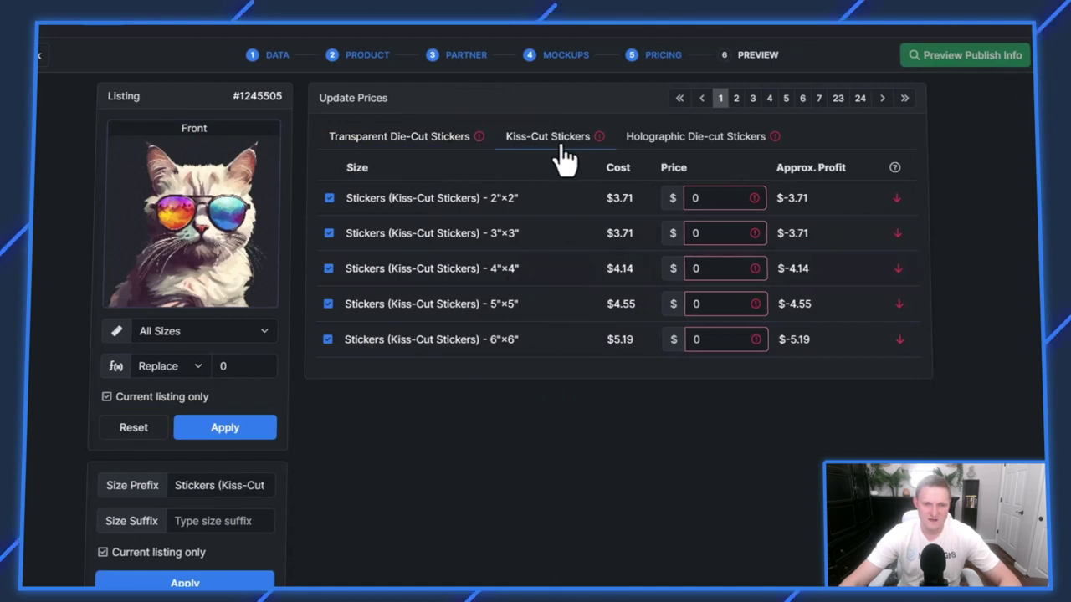
{"action": "left_click", "coordinate": [673, 149]}
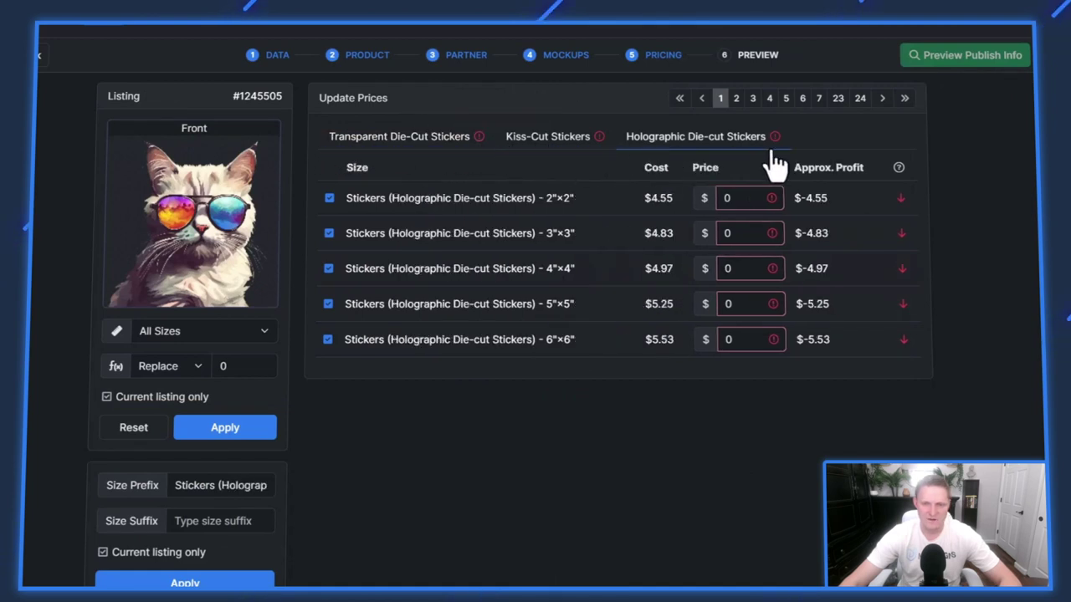
{"action": "left_click", "coordinate": [375, 146]}
{"action": "left_click", "coordinate": [238, 366]}
{"action": "type", "text": "9.99"}
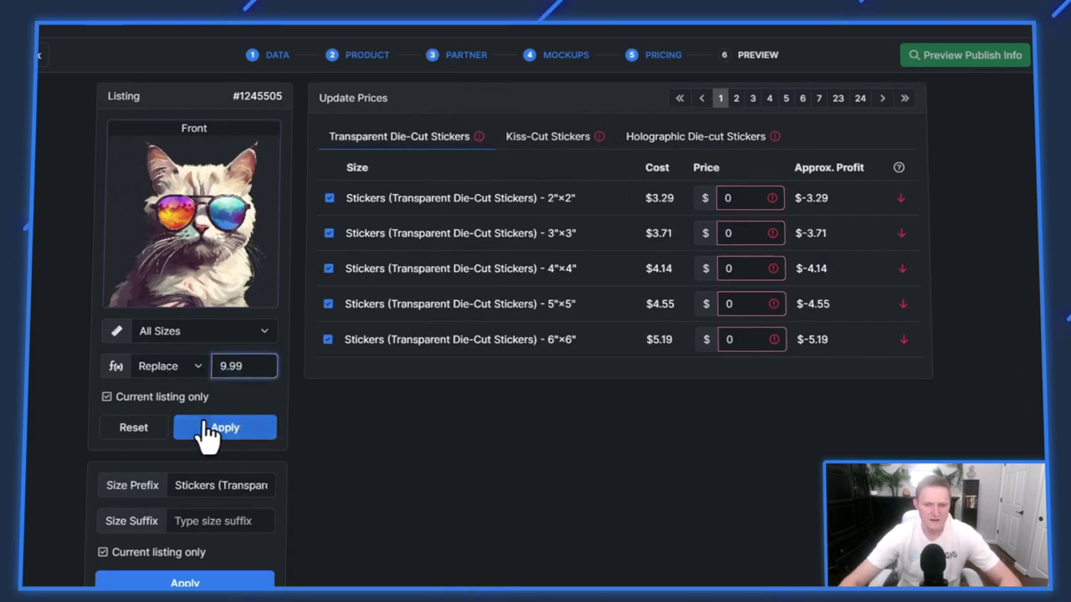
{"action": "left_click", "coordinate": [207, 431]}
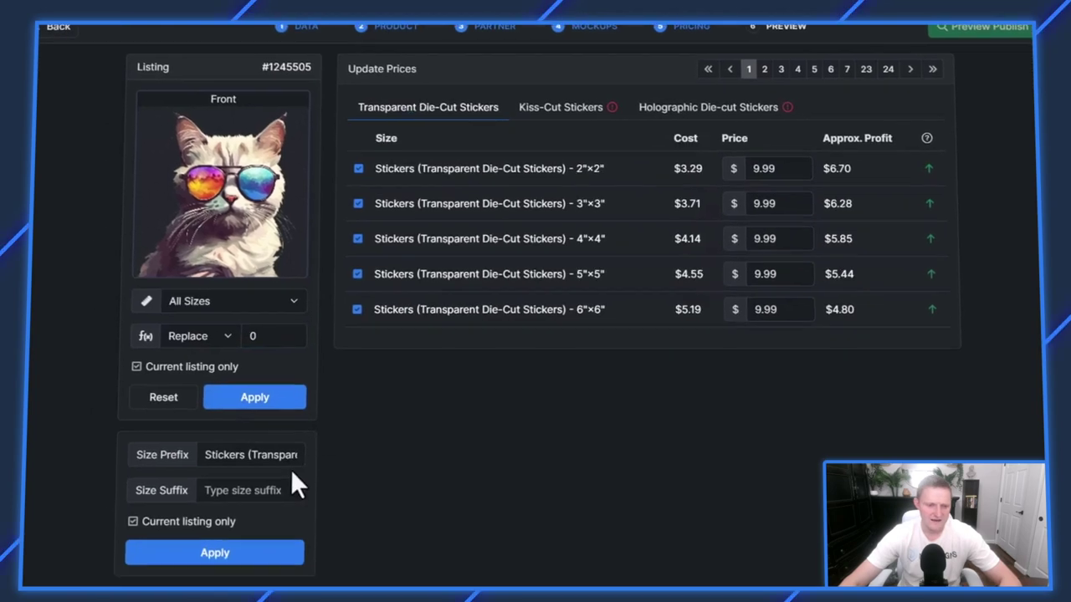
- Shorten the size prefix of the Transparent Die-Cut Stickers to "Transparent Die-Cut Stickers -" and apply it
{"action": "left_click_drag", "start_coordinate": [247, 462], "coordinate": [296, 452]}
{"action": "left_click", "coordinate": [266, 454]}
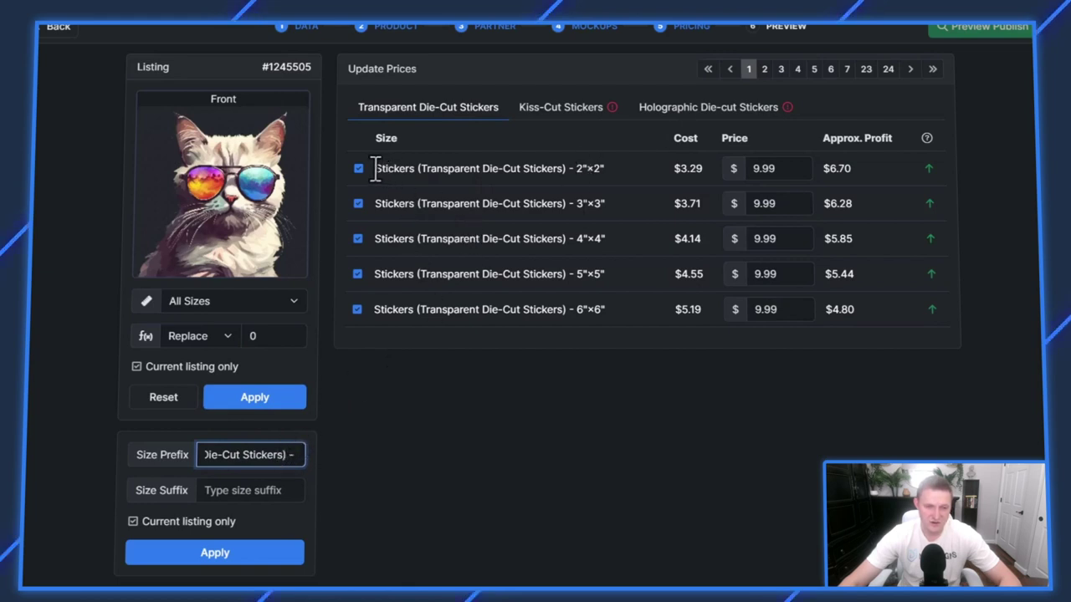
{"action": "left_click_drag", "start_coordinate": [376, 168], "coordinate": [384, 168]}
{"action": "left_click_drag", "start_coordinate": [474, 168], "coordinate": [568, 169]}
{"action": "left_click", "coordinate": [251, 455]}
{"action": "left_click_drag", "start_coordinate": [187, 456], "coordinate": [81, 462]}
{"action": "key", "text": "BackSpace"}
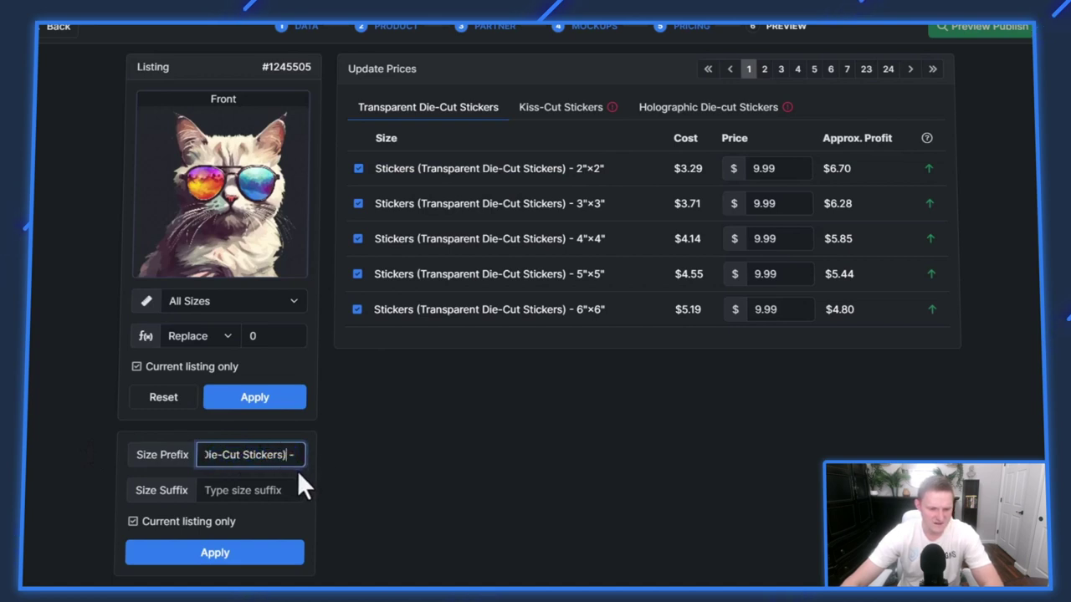
{"action": "key", "text": "BackSpace"}
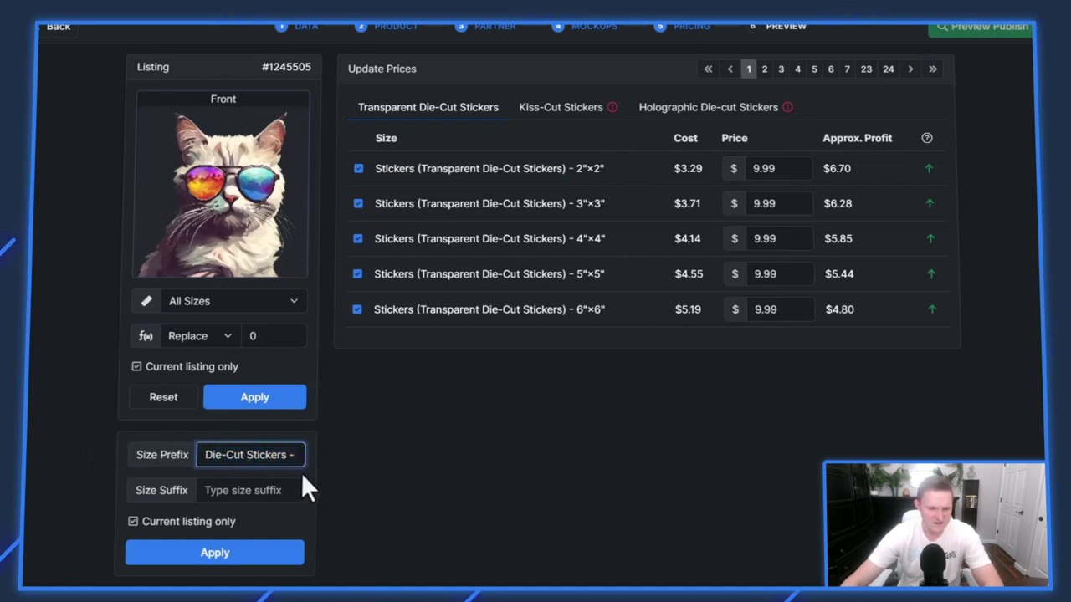
{"action": "left_click", "coordinate": [234, 556]}
{"action": "left_click_drag", "start_coordinate": [374, 170], "coordinate": [520, 172]}
{"action": "left_click", "coordinate": [517, 177]}
- Change the Kiss-Cut size prefix to "Kiss-Cut Stickers -" and set all Kiss-Cut sizes to $9.99
{"action": "left_click", "coordinate": [556, 117]}
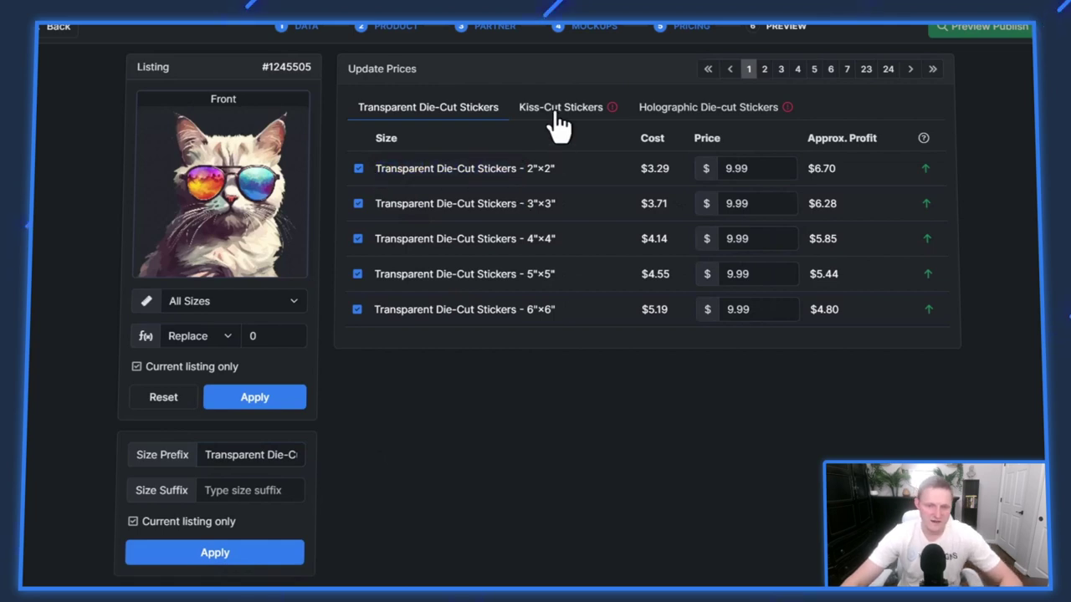
{"action": "double_click", "coordinate": [239, 456]}
{"action": "key", "text": "BackSpace"}
{"action": "left_click", "coordinate": [231, 553]}
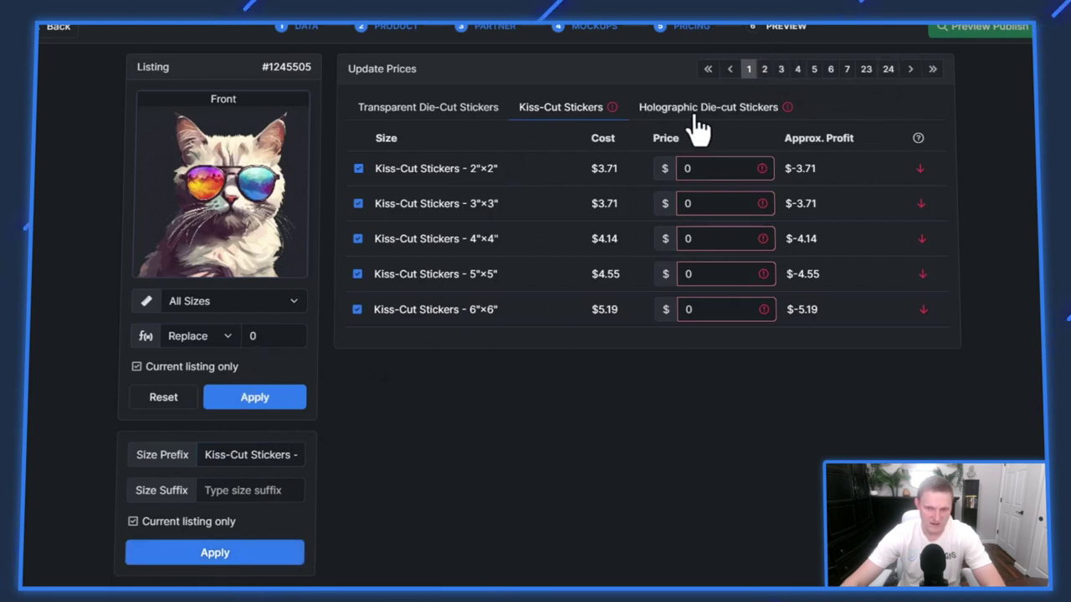
{"action": "left_click", "coordinate": [251, 343]}
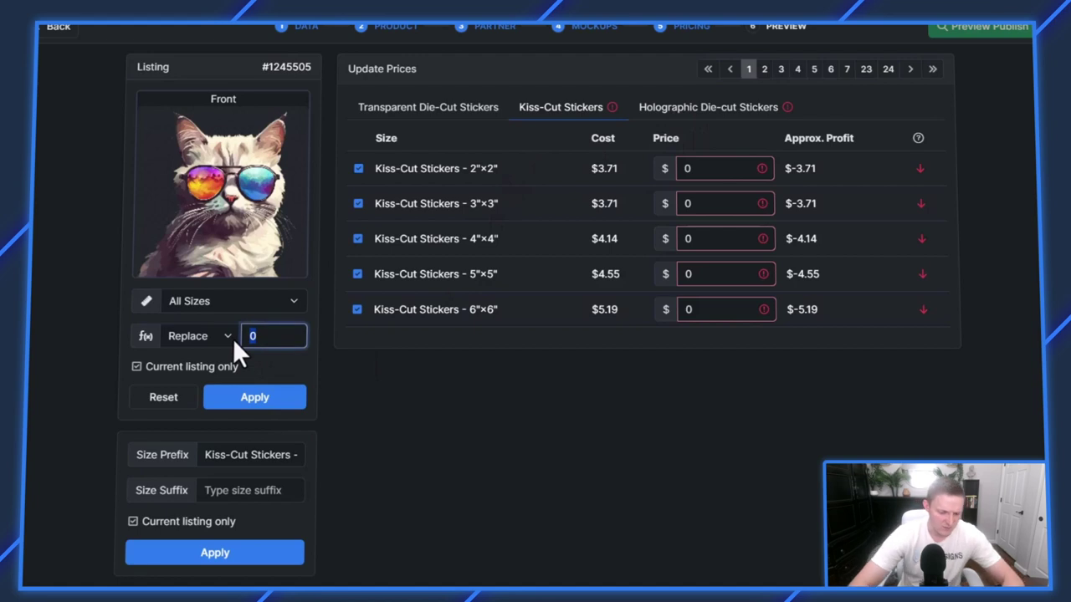
{"action": "type", "text": "9.99"}
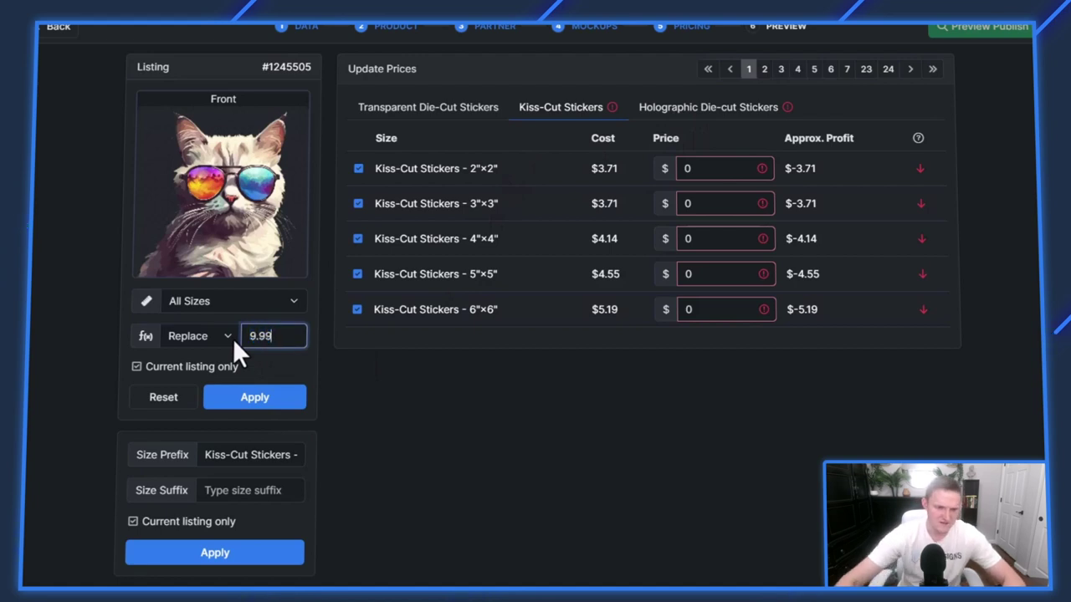
{"action": "left_click", "coordinate": [240, 401]}
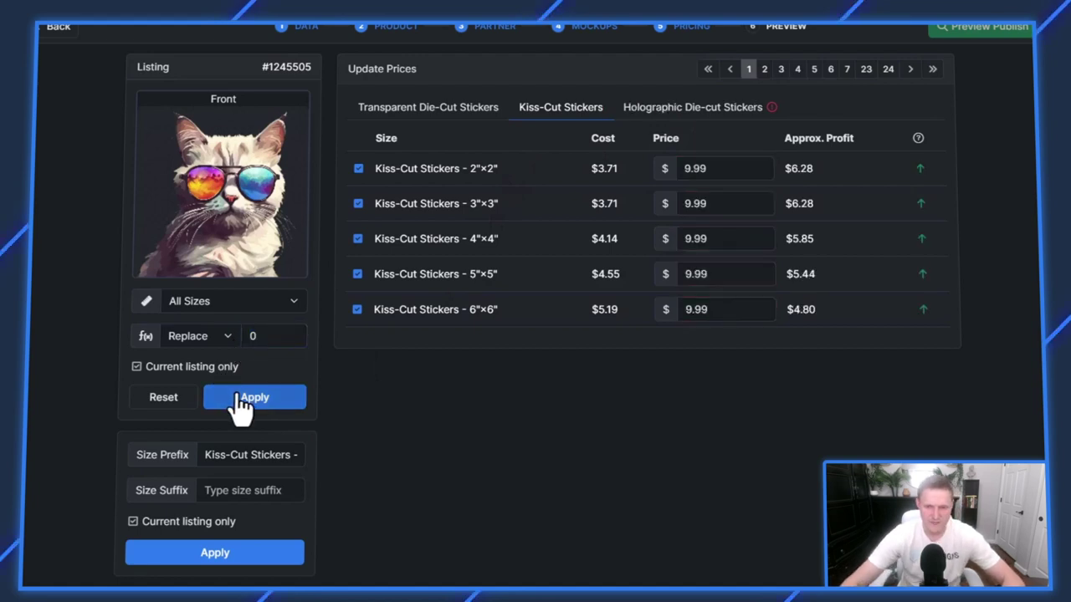
- Change the holographic size prefix to "Holographic Die-cut Stickers -" and set all holographic sizes to $11.99
{"action": "left_click", "coordinate": [665, 117]}
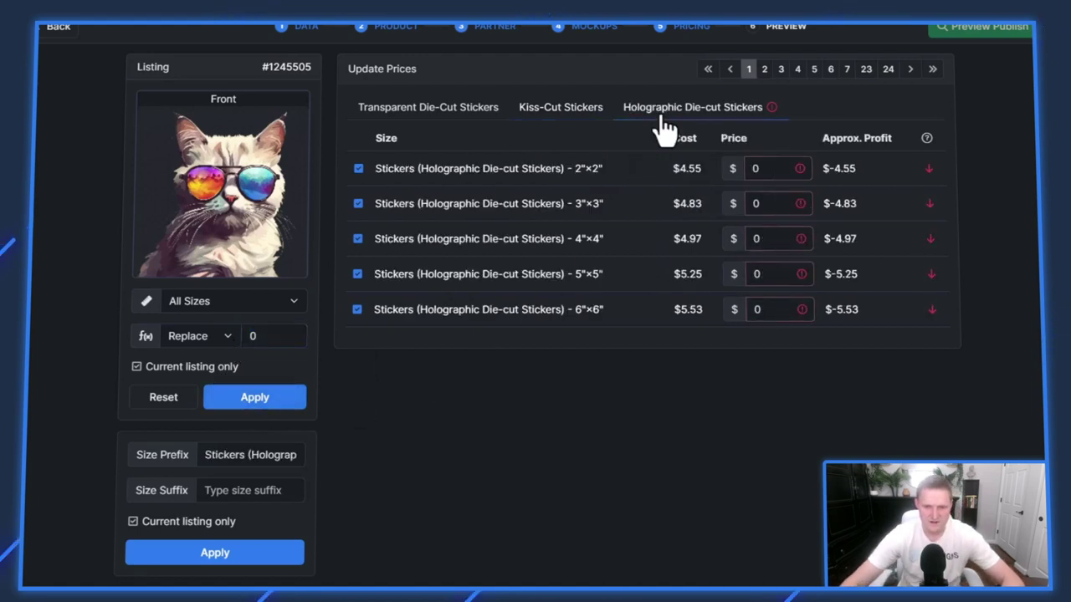
{"action": "left_click", "coordinate": [251, 462]}
{"action": "left_click_drag", "start_coordinate": [248, 462], "coordinate": [288, 462]}
{"action": "left_click", "coordinate": [213, 553]}
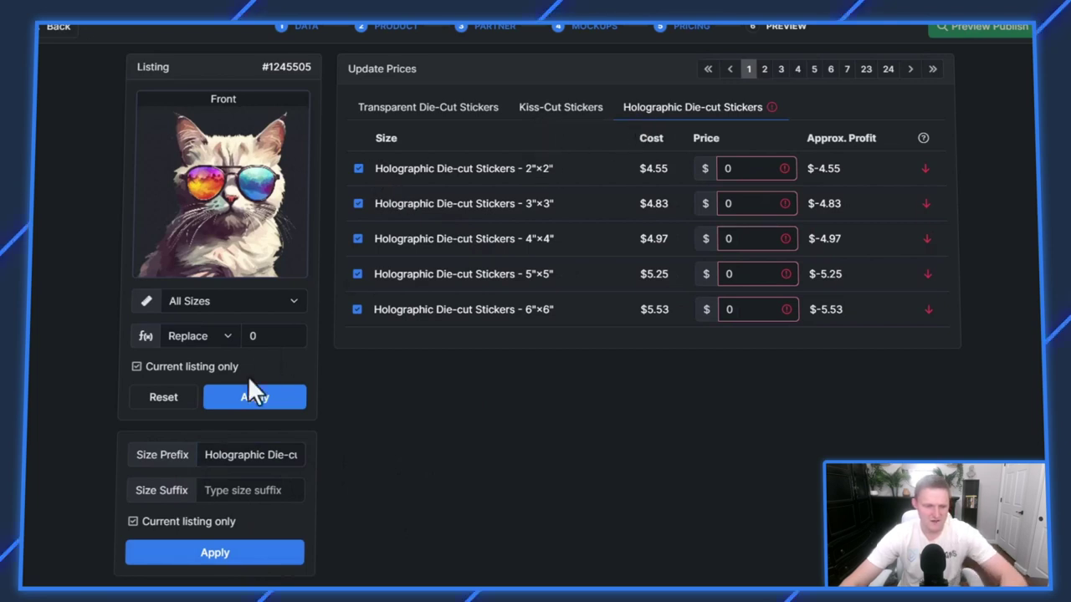
{"action": "left_click", "coordinate": [245, 336]}
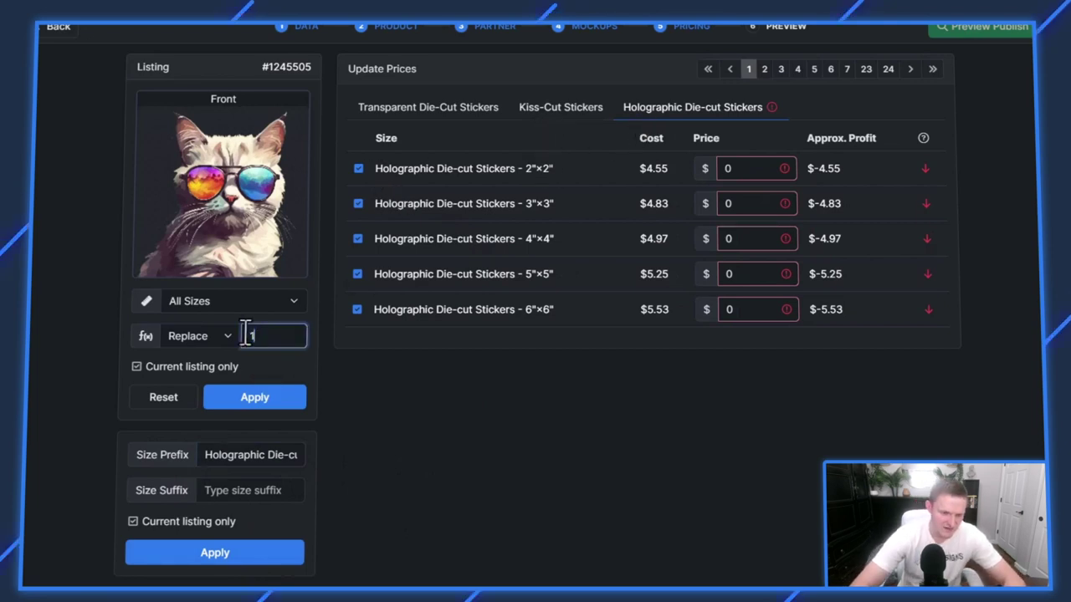
{"action": "left_click", "coordinate": [276, 400]}
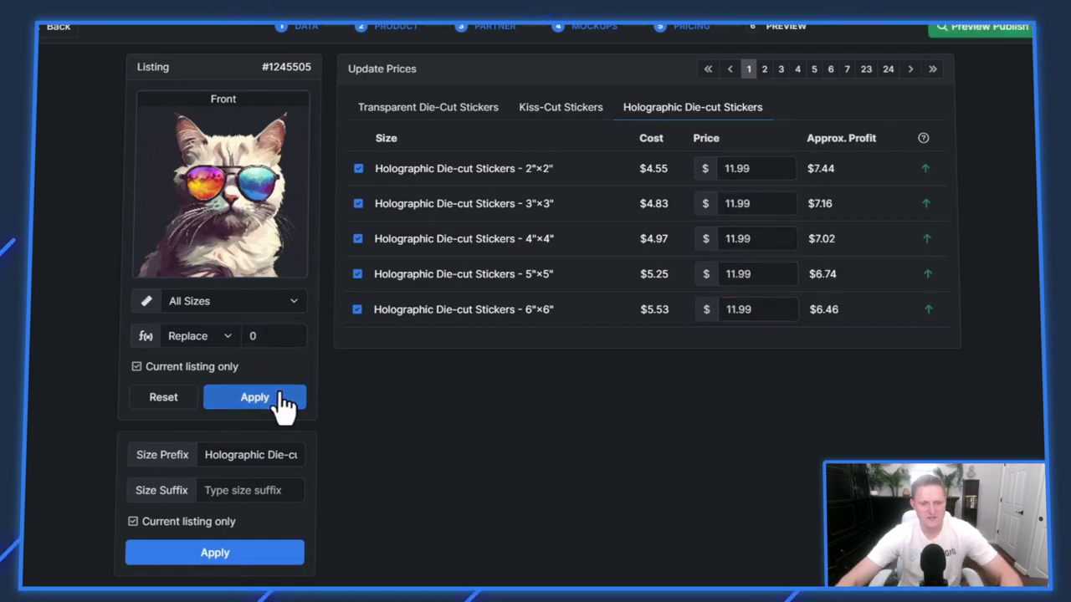
- Set the price of the 6"×6" Holographic Die-cut Stickers to $13.99 and check the prices on the next listings
{"action": "left_click", "coordinate": [231, 306]}
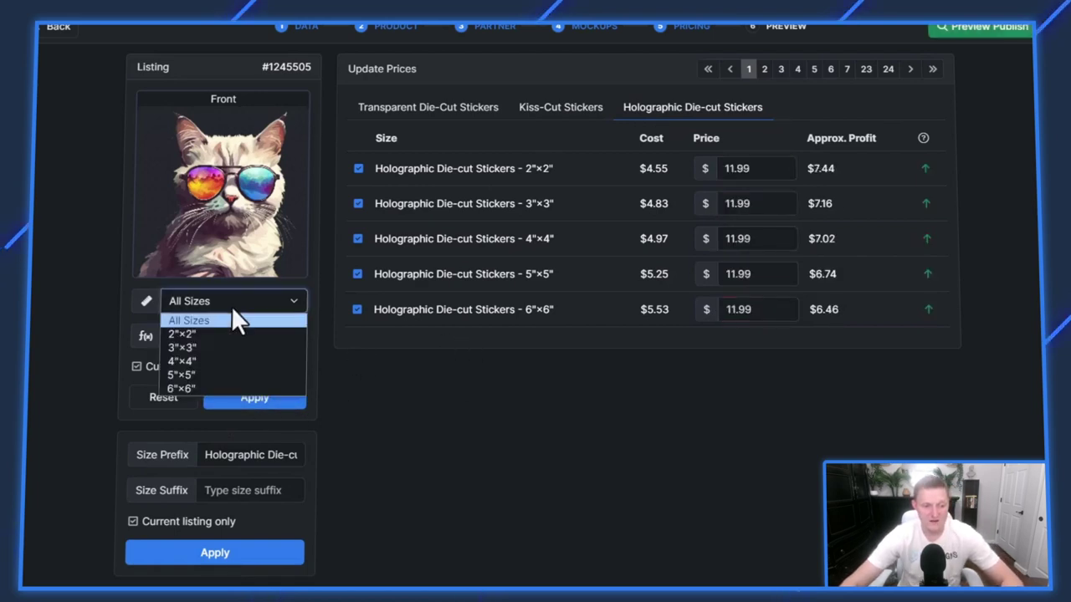
{"action": "left_click", "coordinate": [205, 389]}
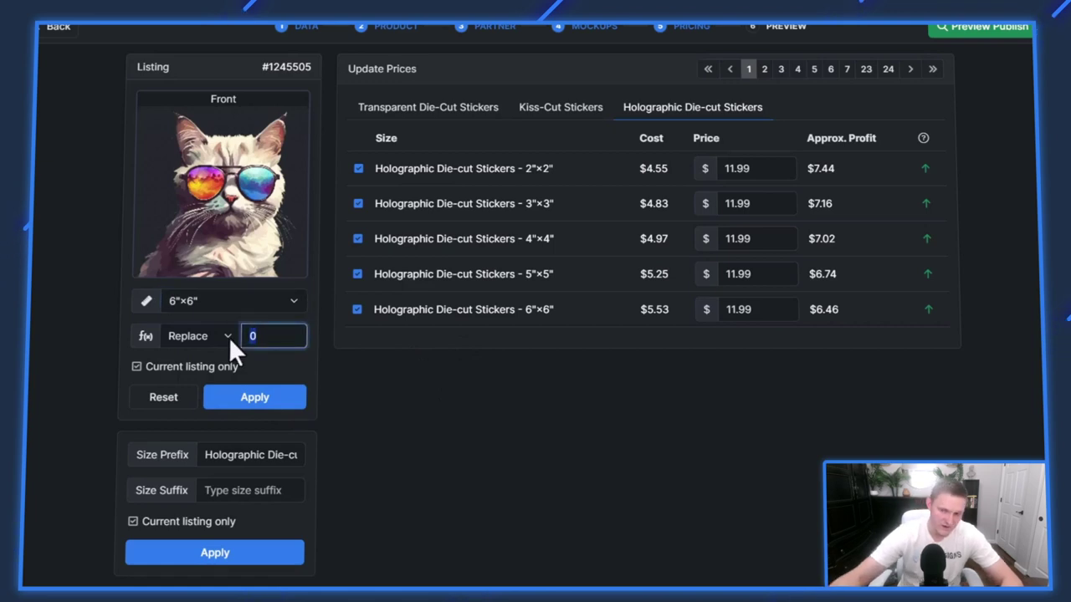
{"action": "type", "text": "13.99"}
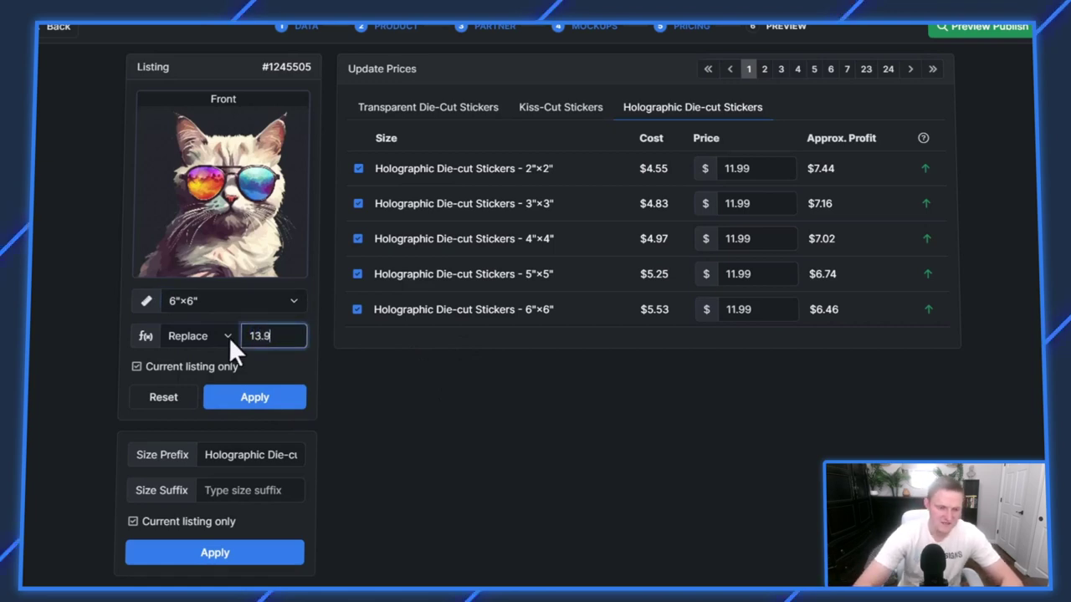
{"action": "left_click", "coordinate": [243, 397]}
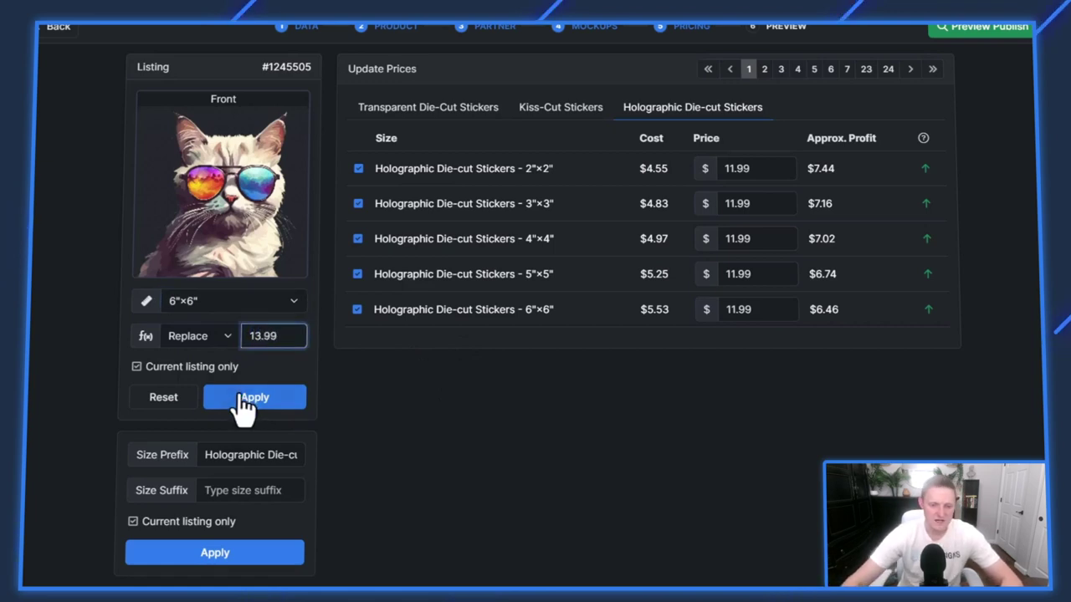
{"action": "left_click", "coordinate": [763, 71]}
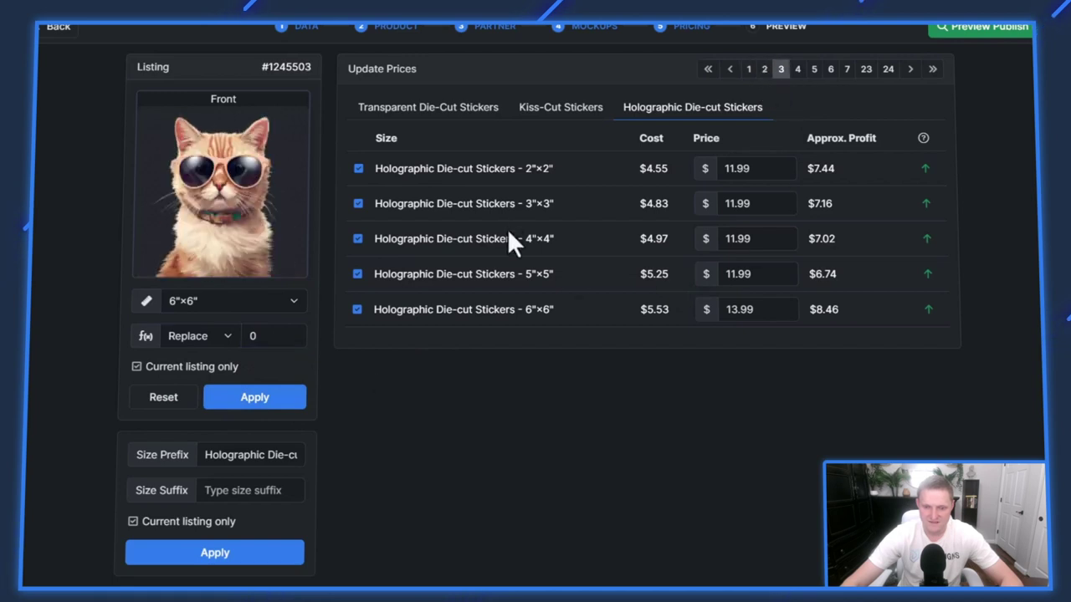
- Return to the first listing, set the 6"×6" Transparent Die-Cut Stickers price to $10.99, and open the Kiss-Cut prices
{"action": "left_click", "coordinate": [749, 70]}
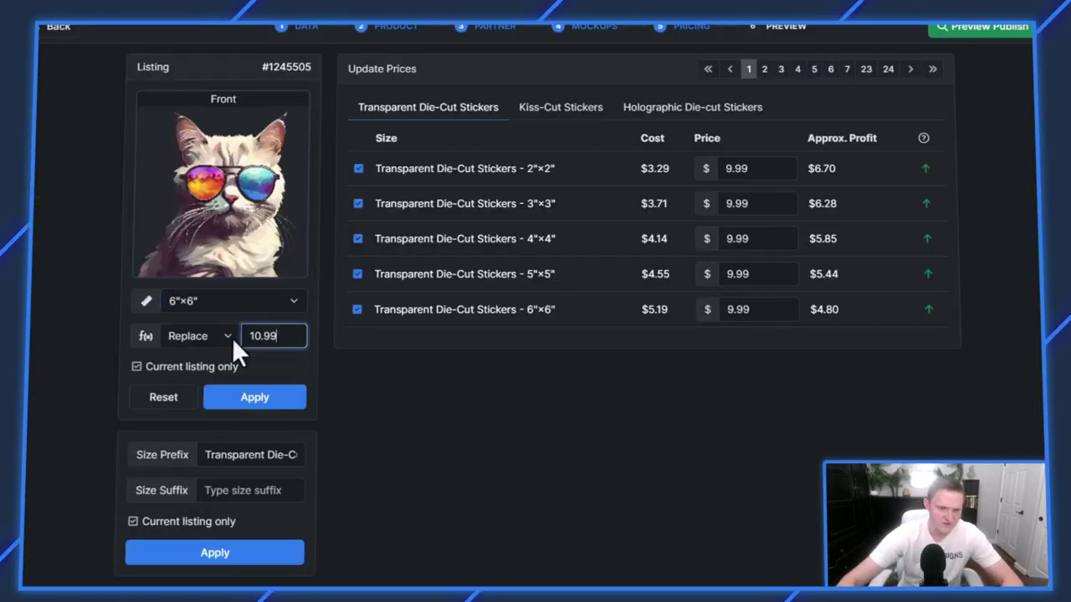
{"action": "left_click", "coordinate": [251, 398]}
{"action": "left_click", "coordinate": [560, 107]}
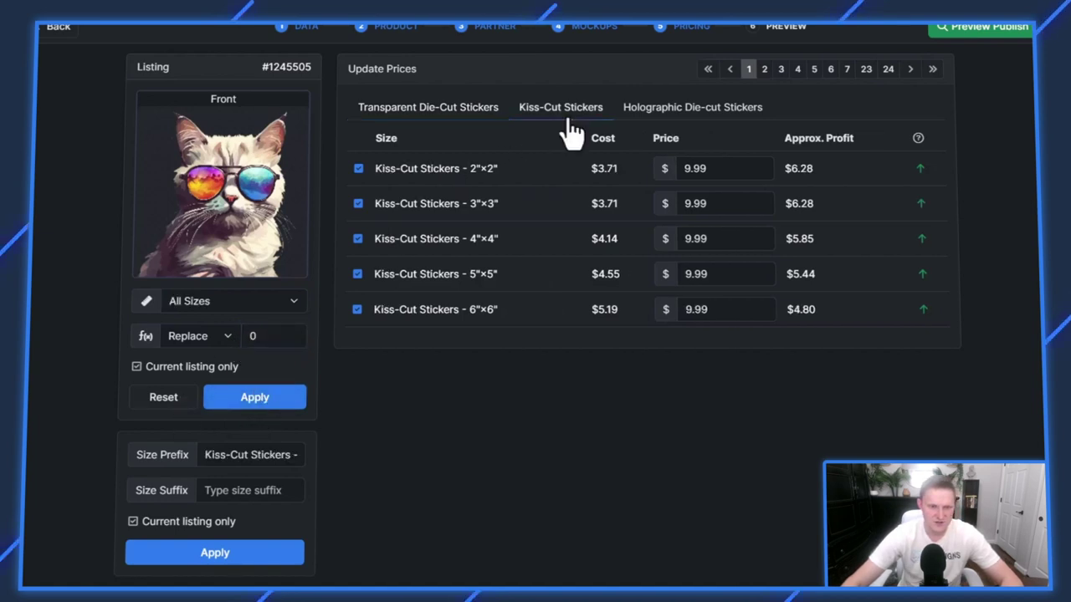
- Set the price of the 6"×6" Kiss-Cut Stickers to $11.99 for the current listing only
{"action": "left_click", "coordinate": [234, 301]}
{"action": "left_click", "coordinate": [211, 388]}
{"action": "left_click", "coordinate": [270, 339]}
{"action": "type", "text": "1"}
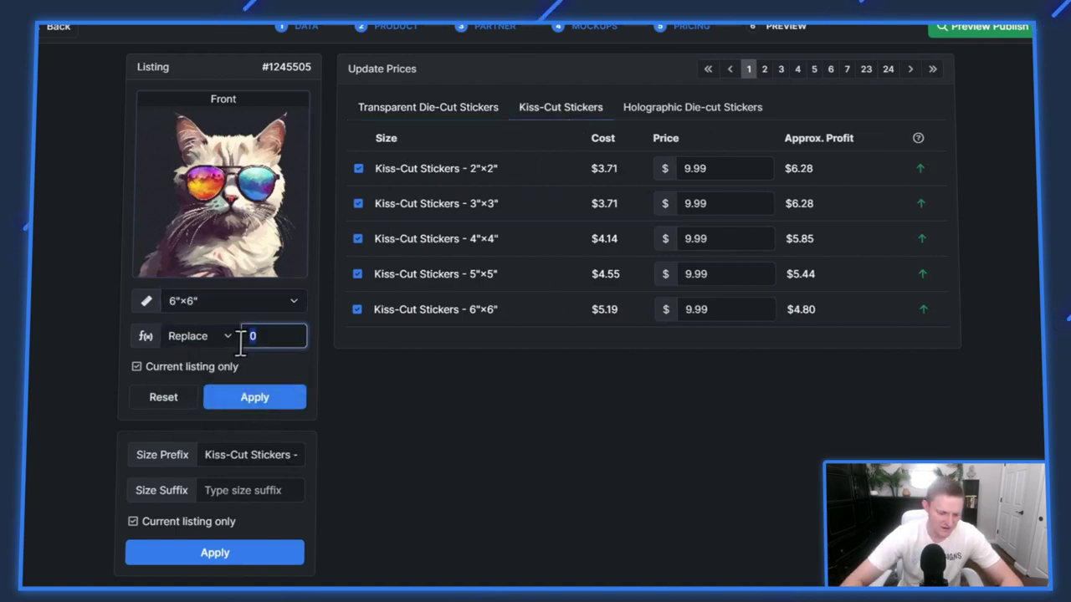
{"action": "type", "text": "1.99"}
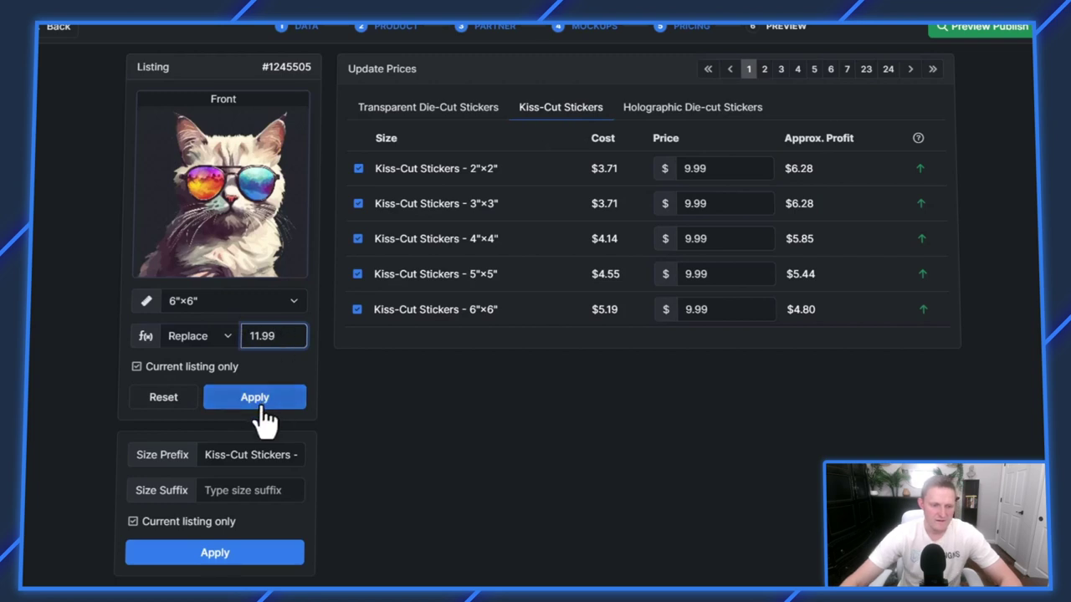
{"action": "left_click", "coordinate": [256, 400]}
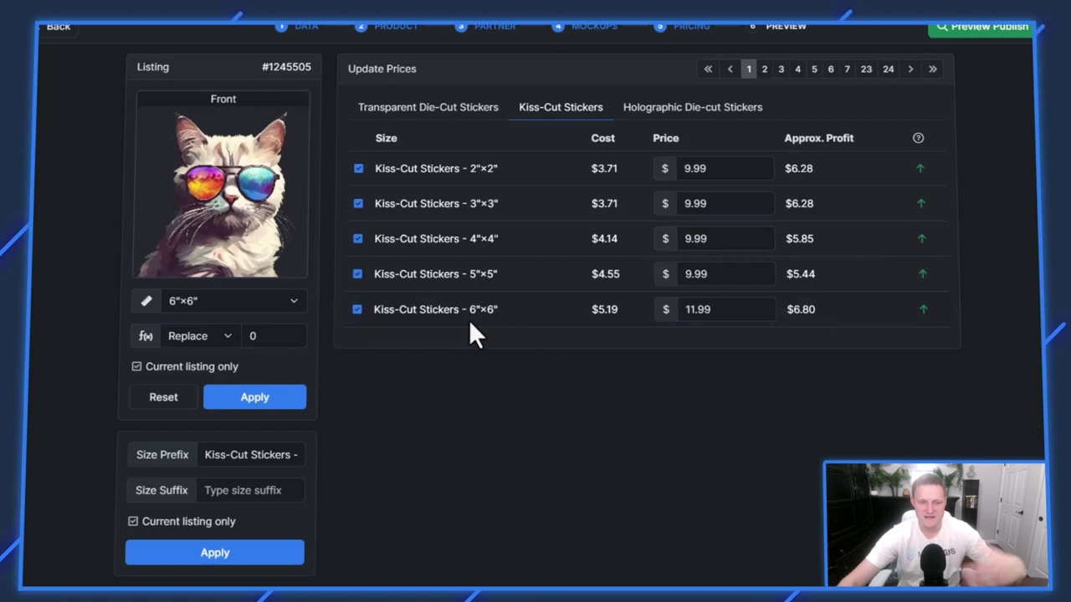
- Open the publish preview and review the titles, price ranges, descriptions and tags of the sticker listings
{"action": "left_click", "coordinate": [983, 33]}
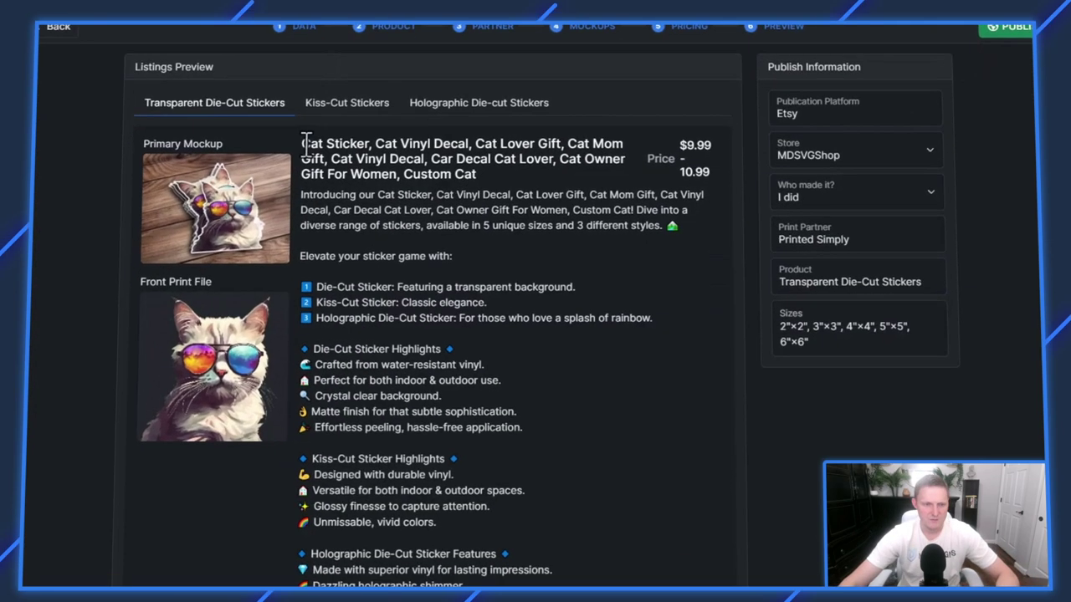
{"action": "left_click_drag", "start_coordinate": [364, 189], "coordinate": [616, 209]}
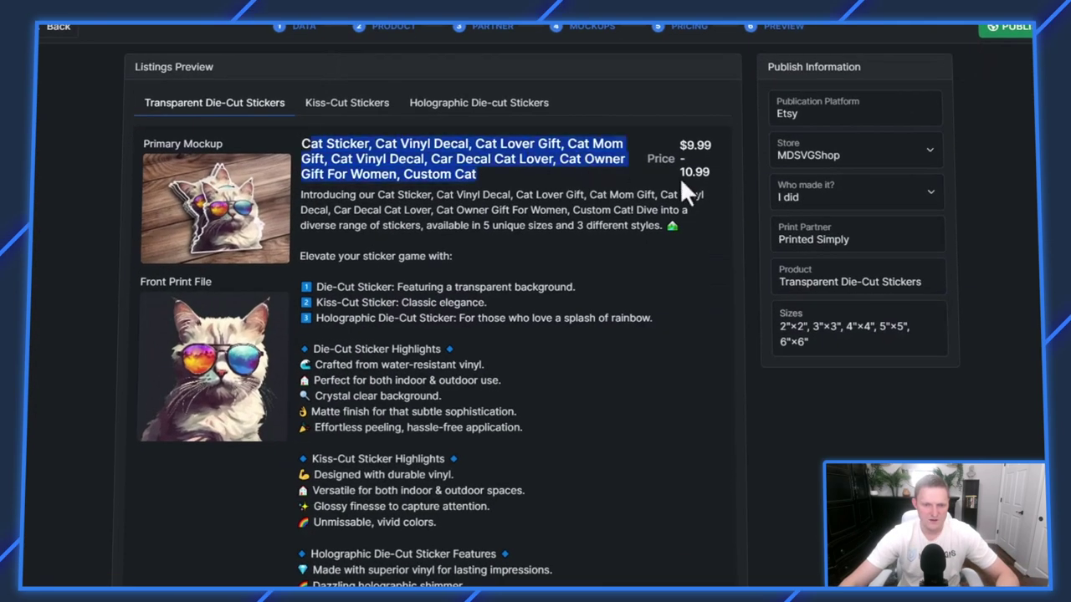
{"action": "left_click", "coordinate": [688, 146]}
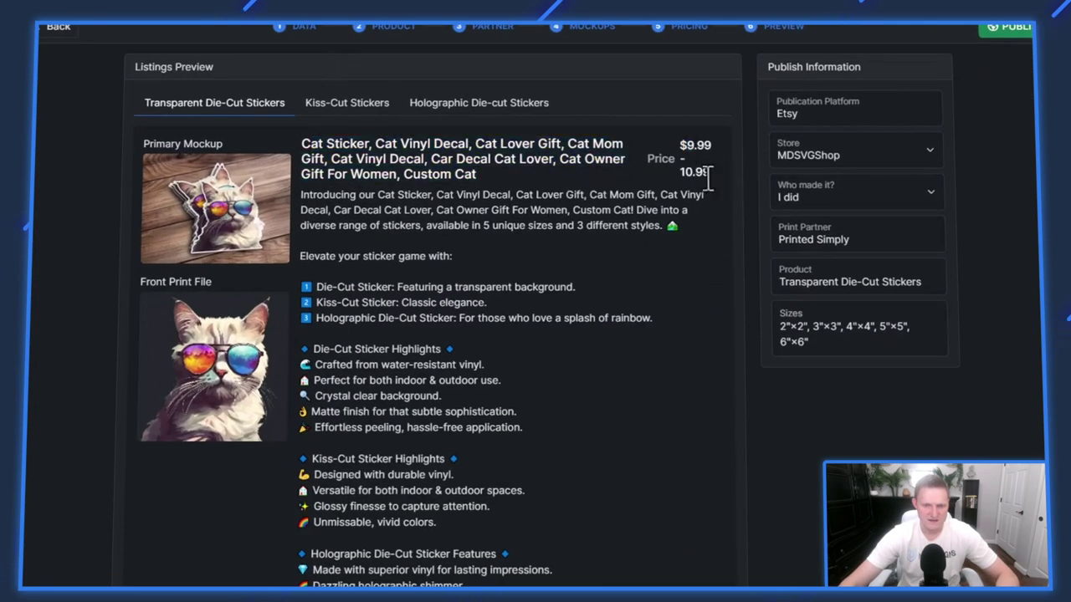
{"action": "left_click_drag", "start_coordinate": [323, 201], "coordinate": [418, 302]}
{"action": "left_click", "coordinate": [425, 276]}
{"action": "scroll", "coordinate": [425, 276], "scroll_direction": "down", "scroll_amount": 7}
{"action": "scroll", "coordinate": [441, 272], "scroll_direction": "down", "scroll_amount": 15}
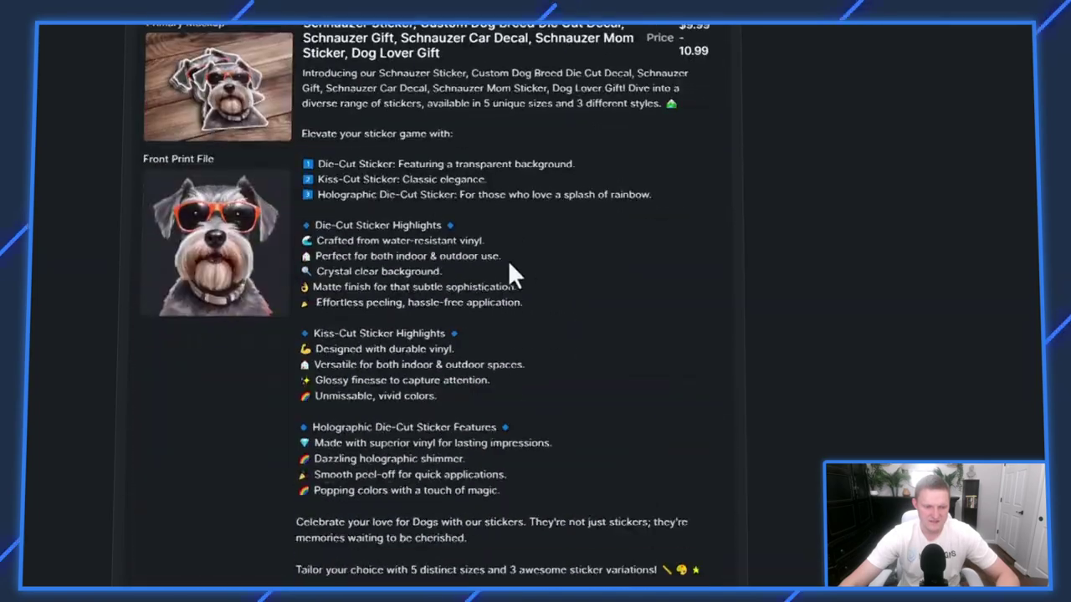
{"action": "scroll", "coordinate": [529, 268], "scroll_direction": "down", "scroll_amount": 20}
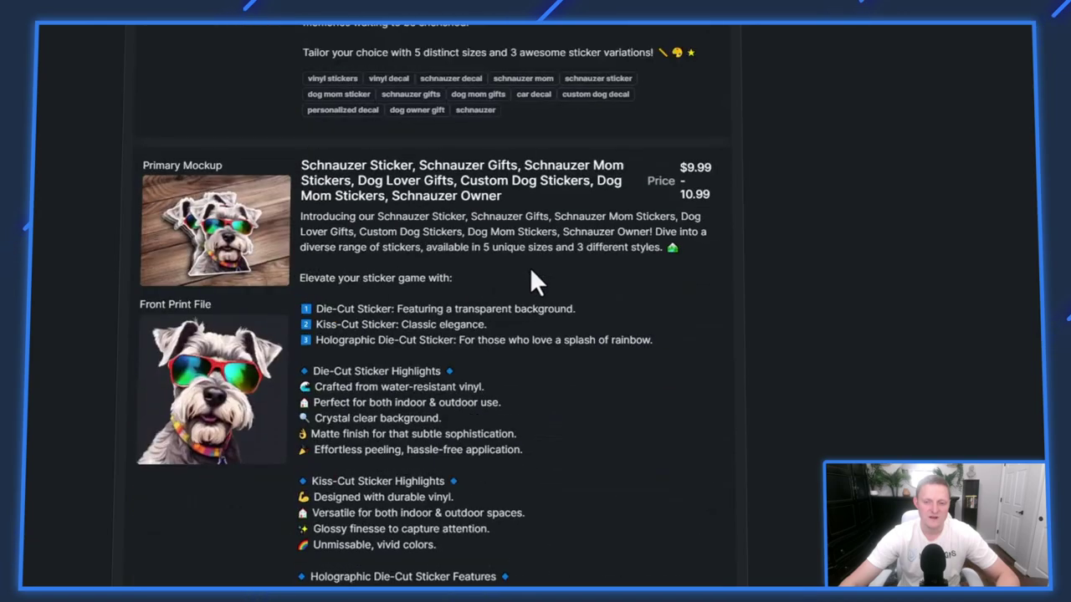
{"action": "scroll", "coordinate": [530, 269], "scroll_direction": "up", "scroll_amount": 20}
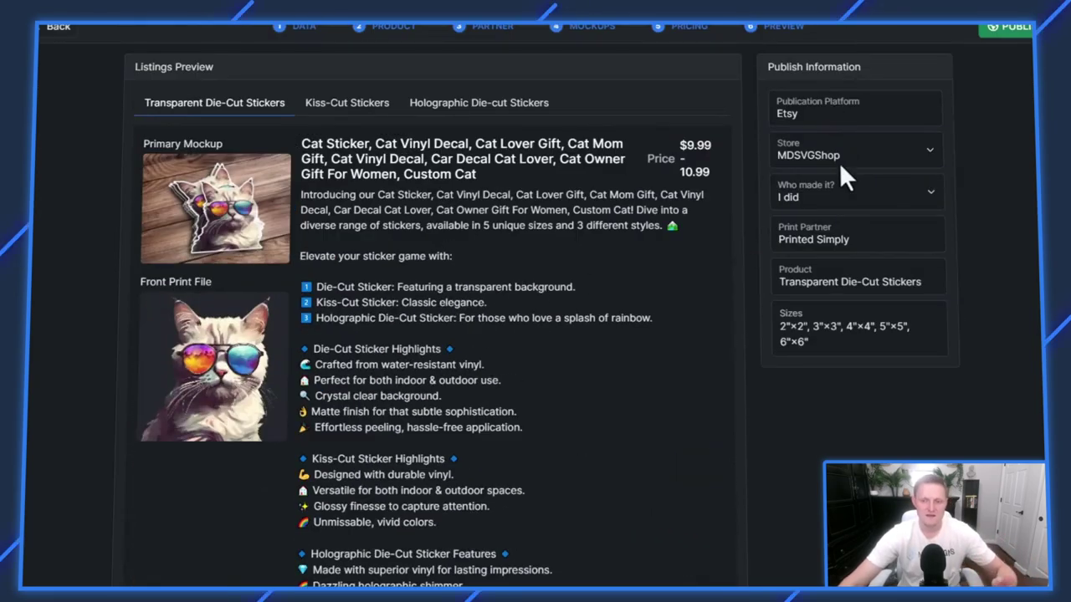
- Check the store and "Who made it?" settings, and publish all the sticker listings to Etsy
{"action": "left_click", "coordinate": [839, 163]}
{"action": "left_click", "coordinate": [844, 193]}
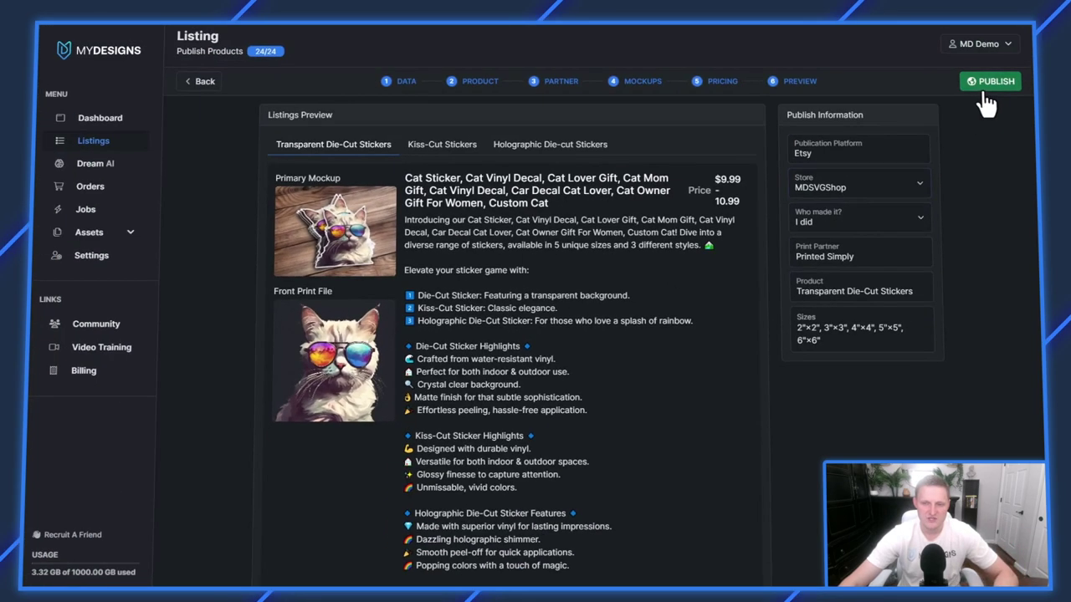
{"action": "left_click", "coordinate": [987, 84]}
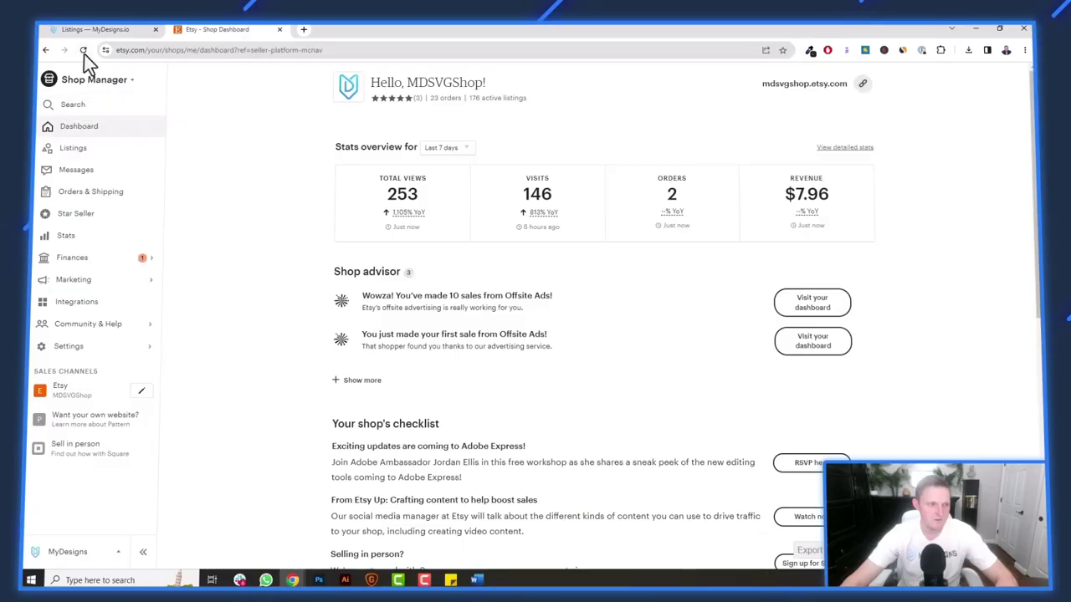
- Switch to the Etsy Shop Manager, refresh it, and show the draft listings to look over the sticker drafts
{"action": "left_click", "coordinate": [83, 50]}
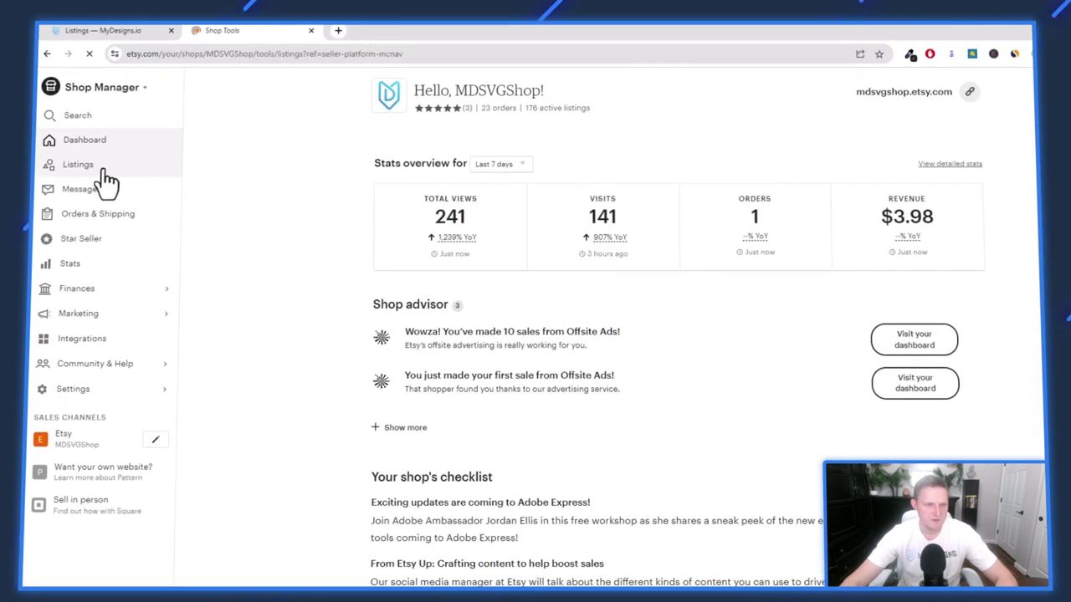
{"action": "left_click", "coordinate": [94, 167]}
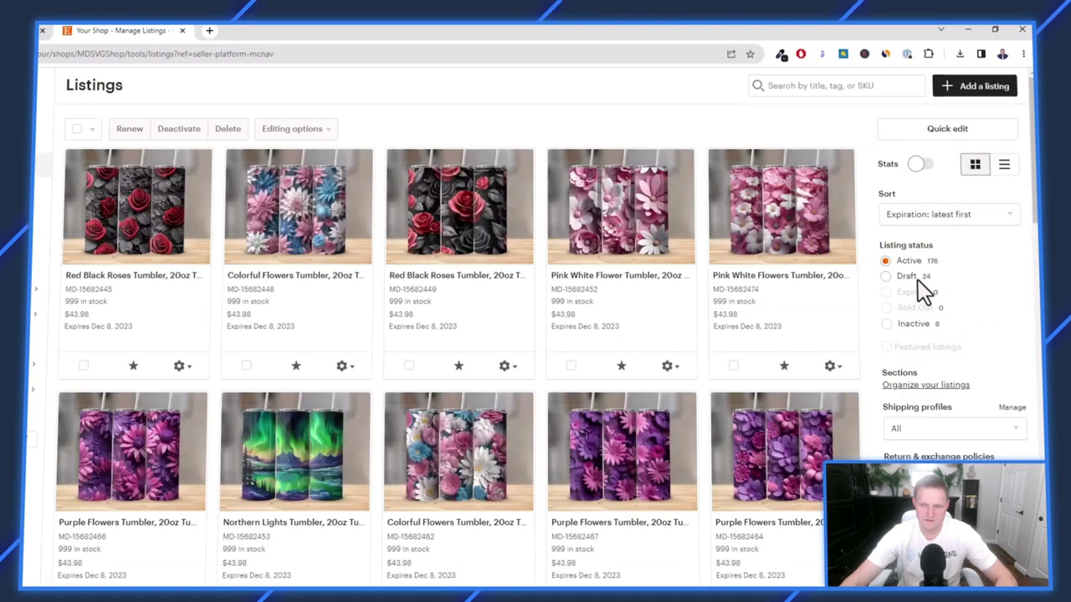
{"action": "left_click", "coordinate": [902, 279]}
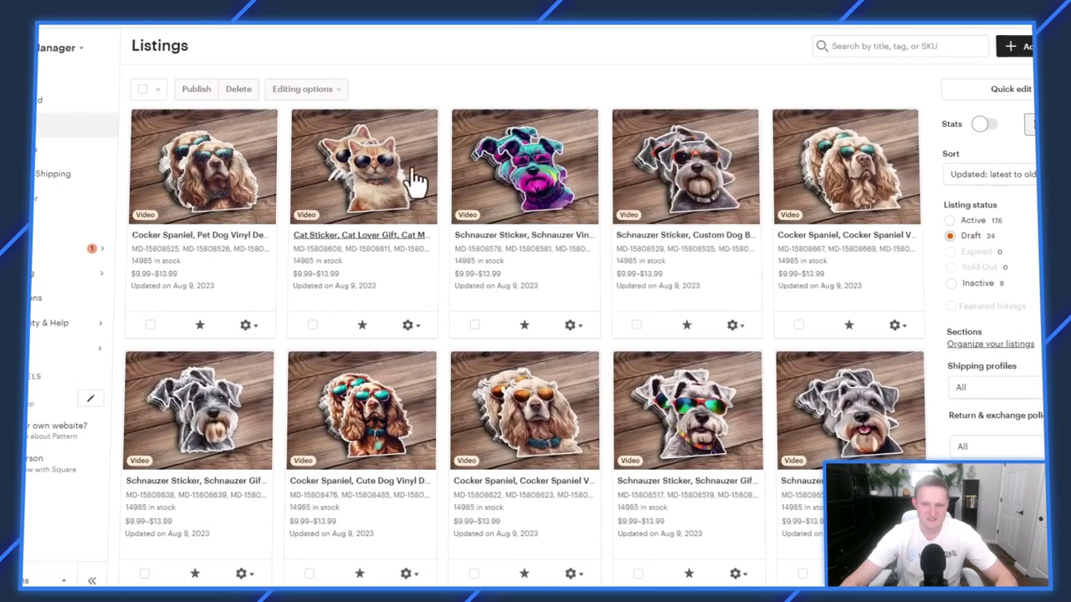
{"action": "scroll", "coordinate": [824, 191], "scroll_direction": "down", "scroll_amount": 3}
{"action": "scroll", "coordinate": [827, 192], "scroll_direction": "down", "scroll_amount": 15}
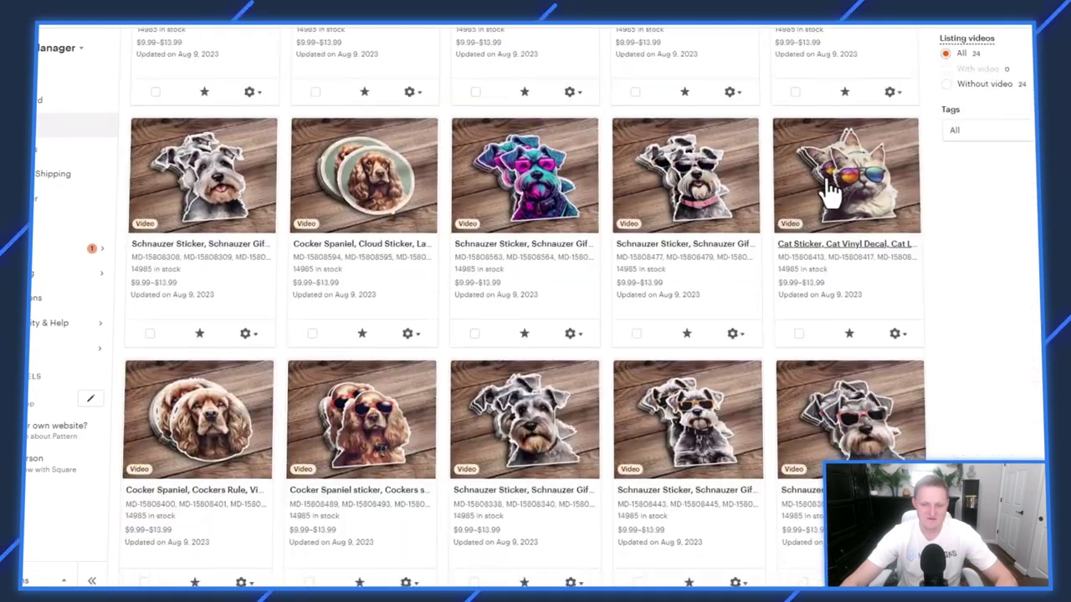
{"action": "scroll", "coordinate": [786, 222], "scroll_direction": "up", "scroll_amount": 15}
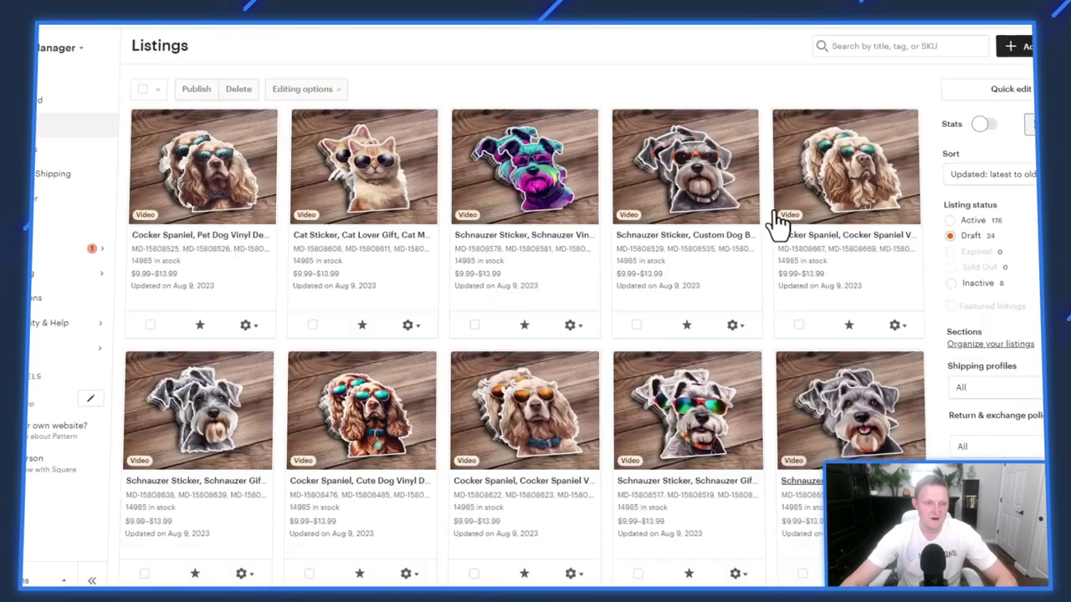
- Select all the draft sticker listings and publish them, confirming the publication
{"action": "left_click", "coordinate": [140, 120]}
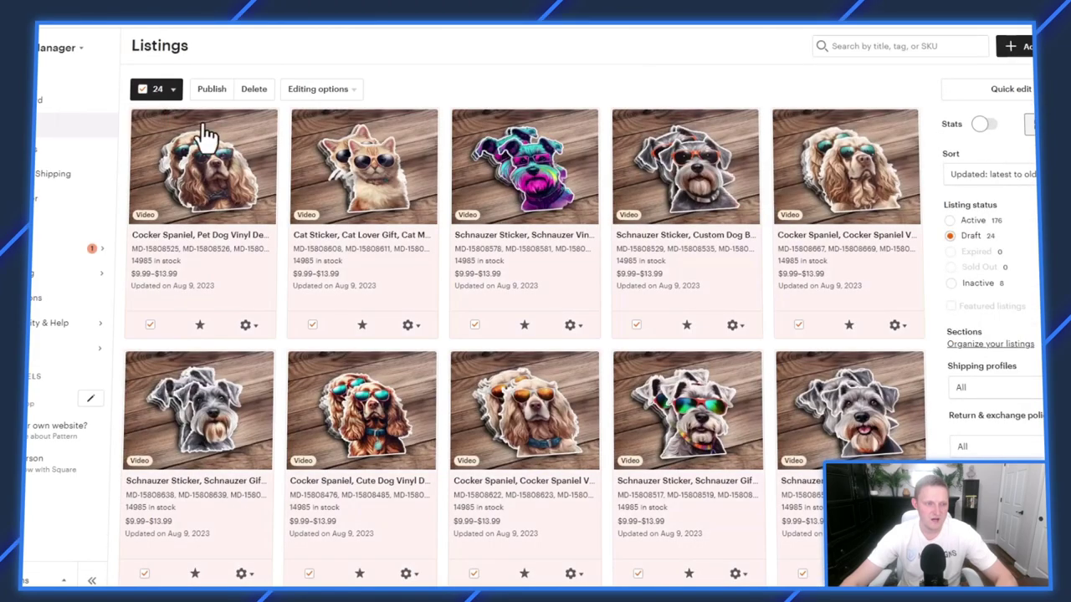
{"action": "left_click", "coordinate": [212, 89]}
{"action": "left_click", "coordinate": [615, 416]}
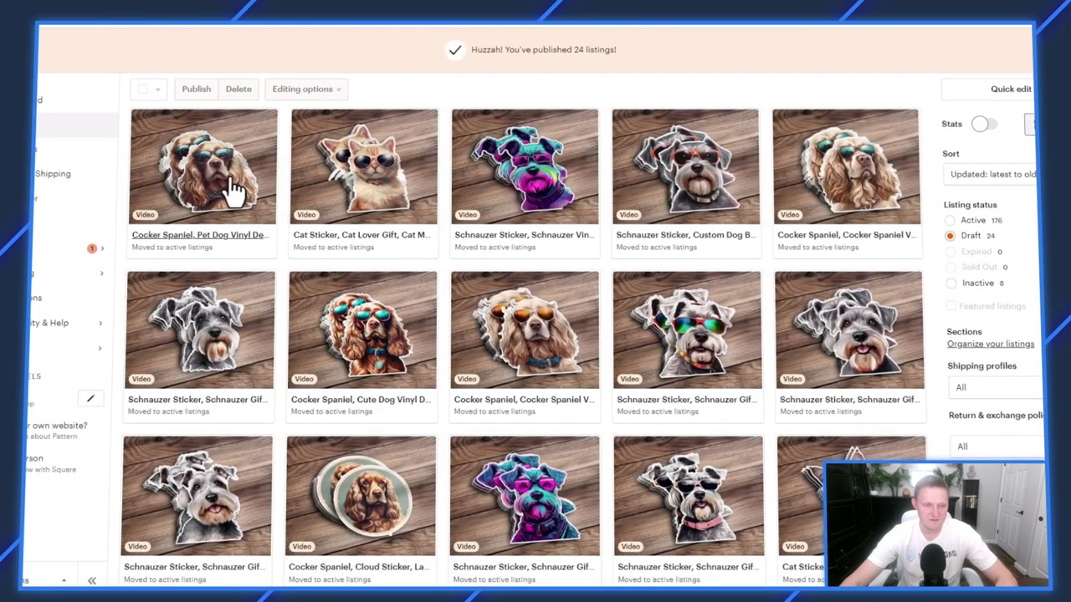
- Open the published Cocker Spaniel, Pet Dog Vinyl Decal listing and browse through its video and mockup images
{"action": "left_click", "coordinate": [630, 186]}
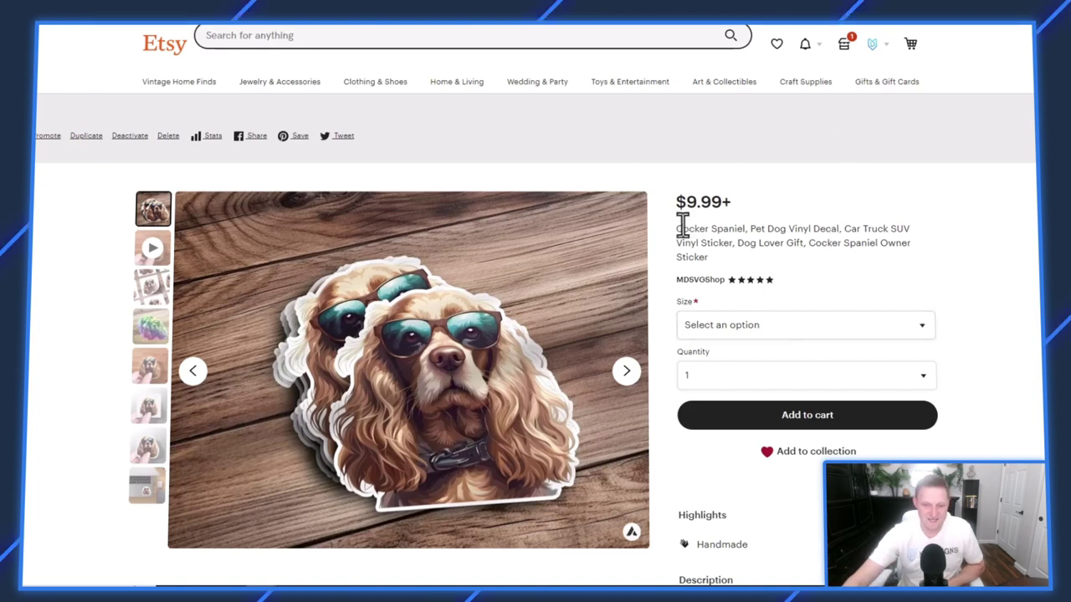
{"action": "scroll", "coordinate": [661, 251], "scroll_direction": "down", "scroll_amount": 1}
{"action": "left_click", "coordinate": [625, 312]}
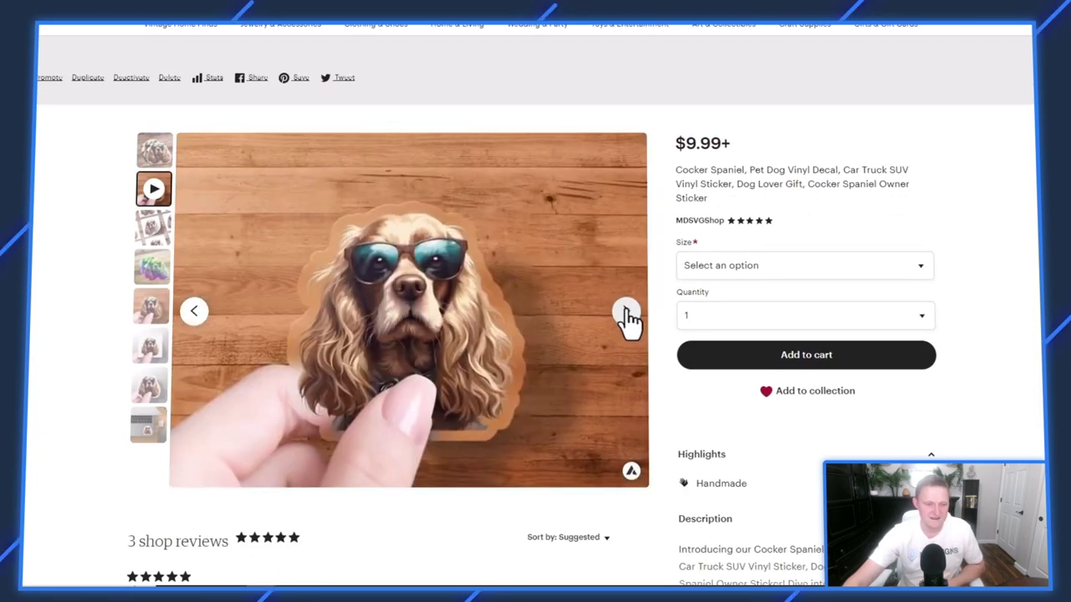
{"action": "left_click", "coordinate": [627, 315]}
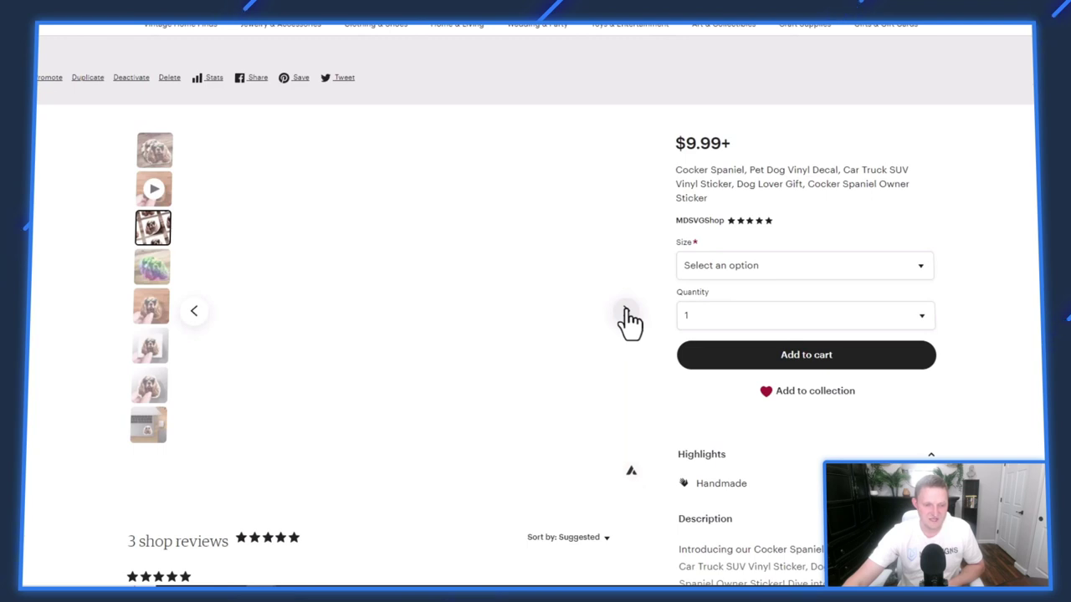
{"action": "left_click", "coordinate": [627, 316]}
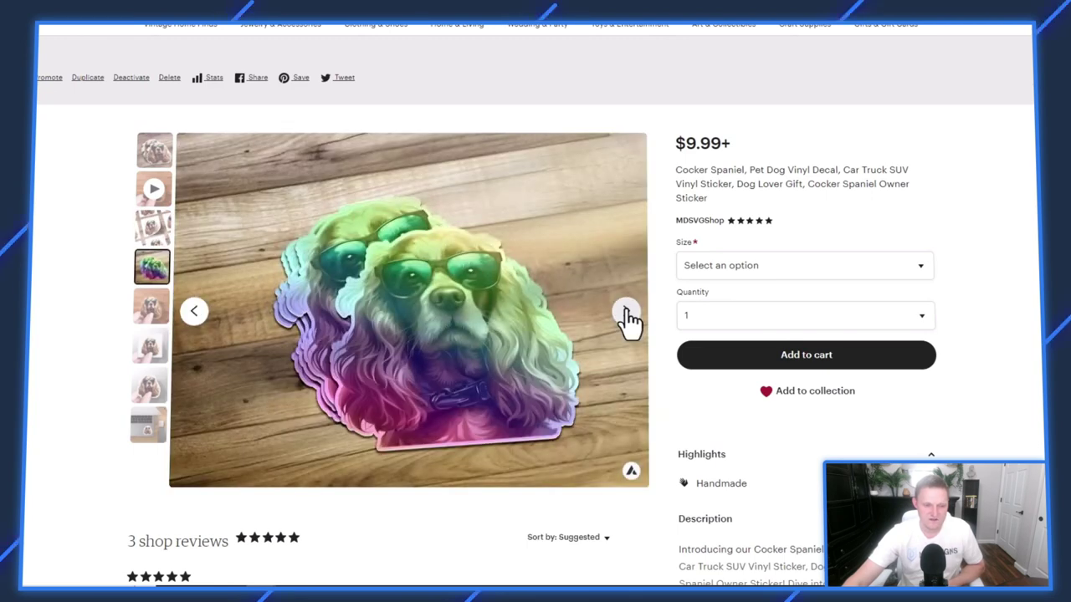
{"action": "left_click", "coordinate": [628, 316]}
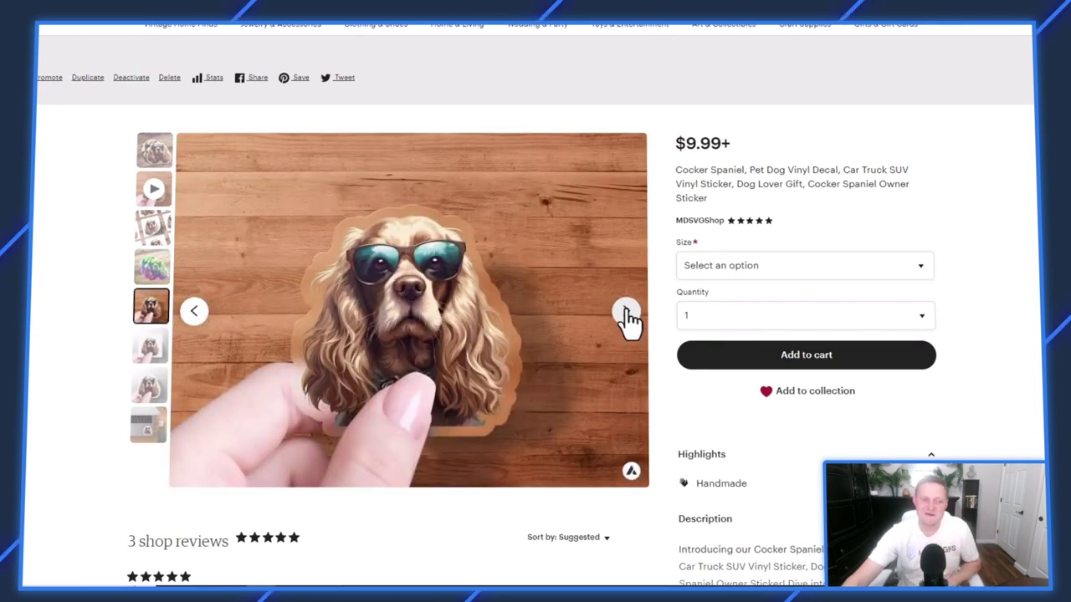
{"action": "left_click", "coordinate": [627, 317]}
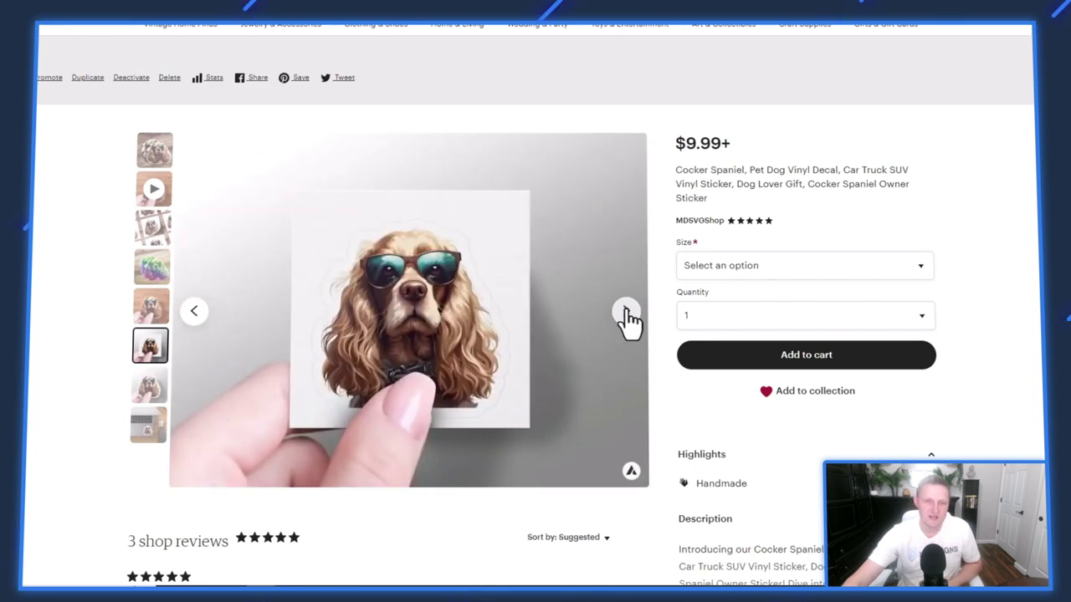
{"action": "left_click", "coordinate": [627, 317]}
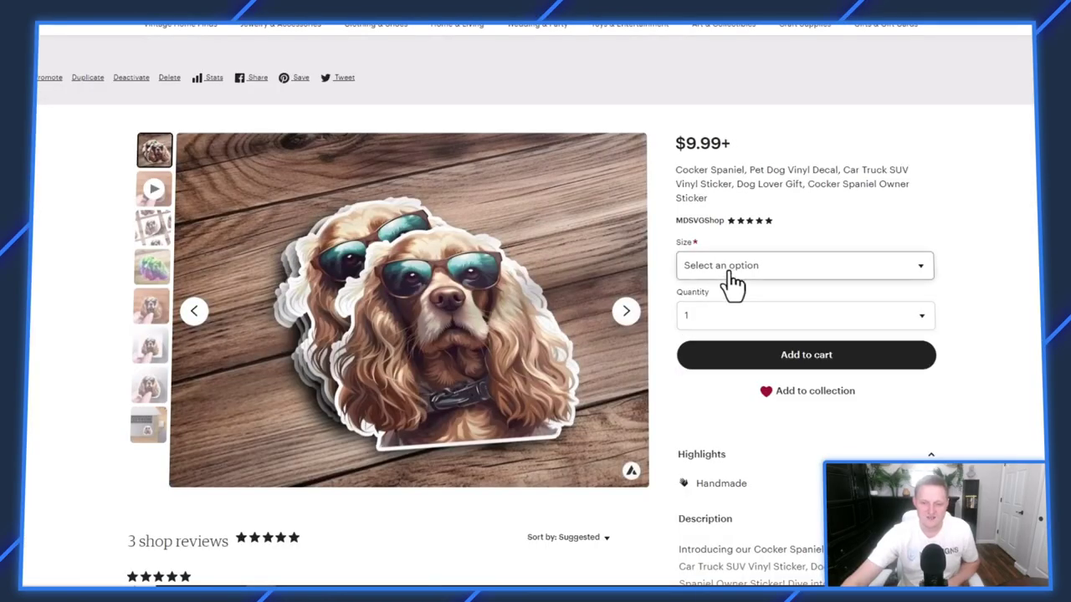
- Examine the listing's size options with their prices and read its full item description
{"action": "left_click", "coordinate": [730, 275]}
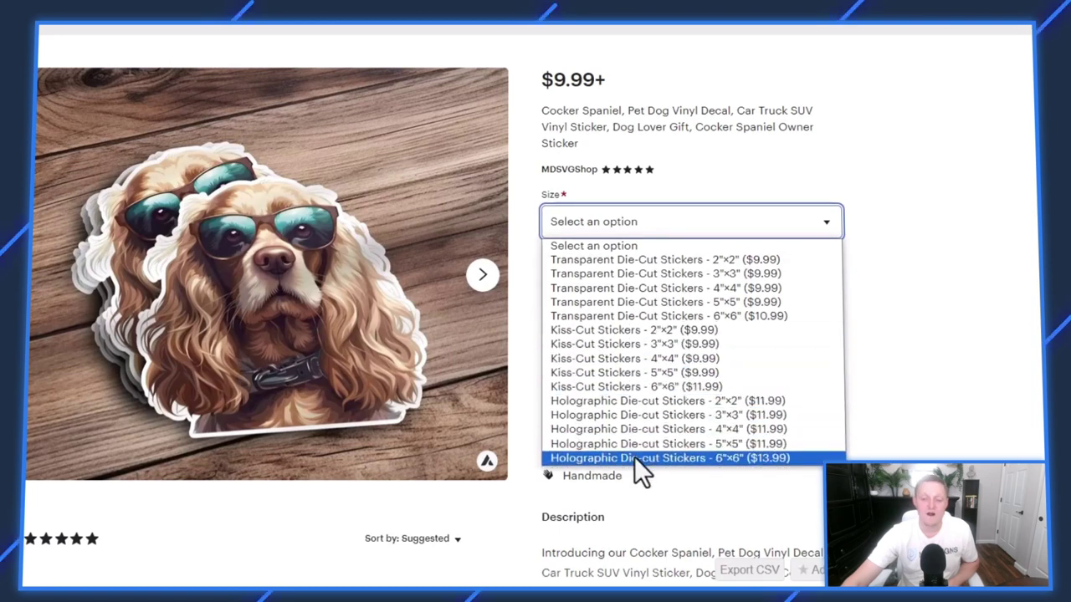
{"action": "left_click", "coordinate": [903, 313]}
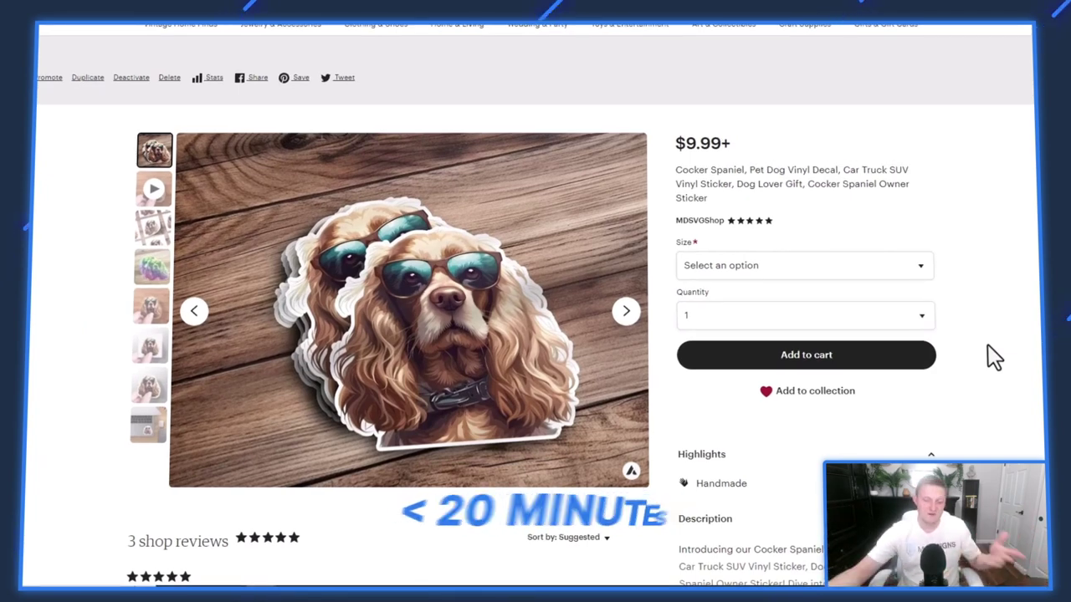
{"action": "scroll", "coordinate": [988, 346], "scroll_direction": "down", "scroll_amount": 5}
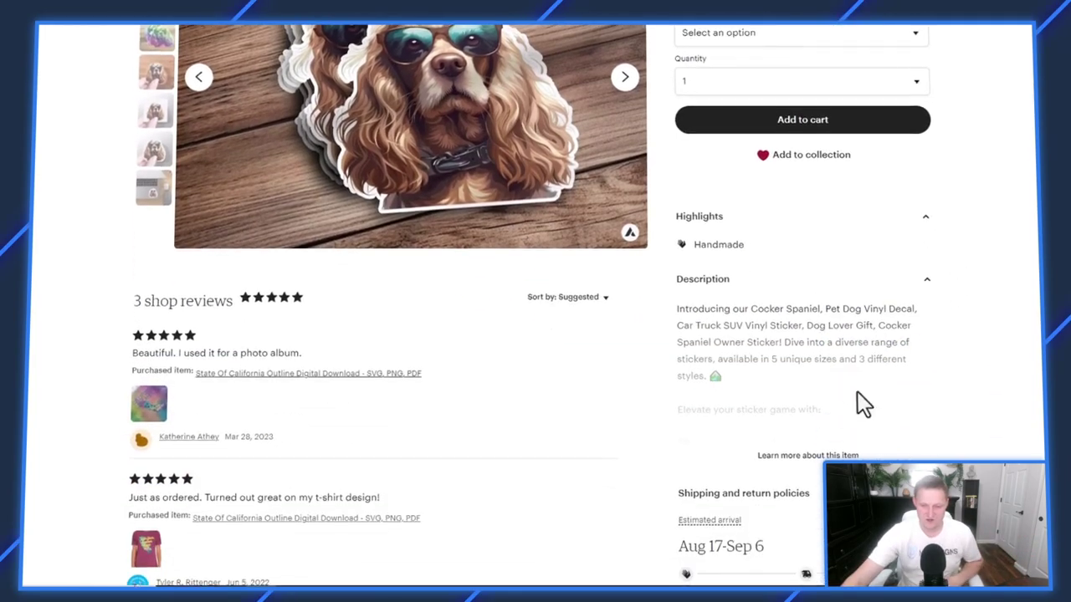
{"action": "left_click", "coordinate": [797, 458]}
{"action": "scroll", "coordinate": [789, 409], "scroll_direction": "down", "scroll_amount": 5}
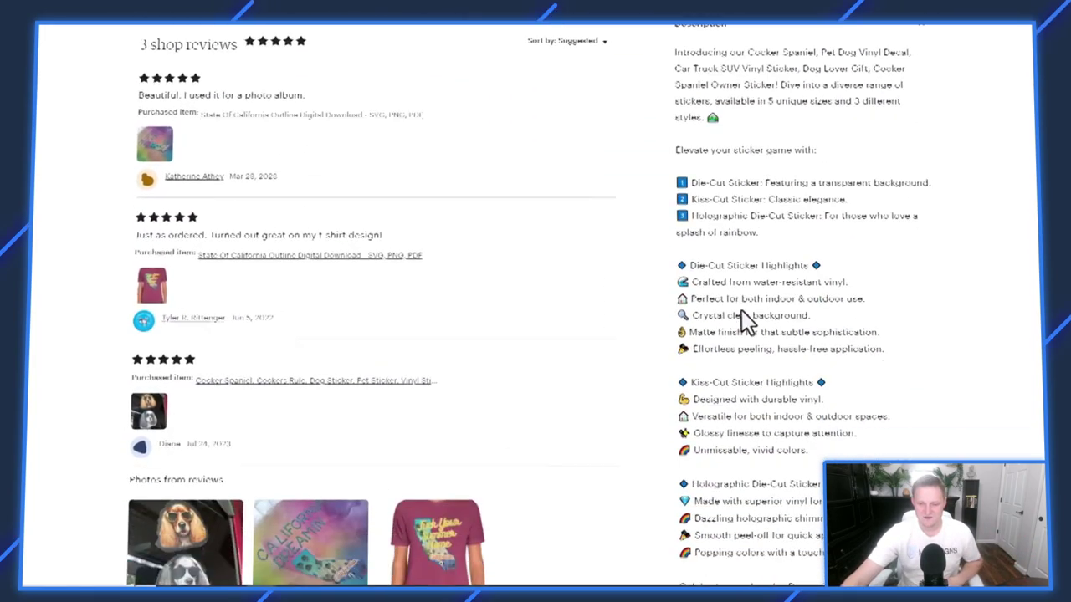
{"action": "scroll", "coordinate": [803, 343], "scroll_direction": "up", "scroll_amount": 15}
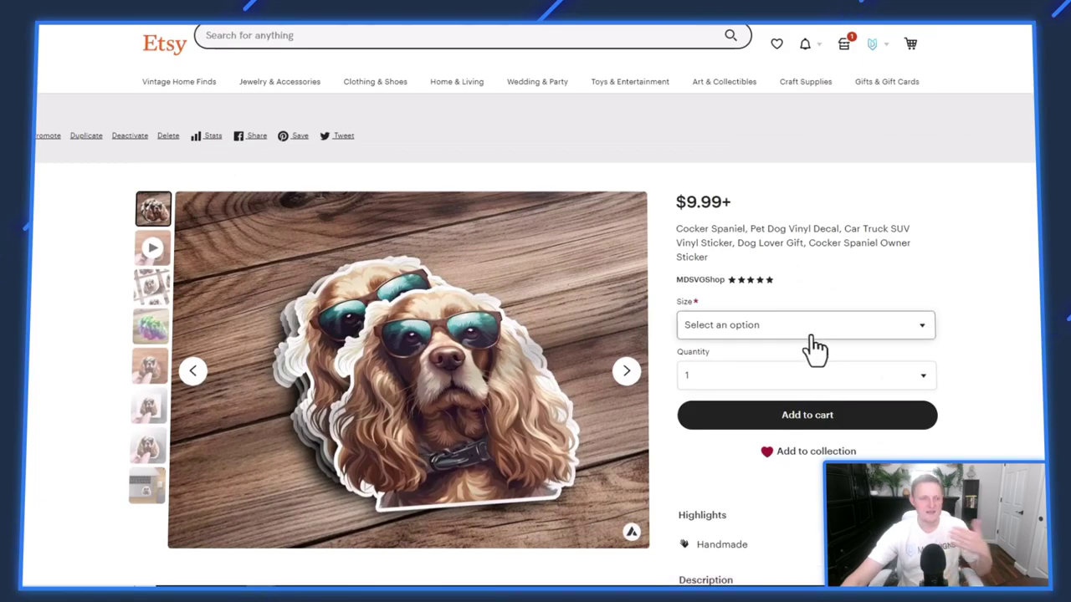